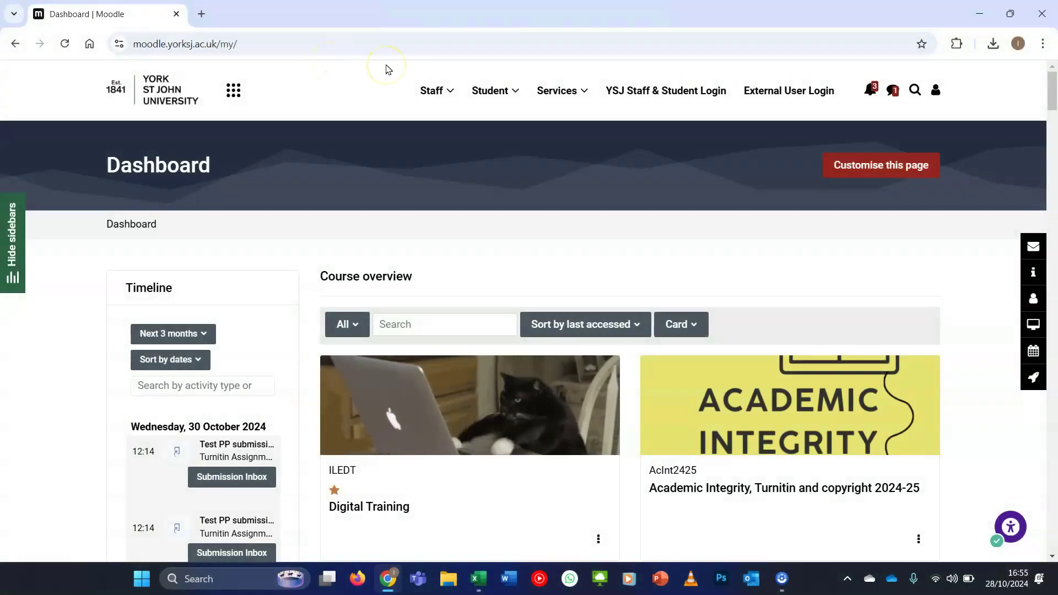
Step: Open the Digital Training resources from Moodle's student links and go to the Digital Training courses section
{"action": "left_click", "coordinate": [505, 92]}
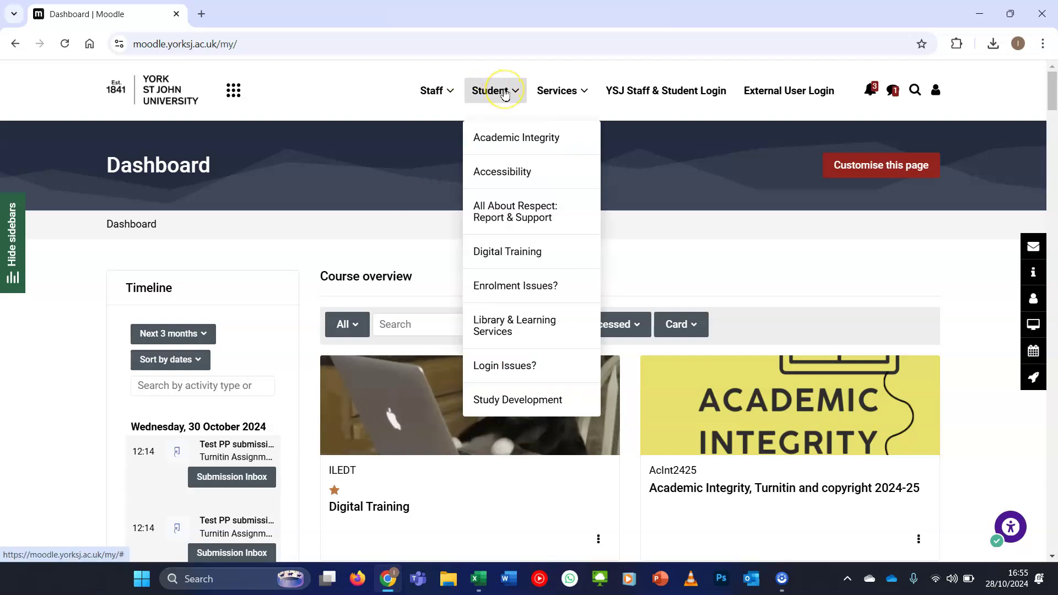
{"action": "left_click", "coordinate": [531, 255]}
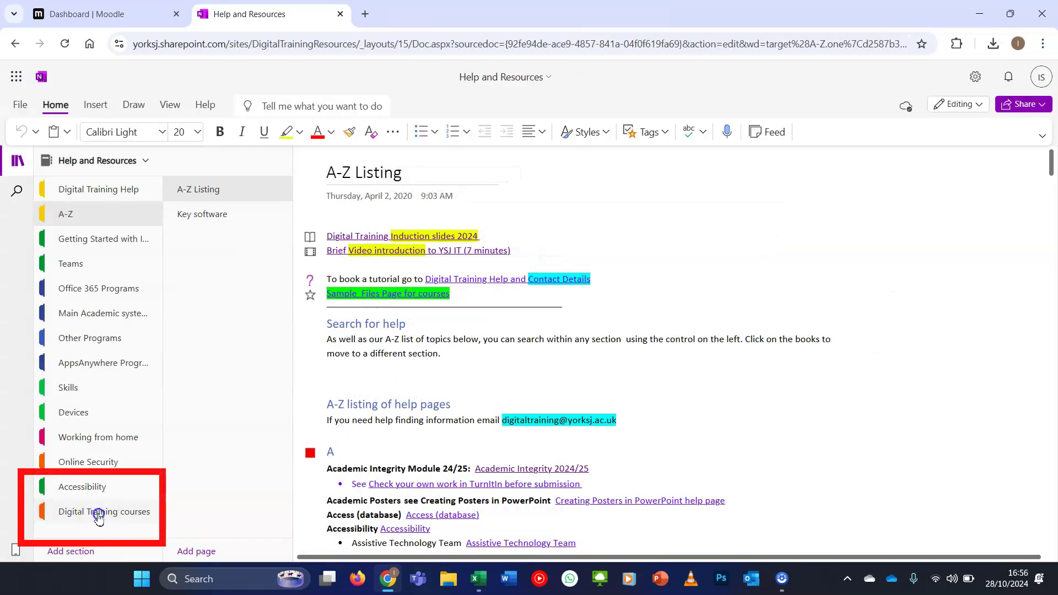
{"action": "left_click", "coordinate": [99, 516]}
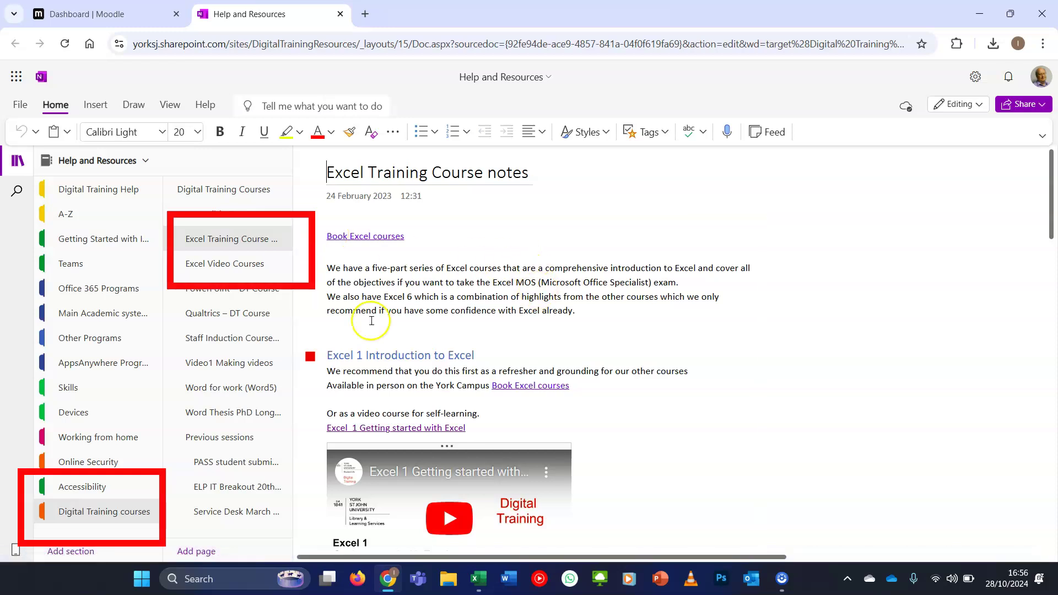
Step: Download the Excel 3 (2023) v2 workbook from the Excel Training Course notes page and open it for editing in Excel
{"action": "scroll", "coordinate": [372, 320], "scroll_direction": "down", "scroll_amount": 5}
{"action": "scroll", "coordinate": [371, 320], "scroll_direction": "down", "scroll_amount": 6}
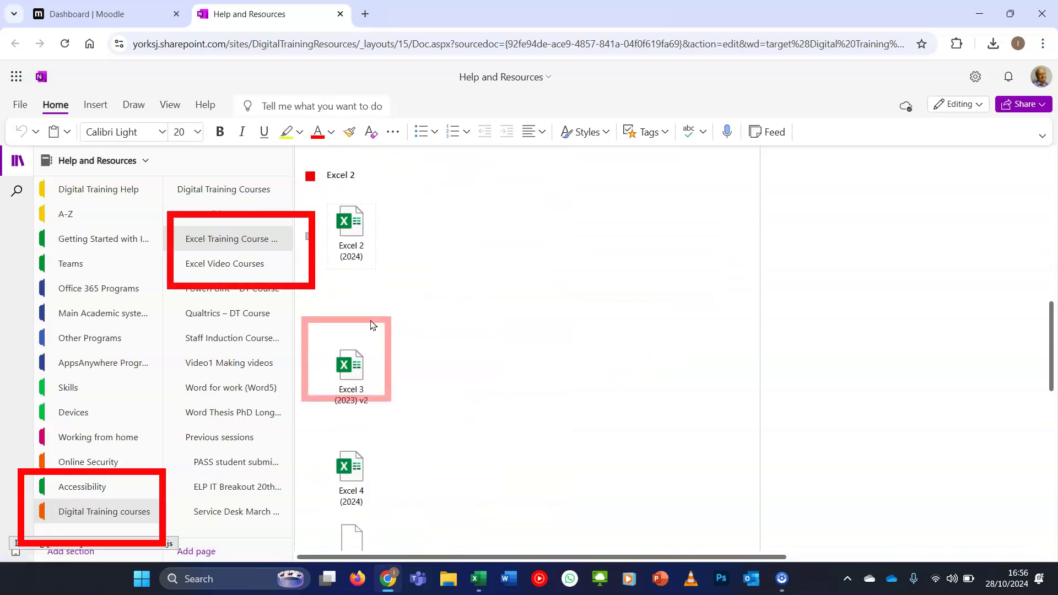
{"action": "double_click", "coordinate": [358, 334]}
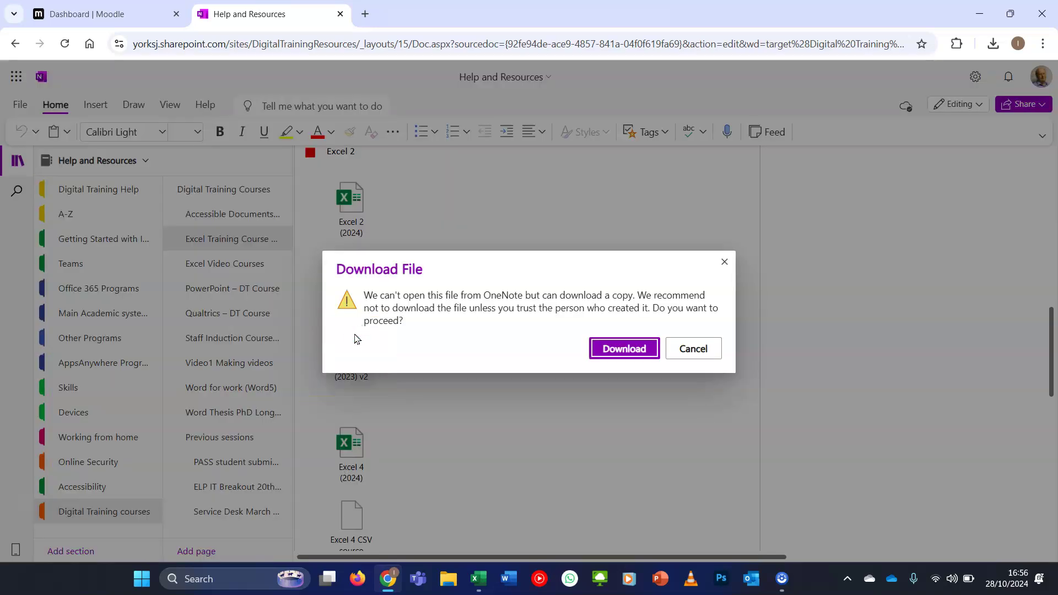
{"action": "left_click", "coordinate": [622, 349]}
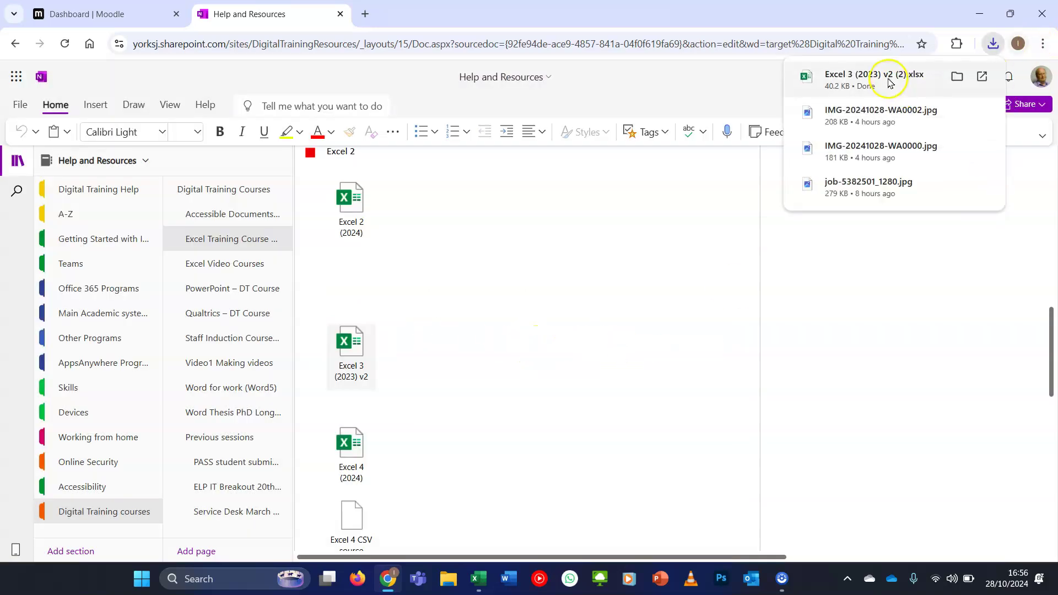
{"action": "left_click", "coordinate": [888, 79]}
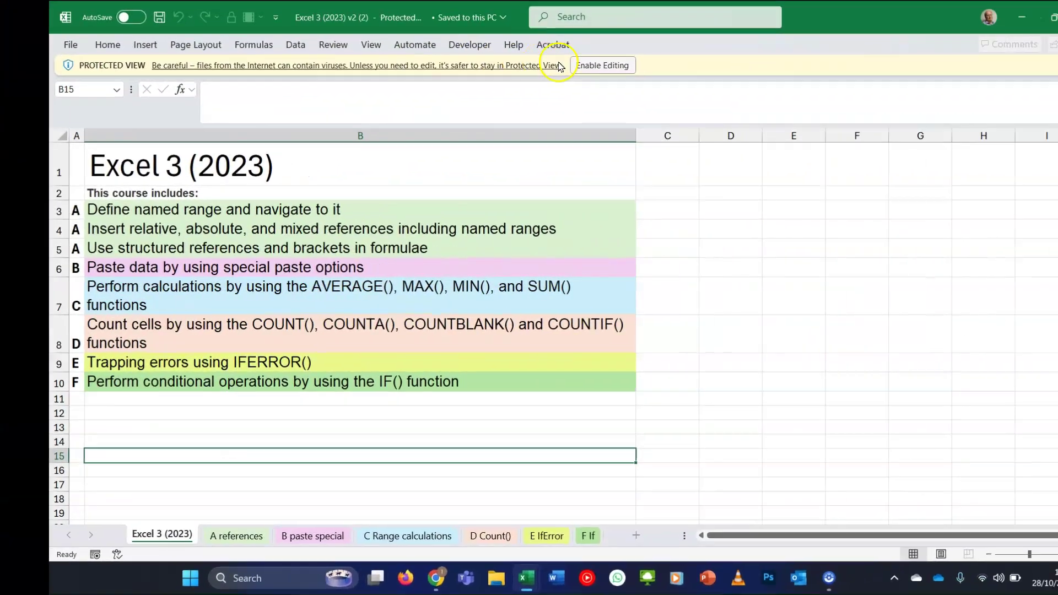
{"action": "left_click", "coordinate": [606, 64]}
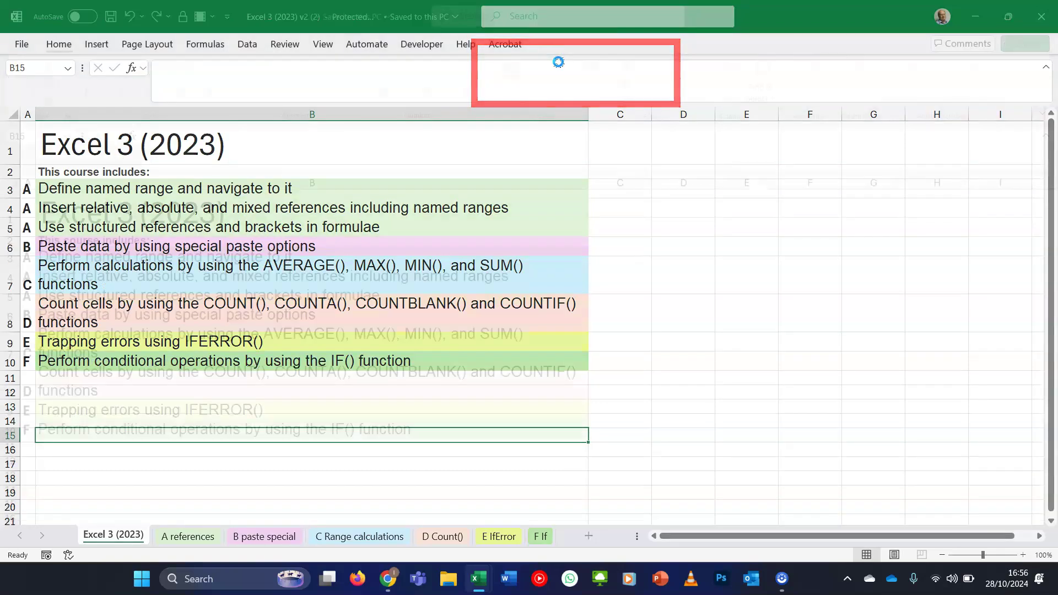
Step: On the A references sheet, enter the formula =B5*C5 in D5 as the Apple subtotal
{"action": "left_click", "coordinate": [201, 537]}
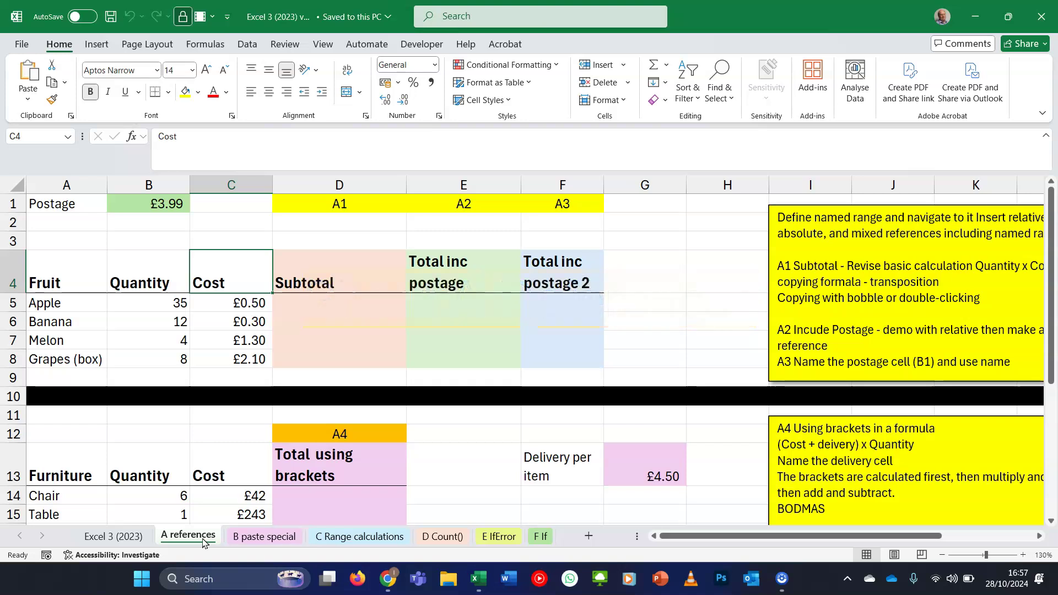
{"action": "left_click", "coordinate": [351, 300]}
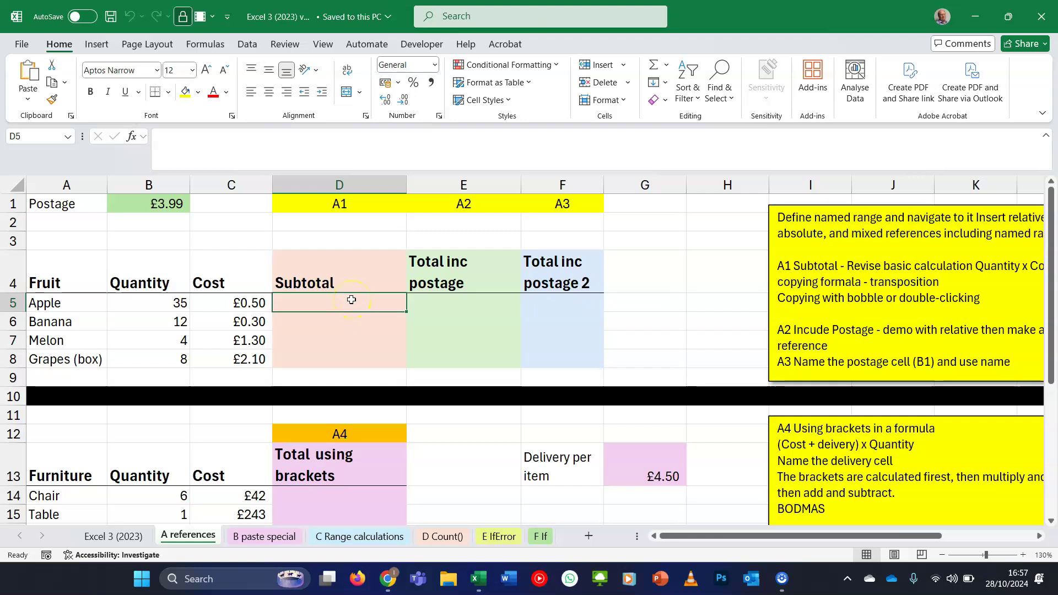
{"action": "type", "text": "="}
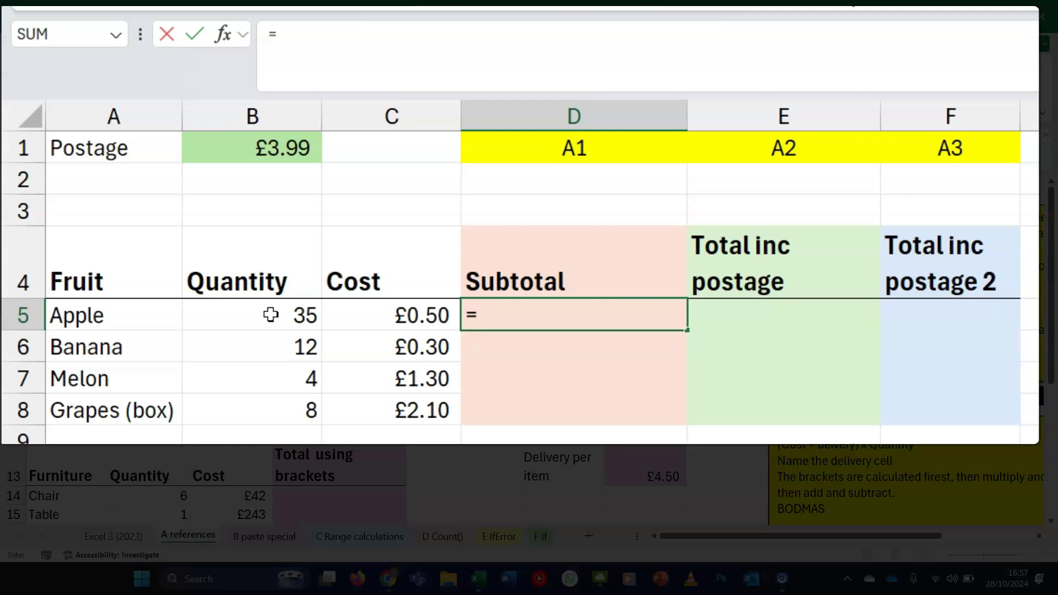
{"action": "left_click", "coordinate": [270, 315]}
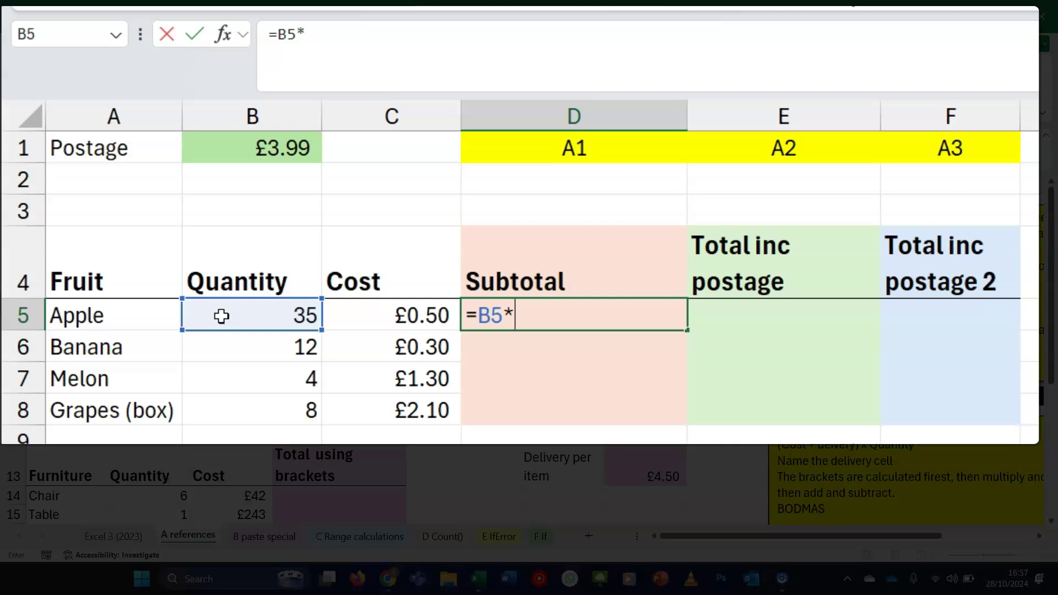
{"action": "left_click", "coordinate": [522, 318]}
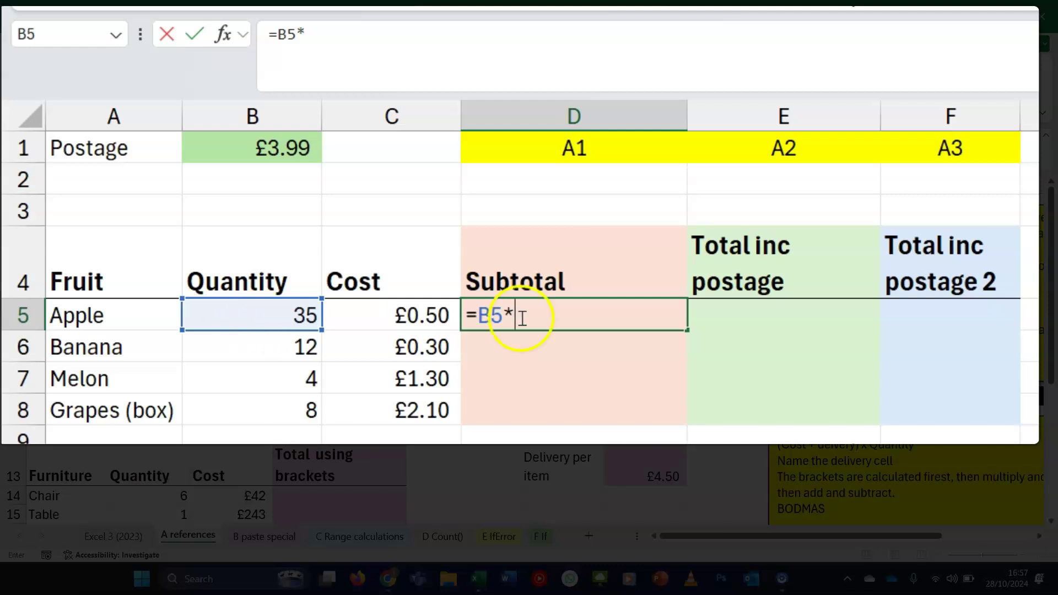
{"action": "left_click", "coordinate": [392, 317]}
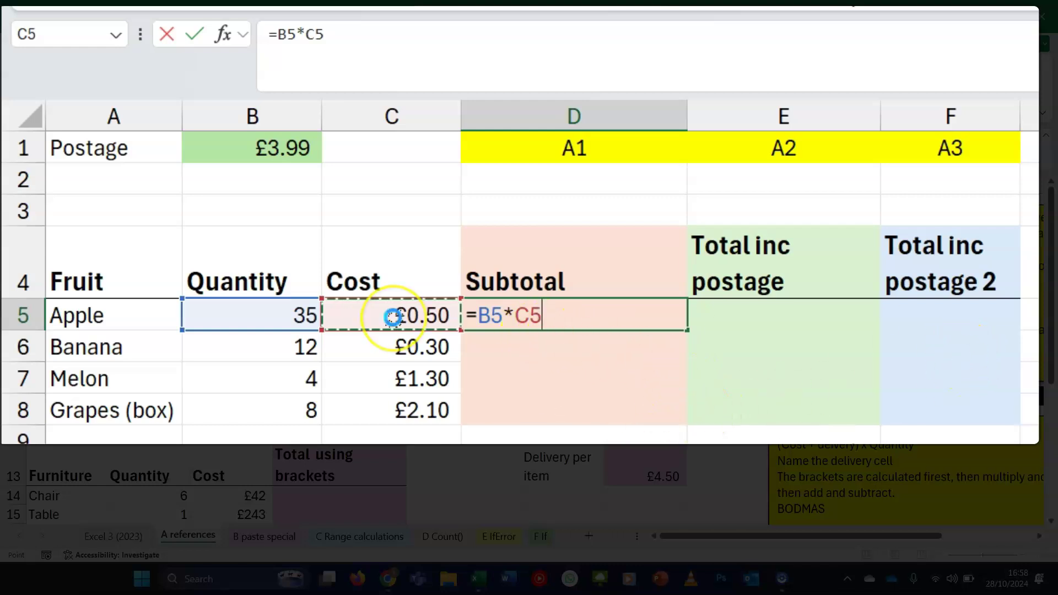
{"action": "key", "text": "Return"}
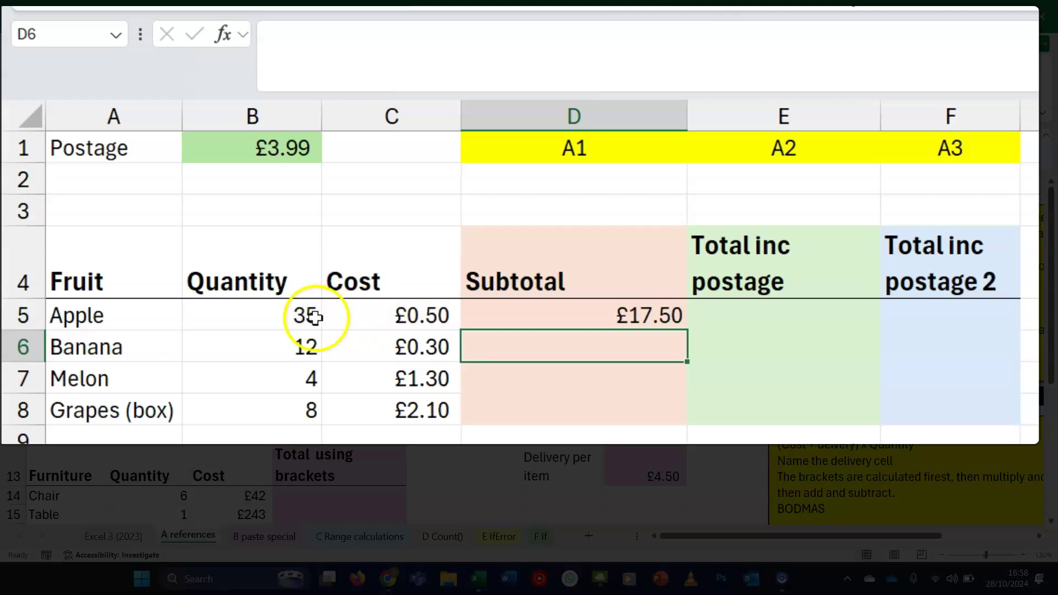
Step: Change the Apple quantity in B5 to 66
{"action": "left_click", "coordinate": [292, 315]}
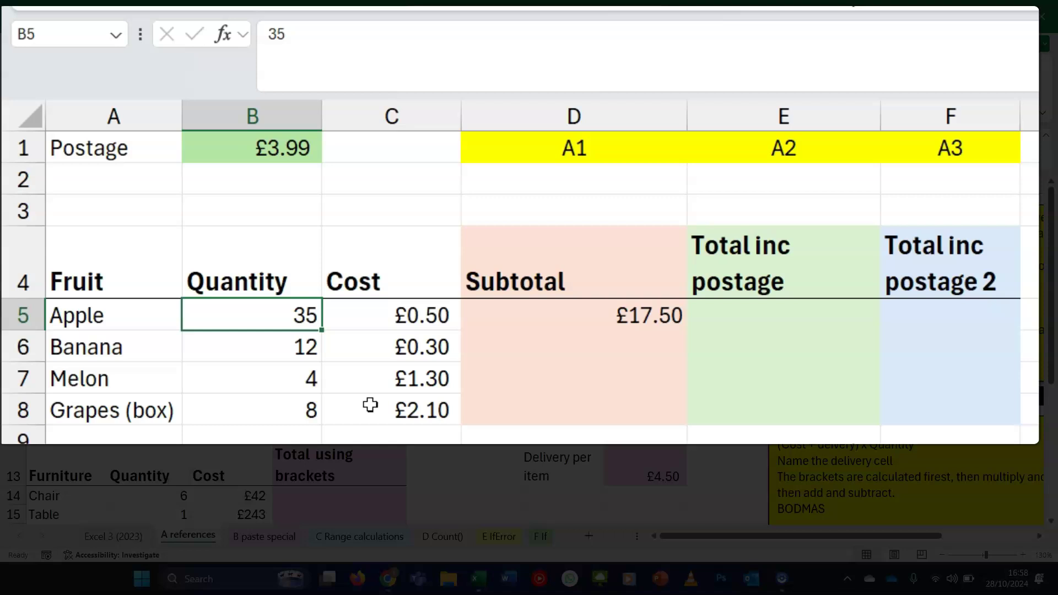
{"action": "type", "text": "66"}
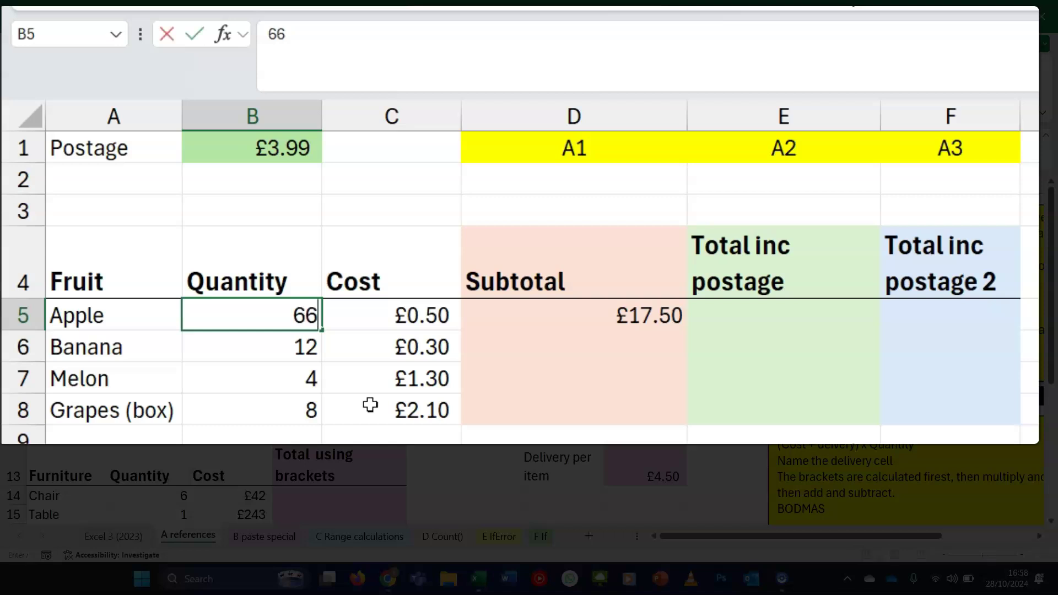
{"action": "key", "text": "Return"}
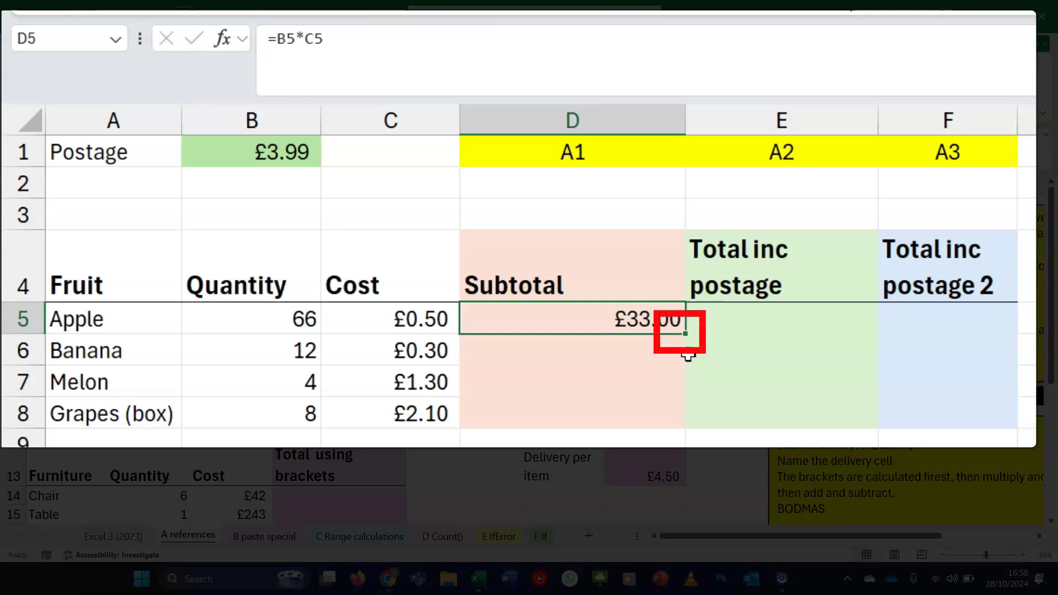
Step: Fill the Subtotal formula from D5 down to D8 and inspect the cell references in D5 and D6
{"action": "left_click_drag", "start_coordinate": [685, 333], "coordinate": [685, 420]}
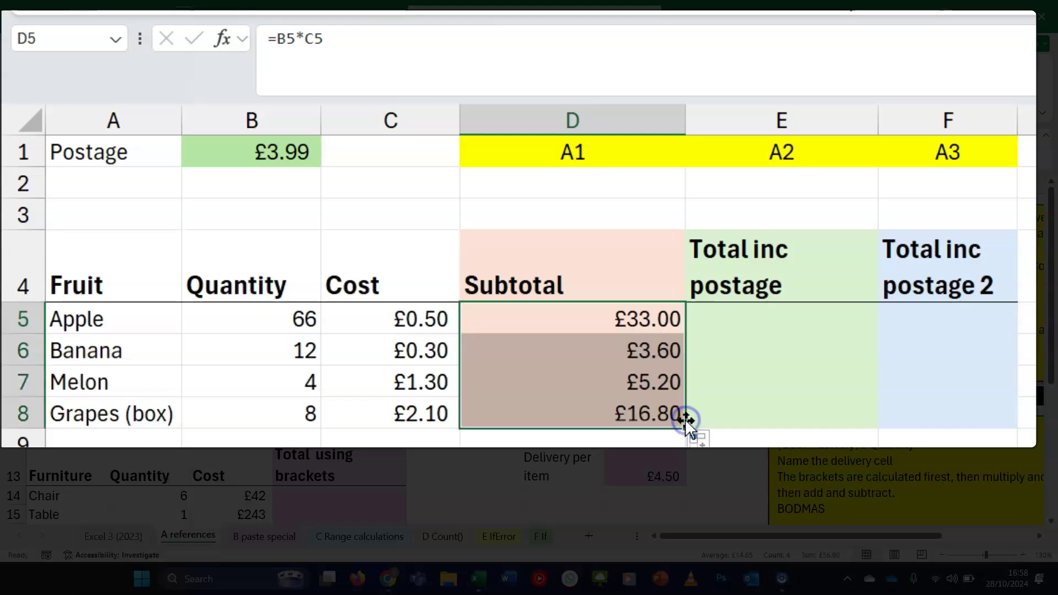
{"action": "left_click", "coordinate": [618, 354]}
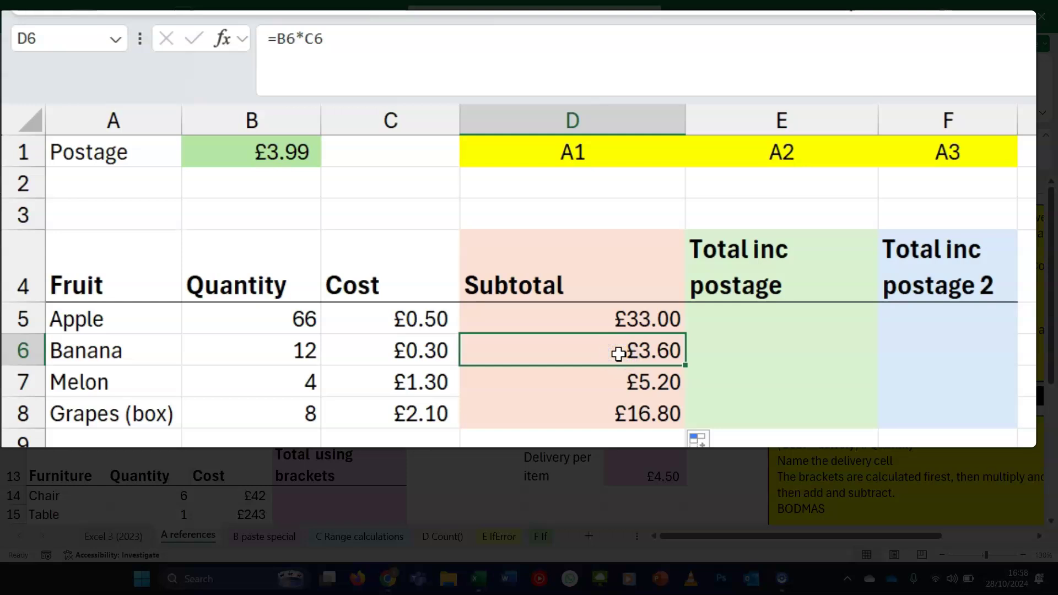
{"action": "left_click", "coordinate": [619, 319]}
{"action": "double_click", "coordinate": [620, 319]}
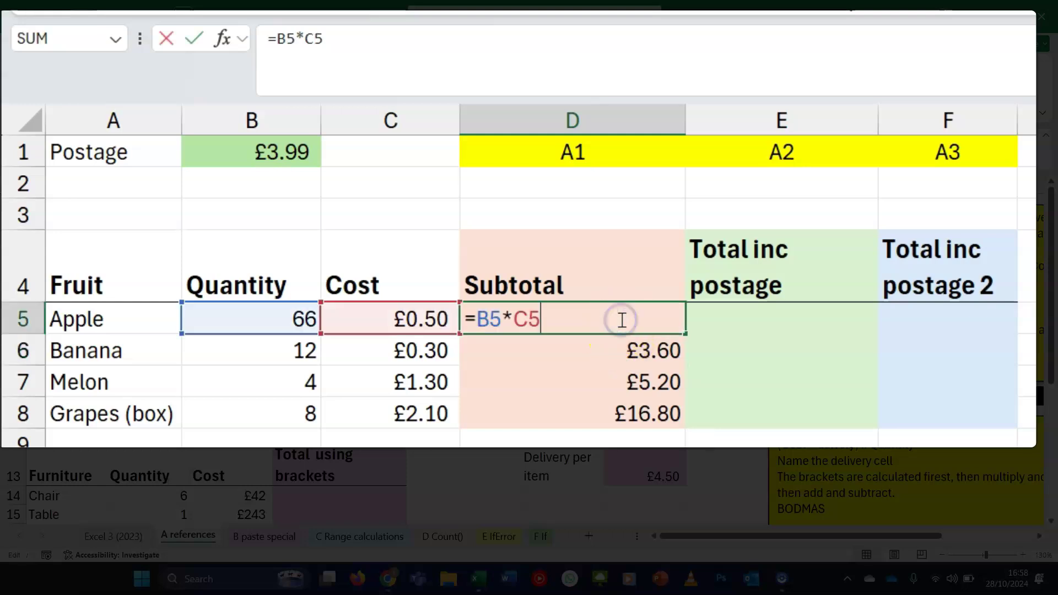
{"action": "left_click", "coordinate": [585, 325]}
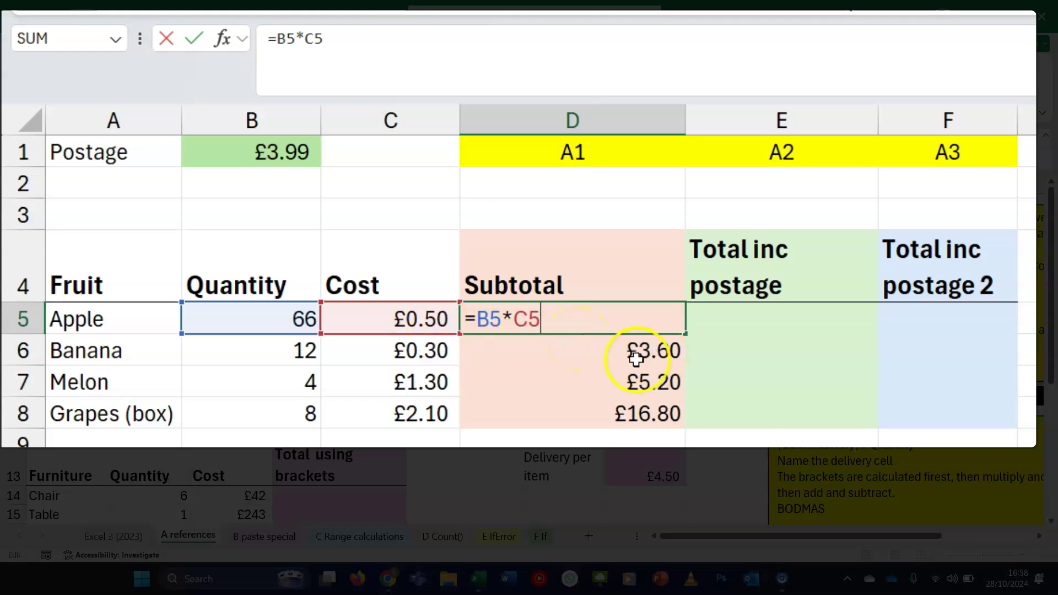
{"action": "key", "text": "ctrl+Return"}
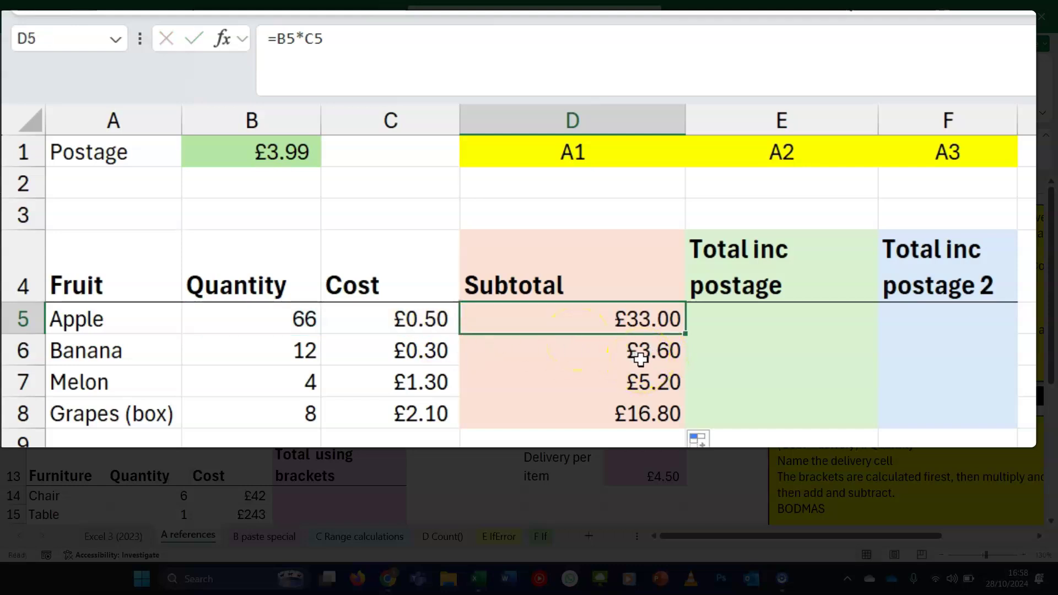
{"action": "double_click", "coordinate": [639, 358]}
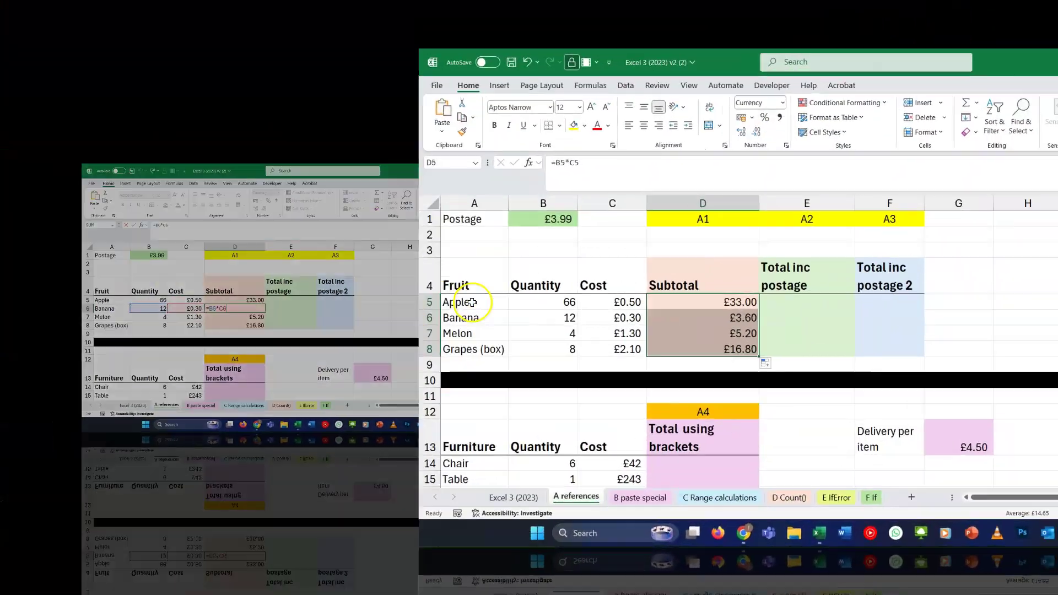
Step: Enter the formula =D5+B1 in E5 to add the postage to the Apple subtotal
{"action": "left_click", "coordinate": [806, 302]}
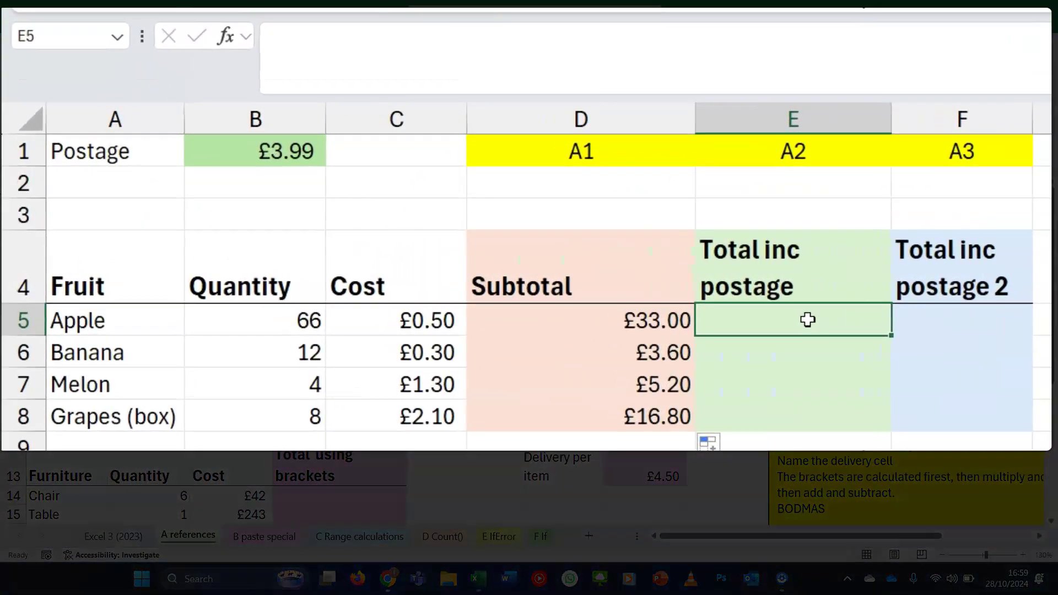
{"action": "type", "text": "="}
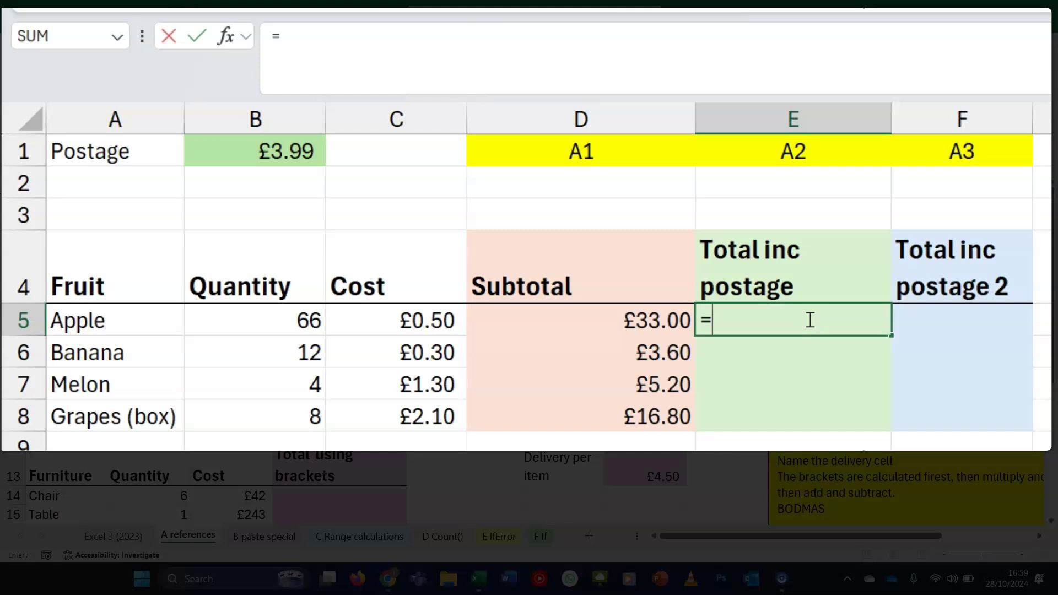
{"action": "left_click", "coordinate": [615, 326]}
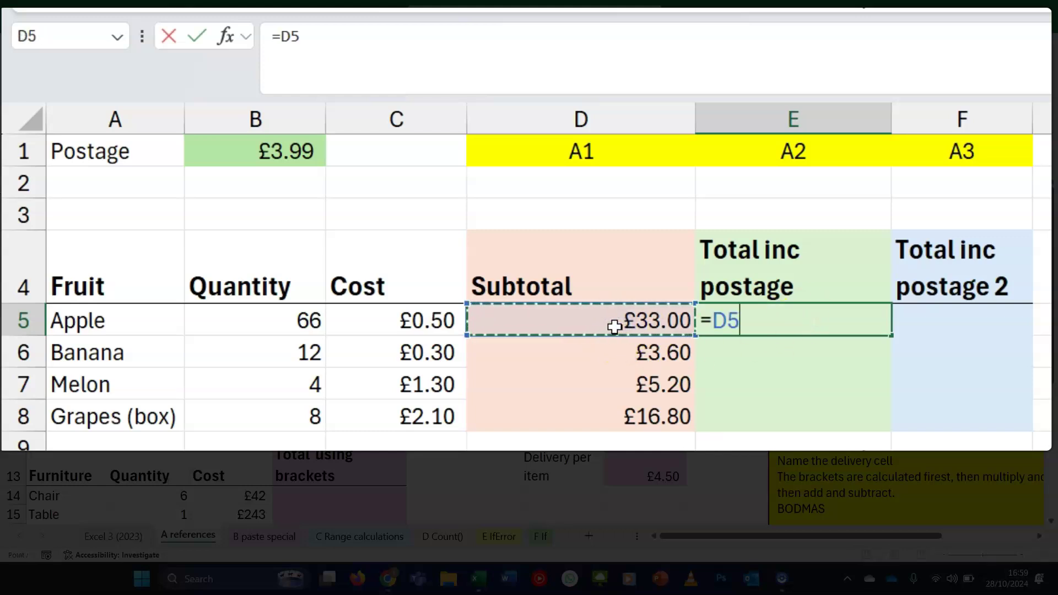
{"action": "type", "text": "+"}
{"action": "left_click", "coordinate": [312, 150]}
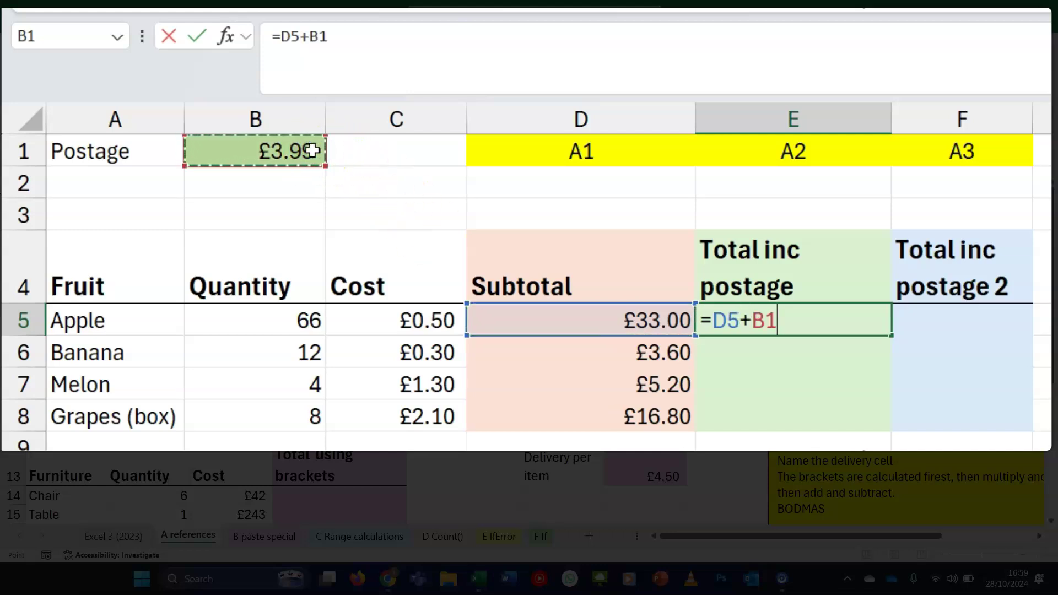
{"action": "key", "text": "Return"}
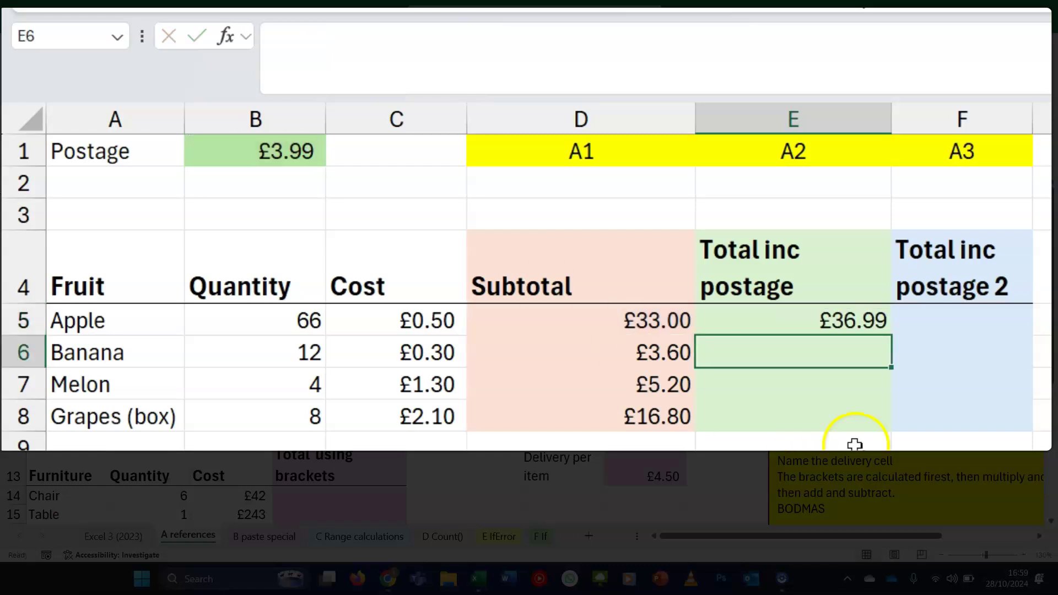
Step: Try to fill the Total inc postage formula from E5 down to E8 and inspect the cell references in E6
{"action": "left_click", "coordinate": [879, 322]}
{"action": "left_click_drag", "start_coordinate": [884, 333], "coordinate": [896, 427]}
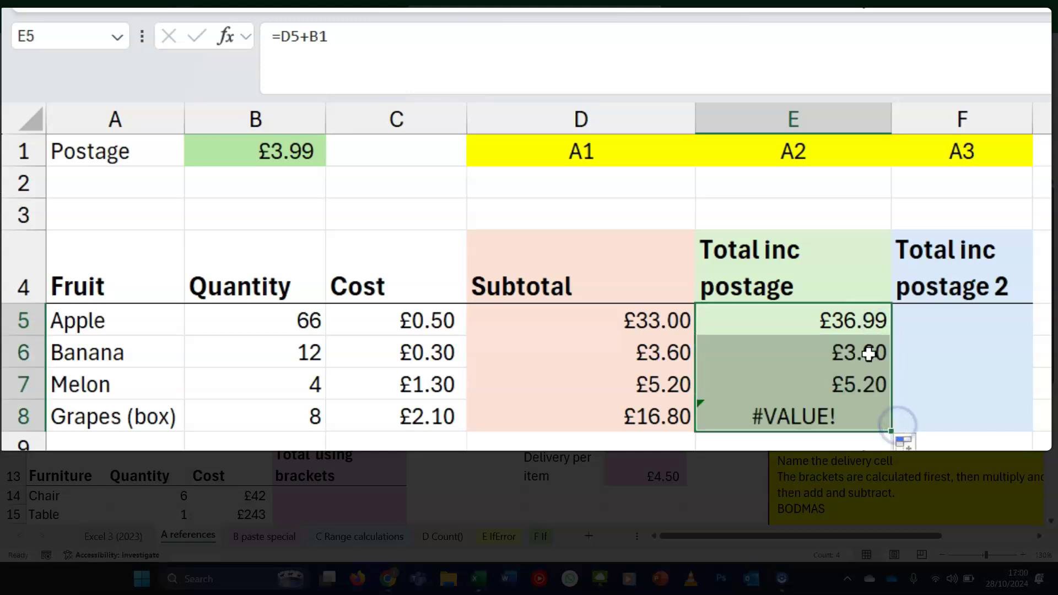
{"action": "left_click", "coordinate": [864, 360]}
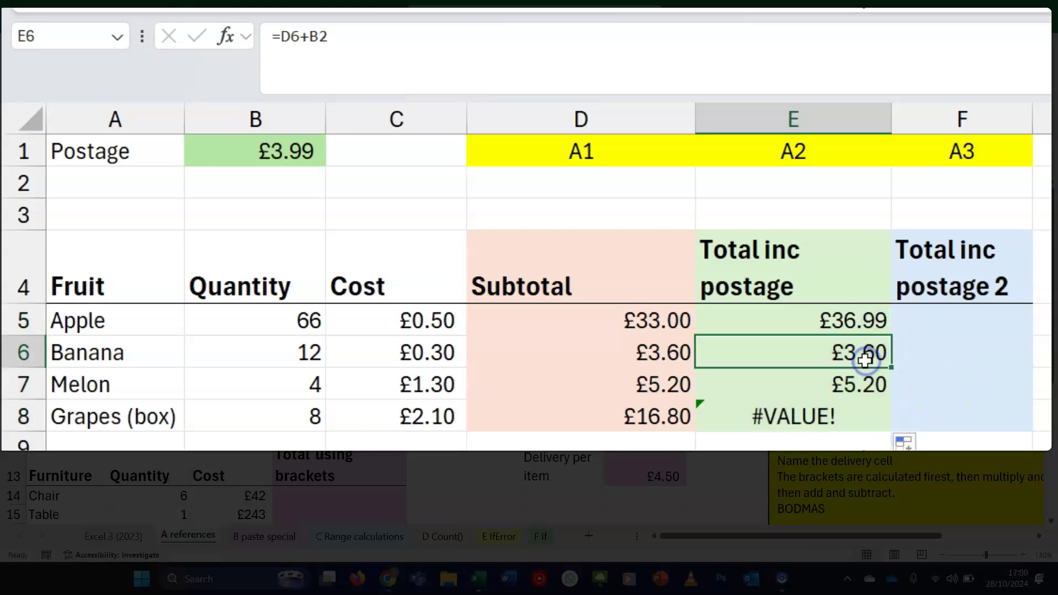
{"action": "double_click", "coordinate": [862, 361]}
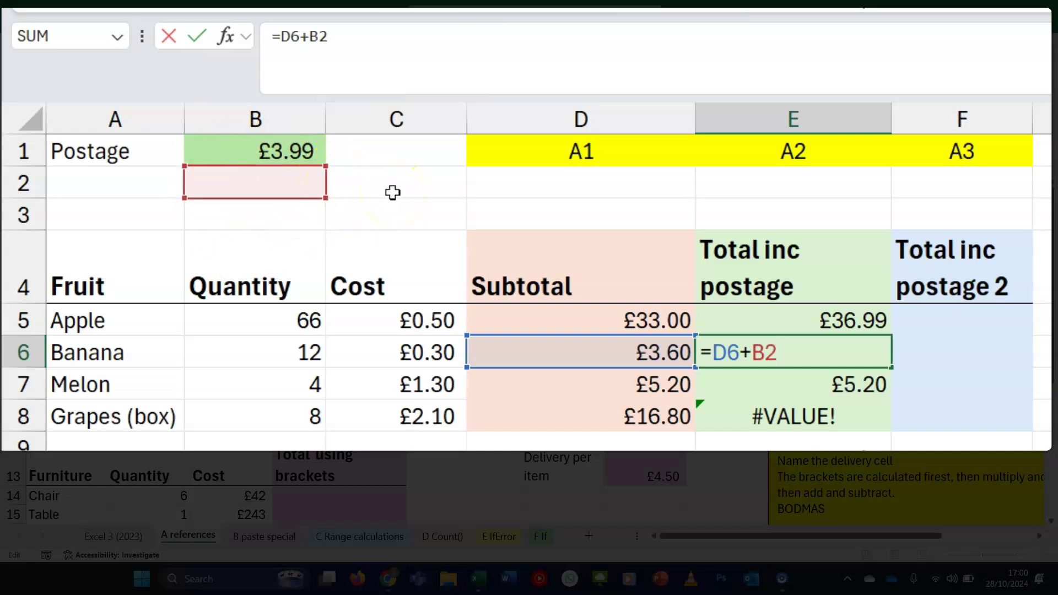
{"action": "key", "text": "ctrl+Return"}
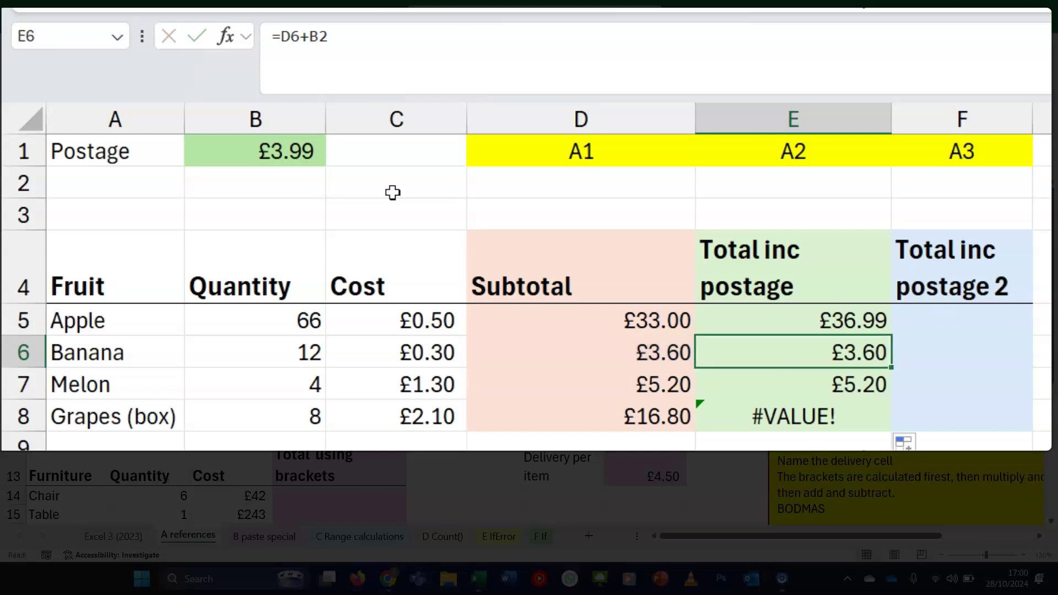
Step: Undo the fill in the Total inc postage column and clear the formula from E5
{"action": "key", "text": "ctrl+z"}
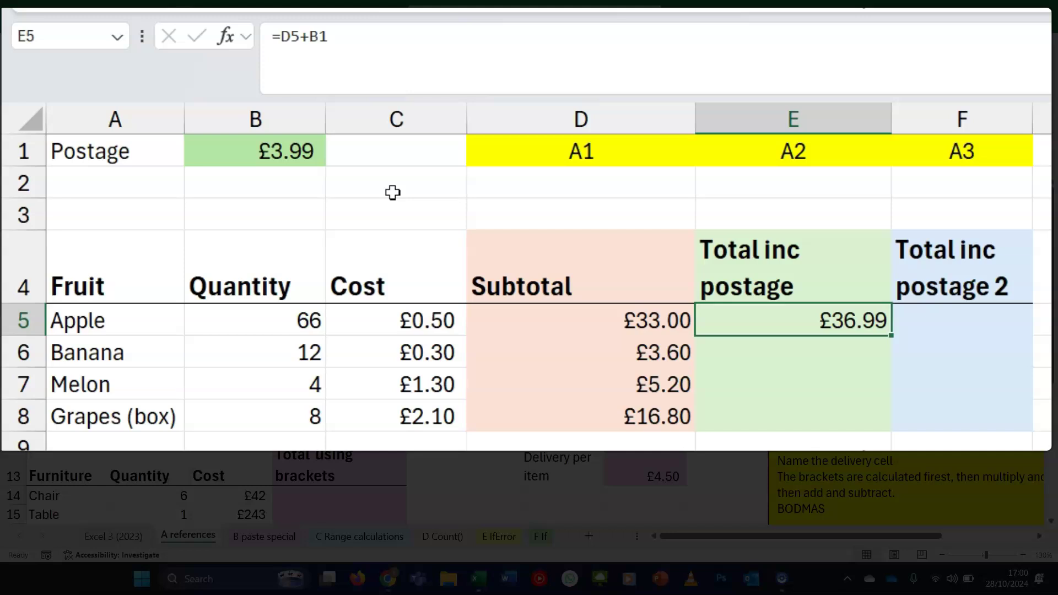
{"action": "left_click", "coordinate": [834, 313]}
{"action": "key", "text": "Delete"}
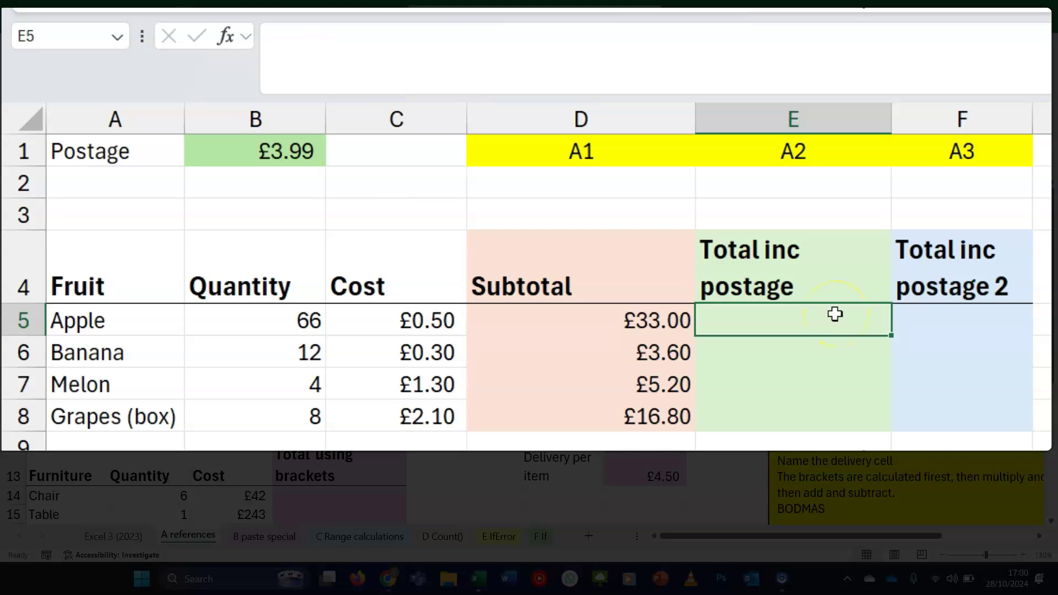
Step: Enter the formula =D5+$B$1 in E5, making the postage reference absolute
{"action": "type", "text": "="}
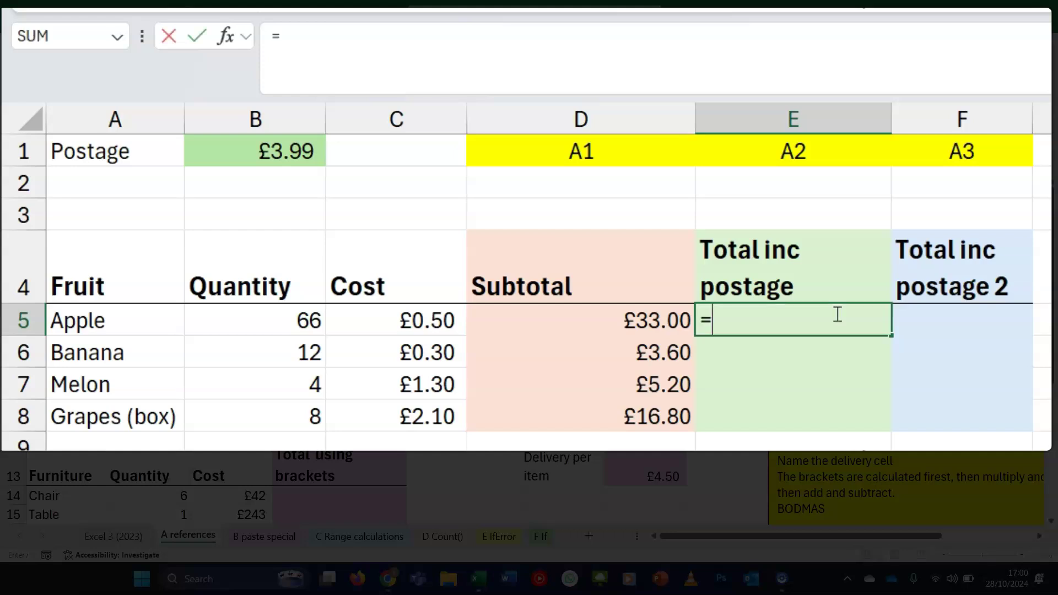
{"action": "left_click", "coordinate": [586, 326]}
{"action": "type", "text": "+"}
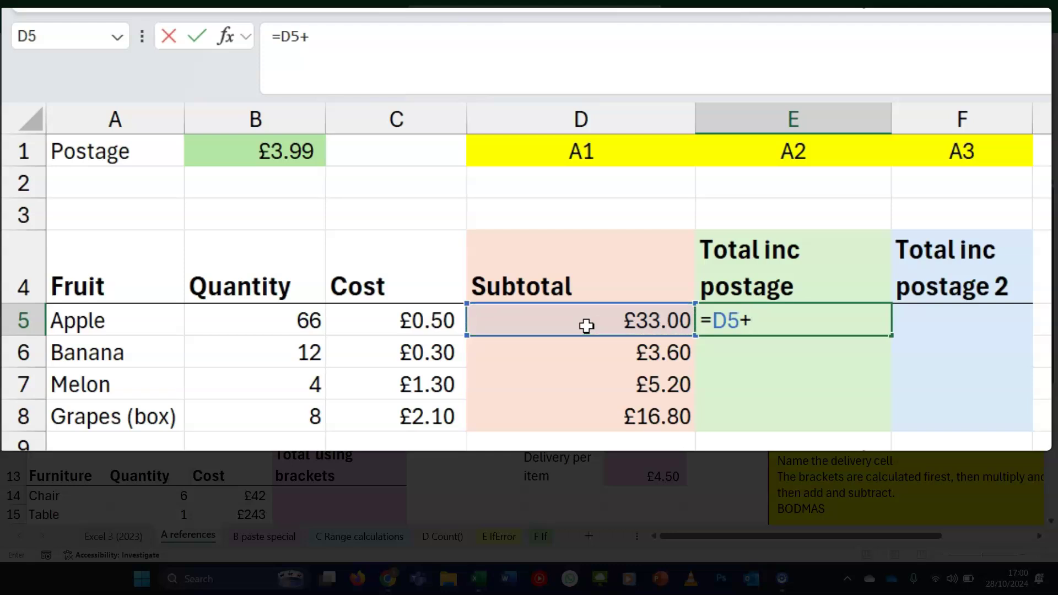
{"action": "left_click", "coordinate": [267, 151]}
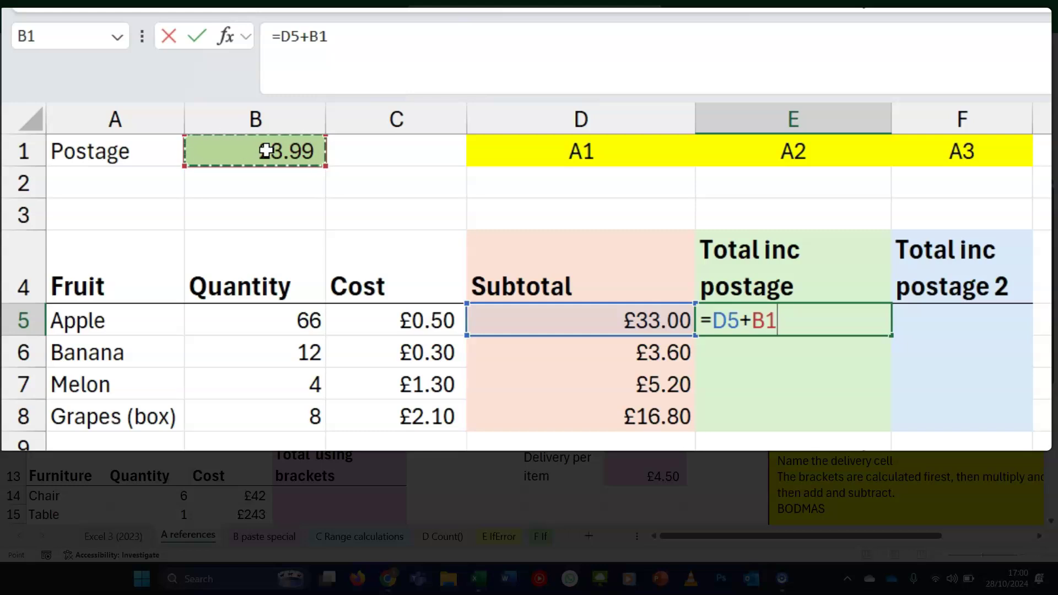
{"action": "key", "text": "F4"}
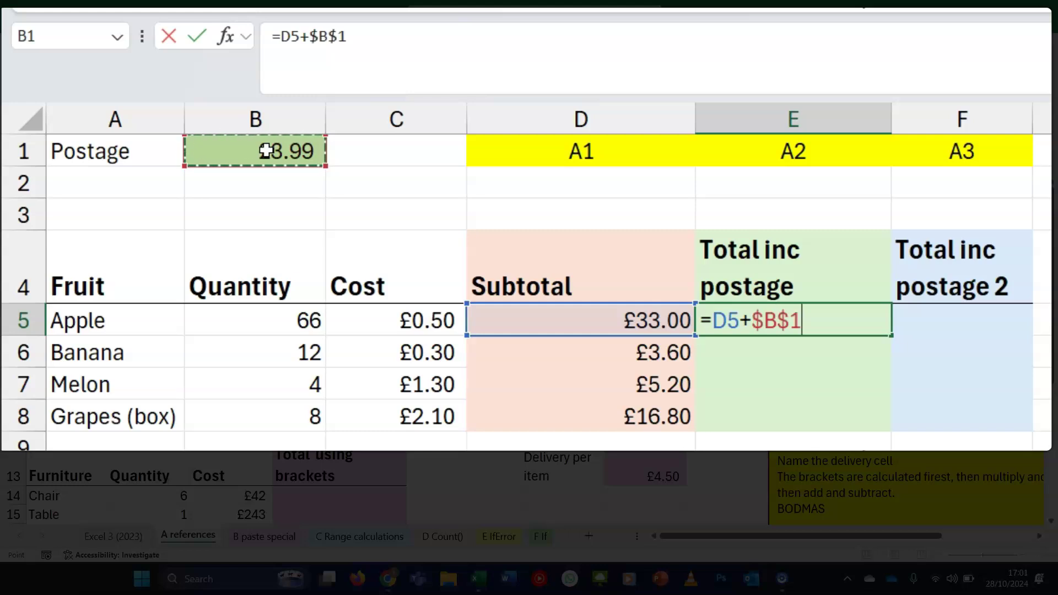
{"action": "key", "text": "F4"}
{"action": "key", "text": "F4"}
{"action": "key", "text": "F4"}
{"action": "key", "text": "F4"}
Step: Fill the Total inc postage formula from E5 down to E8 and inspect the cell references in E7
{"action": "left_click", "coordinate": [893, 337]}
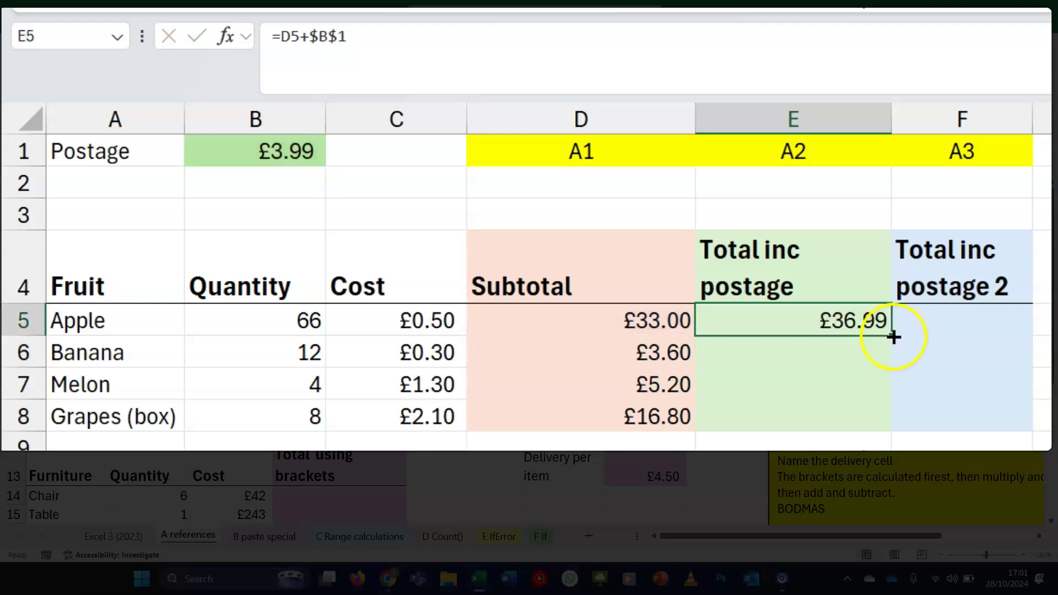
{"action": "left_click_drag", "start_coordinate": [893, 337], "coordinate": [892, 427]}
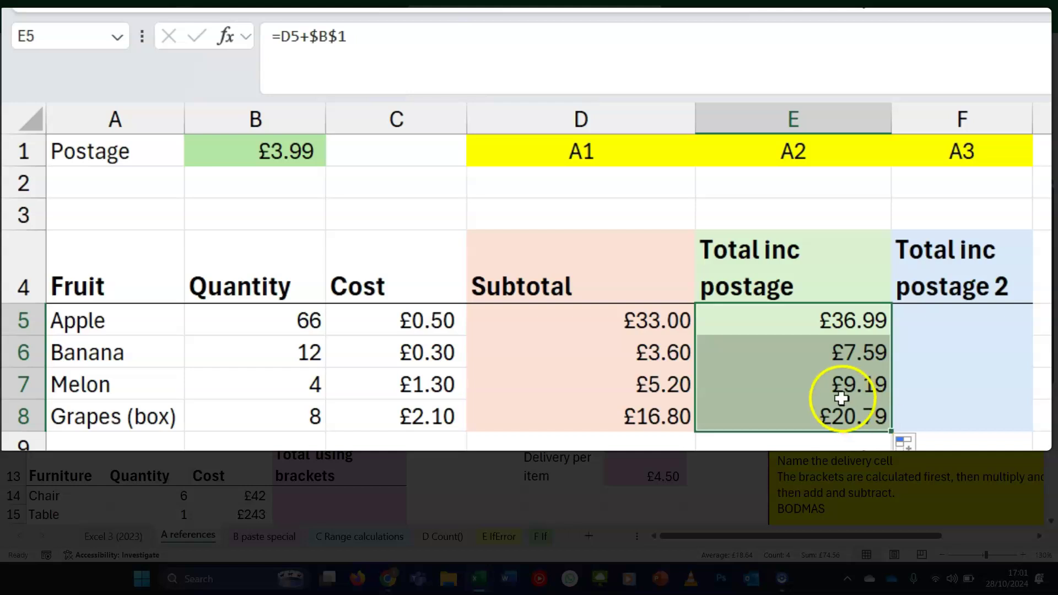
{"action": "double_click", "coordinate": [835, 387]}
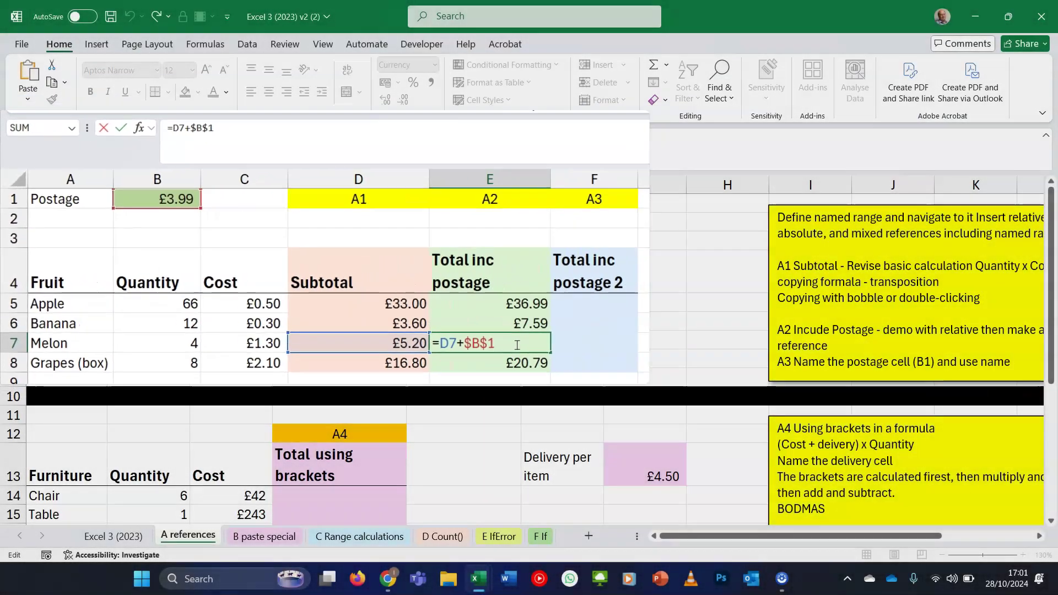
{"action": "key", "text": "Return"}
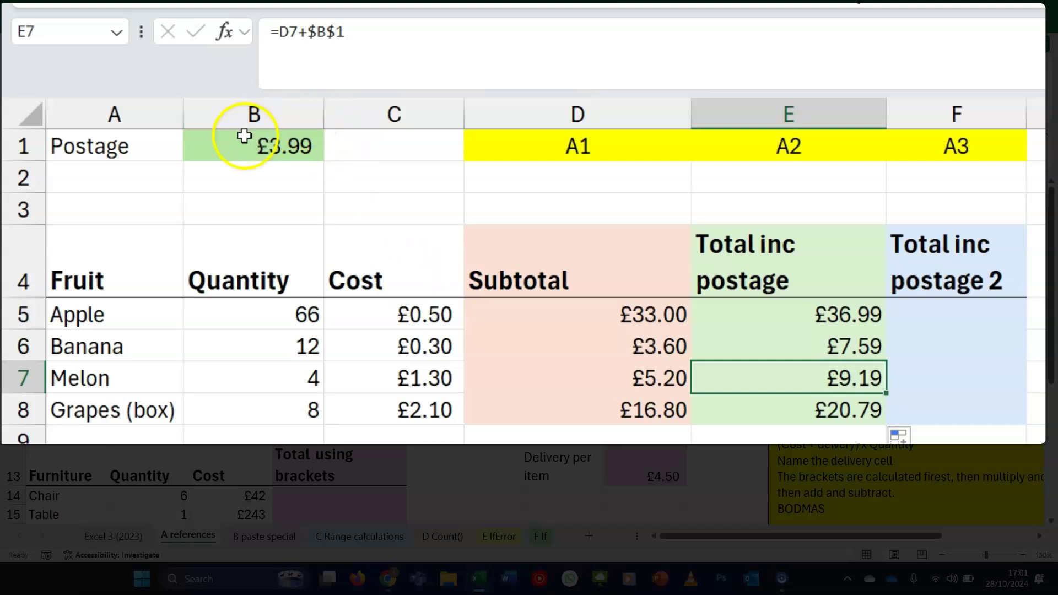
Step: Name the postage cell B1 as Postage
{"action": "left_click", "coordinate": [231, 151]}
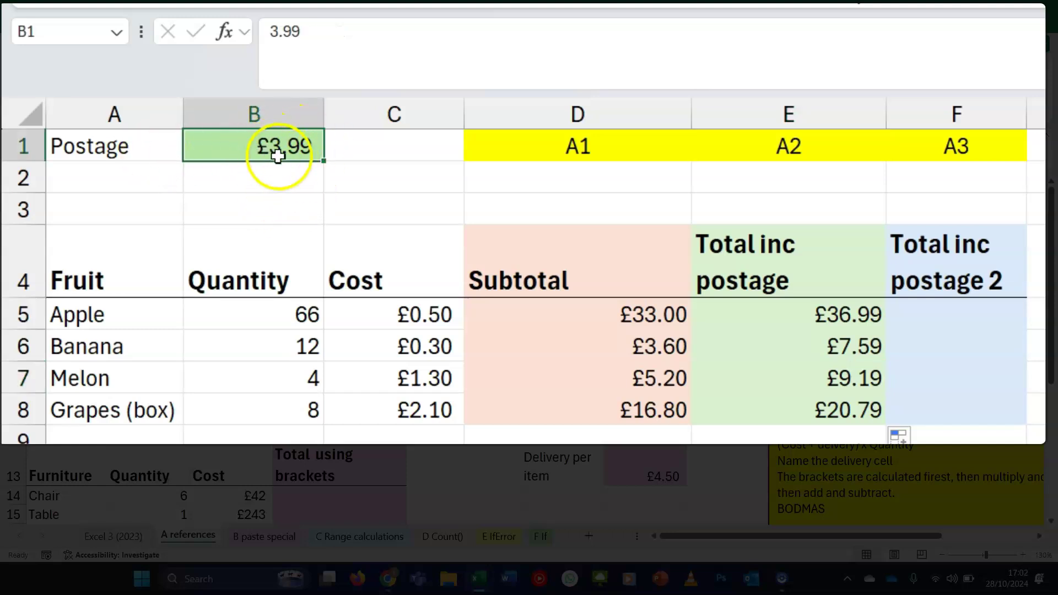
{"action": "left_click", "coordinate": [55, 33]}
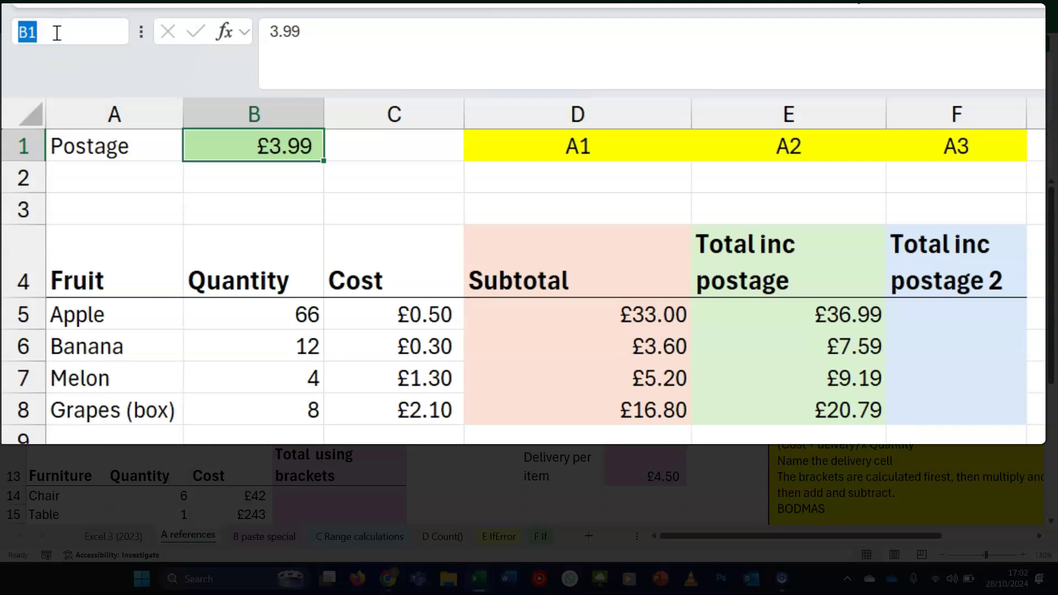
{"action": "type", "text": "Postage"}
{"action": "key", "text": "Return"}
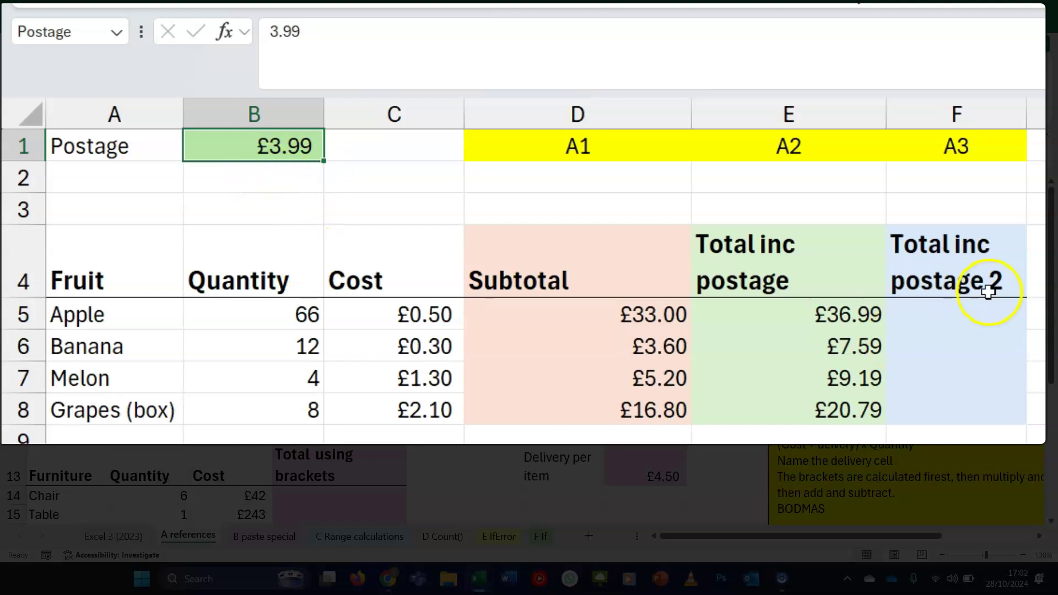
Step: Start the Total inc postage 2 formula in F5 with a reference to the Apple subtotal in D5
{"action": "left_click", "coordinate": [961, 308]}
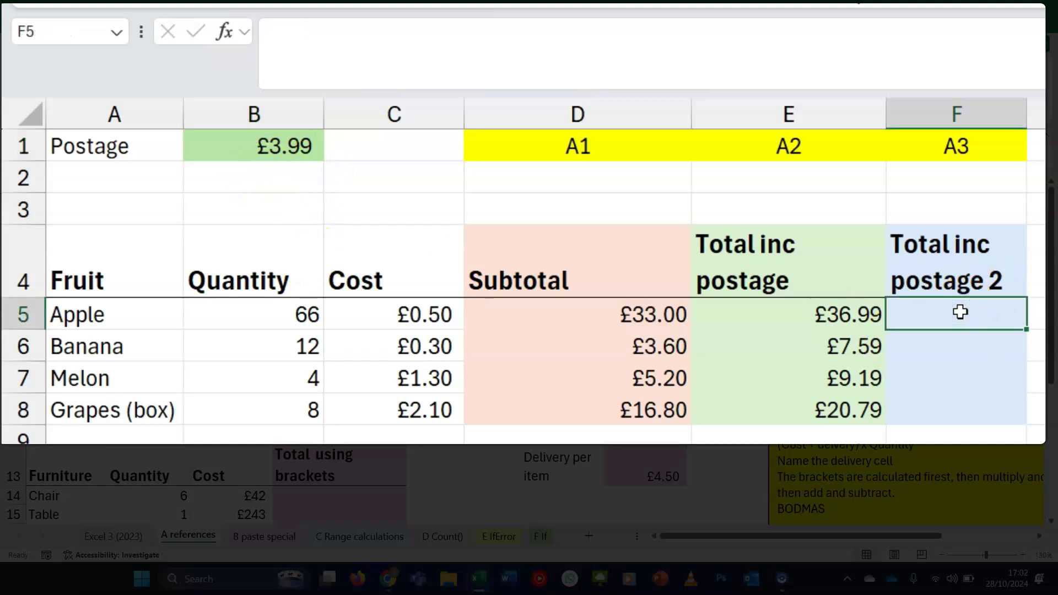
{"action": "type", "text": "="}
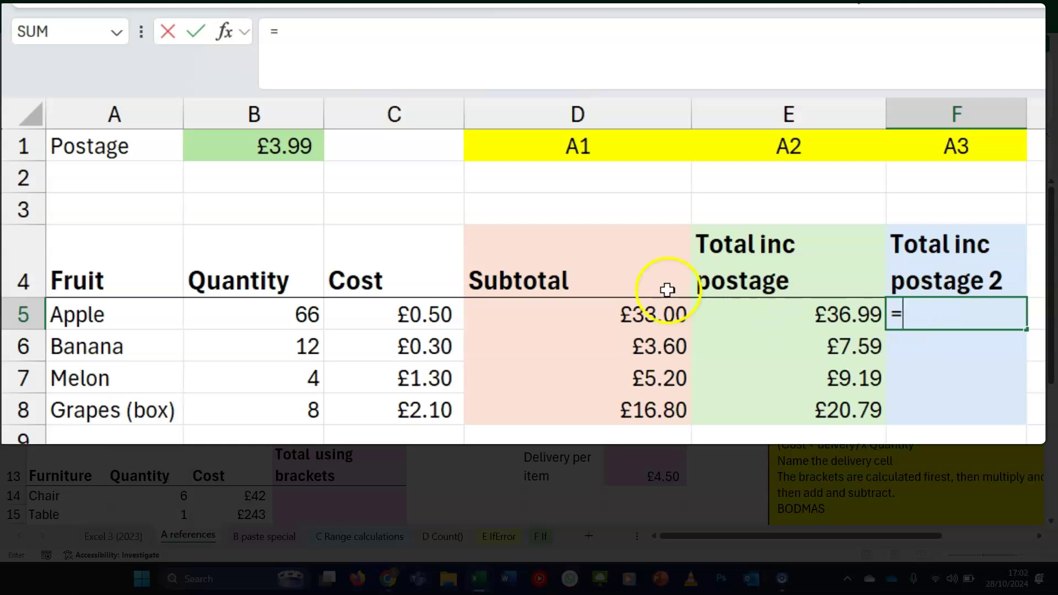
{"action": "left_click", "coordinate": [637, 308]}
{"action": "type", "text": "+"}
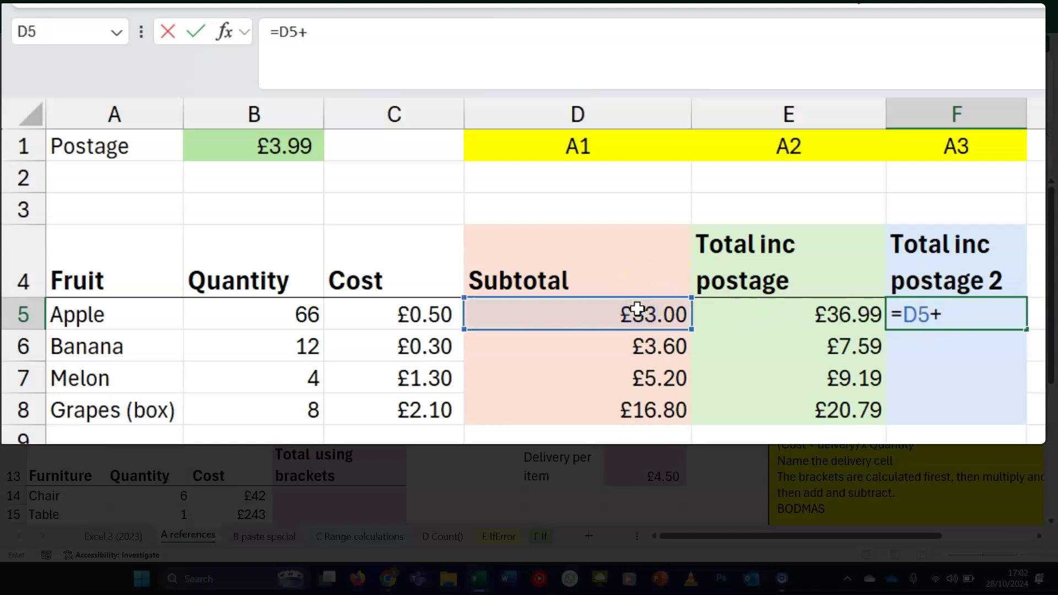
{"action": "left_click", "coordinate": [235, 153]}
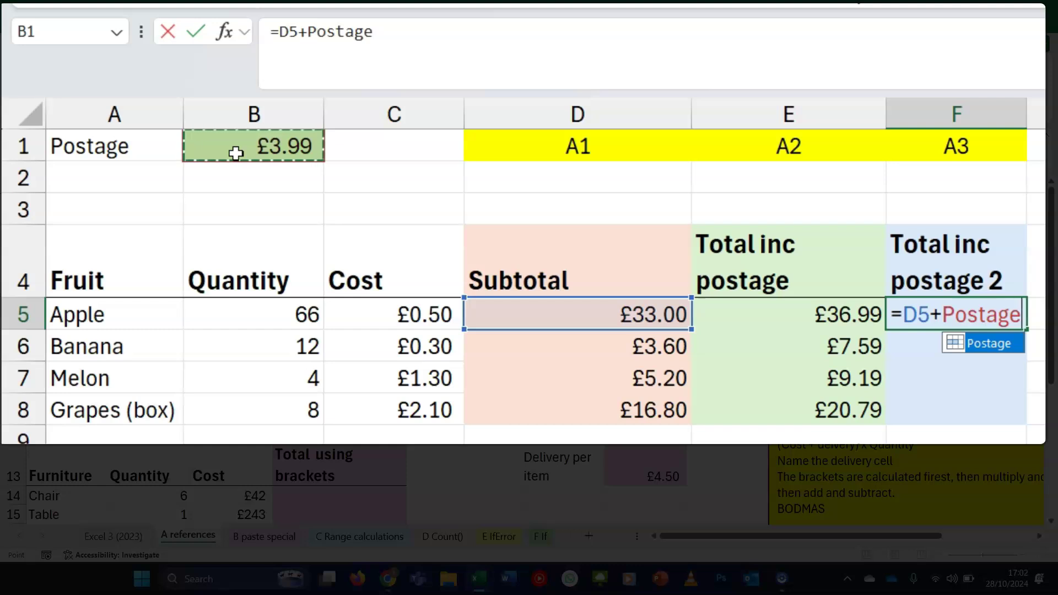
{"action": "key", "text": "BackSpace"}
{"action": "key", "text": "BackSpace"}
{"action": "key", "text": "BackSpace"}
{"action": "key", "text": "BackSpace"}
{"action": "key", "text": "BackSpace"}
{"action": "key", "text": "BackSpace"}
{"action": "key", "text": "BackSpace"}
{"action": "key", "text": "BackSpace"}
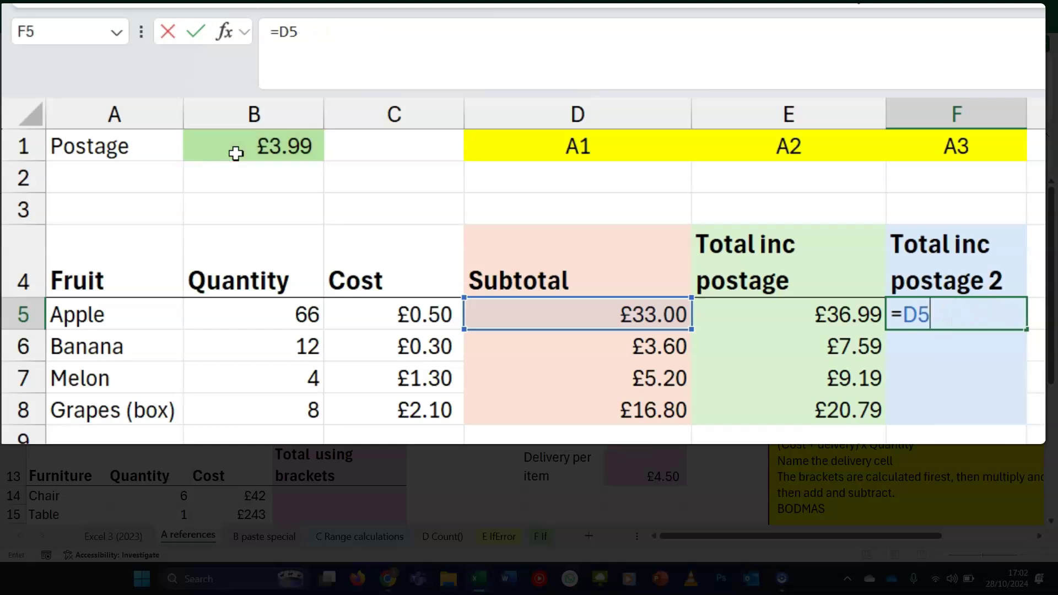
Step: Complete the formula in F5 as =D5+Postage, picking the named cell from the suggested names
{"action": "type", "text": "+pos"}
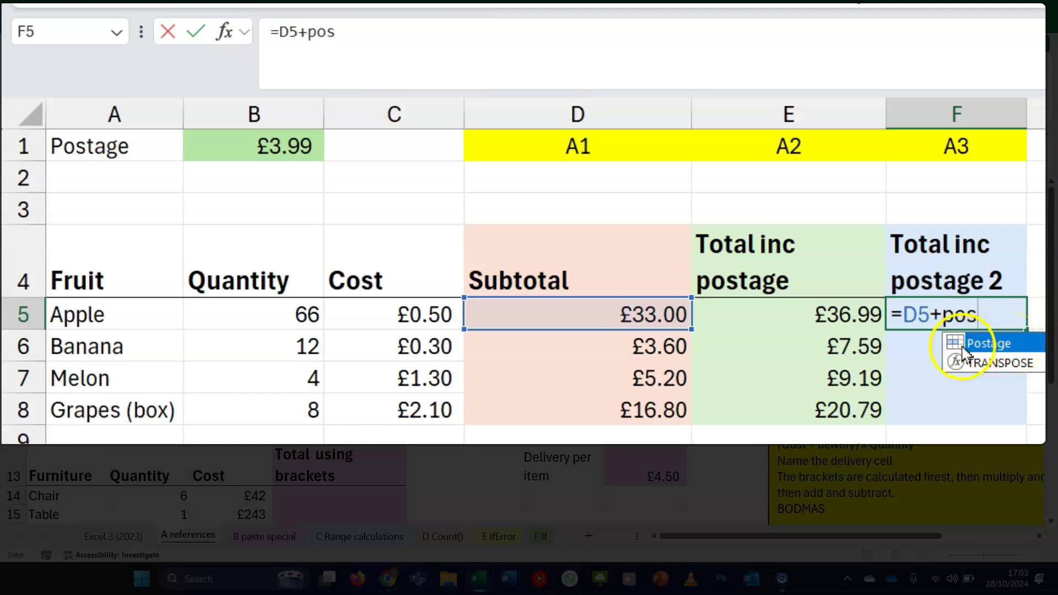
{"action": "double_click", "coordinate": [990, 351]}
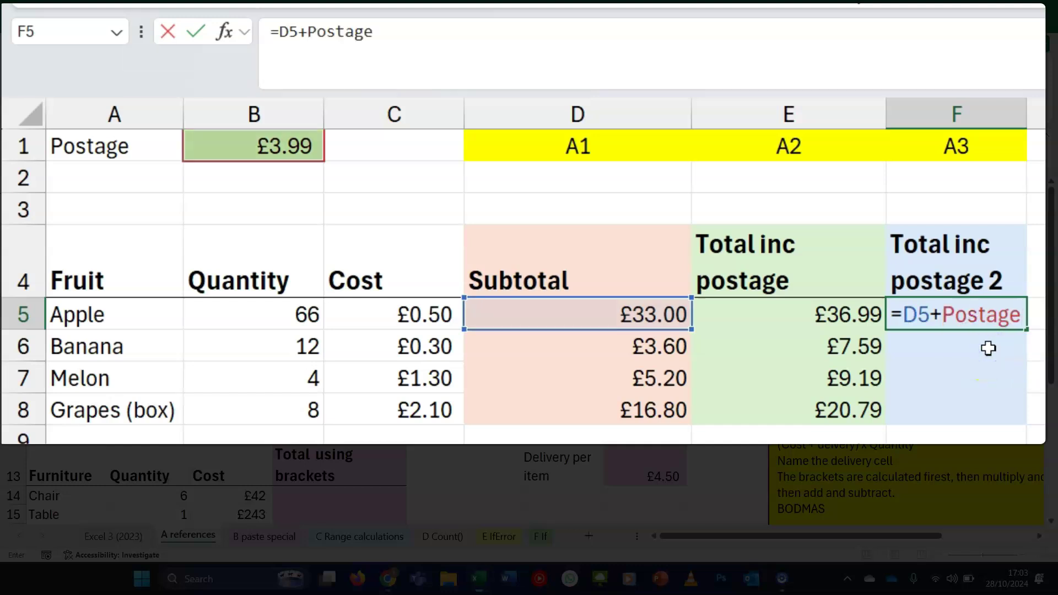
{"action": "key", "text": "Return"}
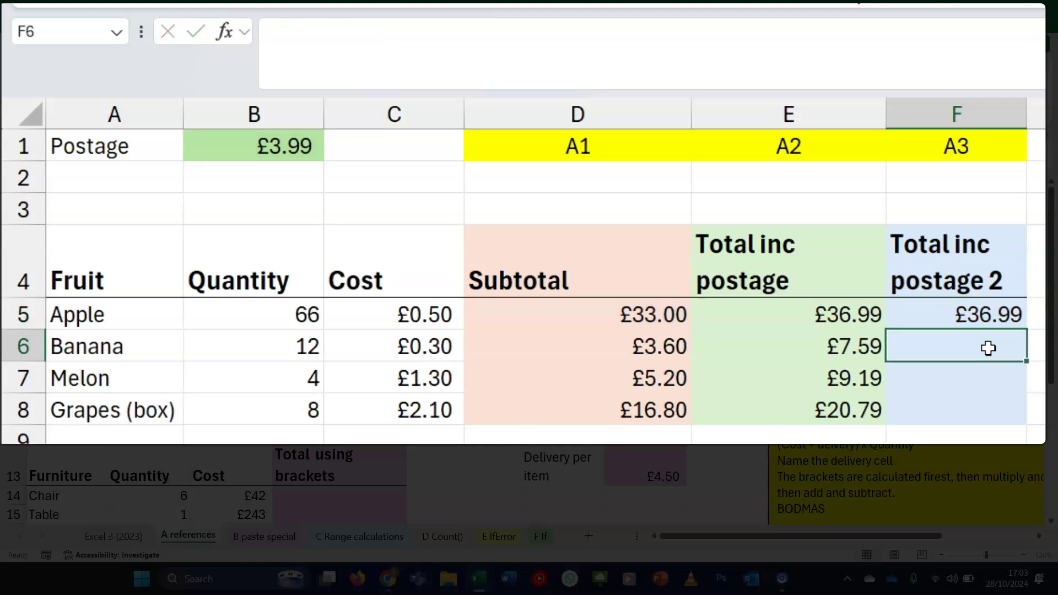
Step: Fill the Total inc postage 2 formula from F5 down to F8 and inspect the references in F7
{"action": "left_click", "coordinate": [1018, 315]}
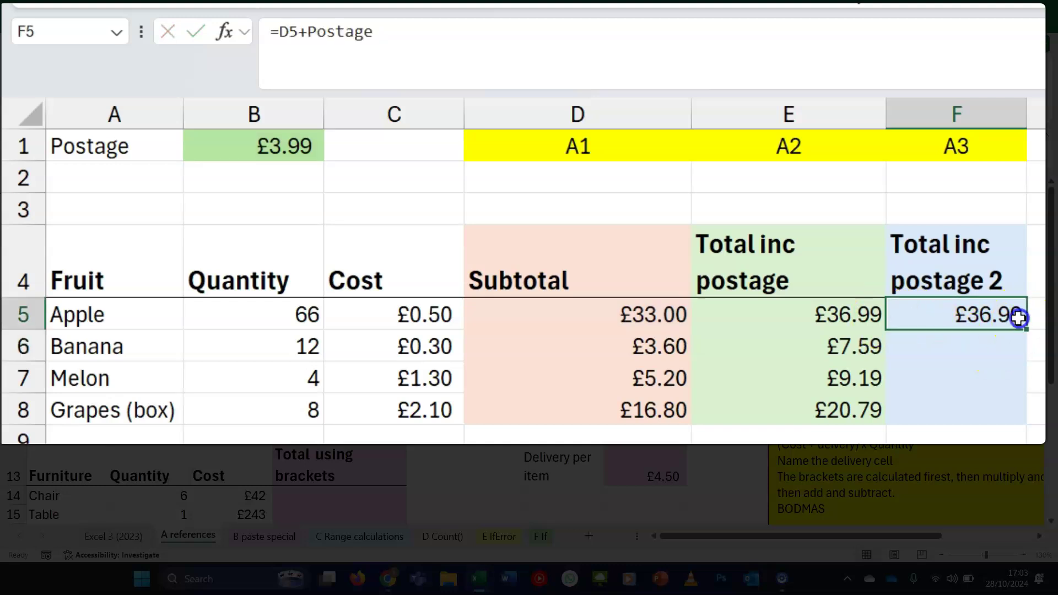
{"action": "left_click_drag", "start_coordinate": [1027, 329], "coordinate": [1027, 416]}
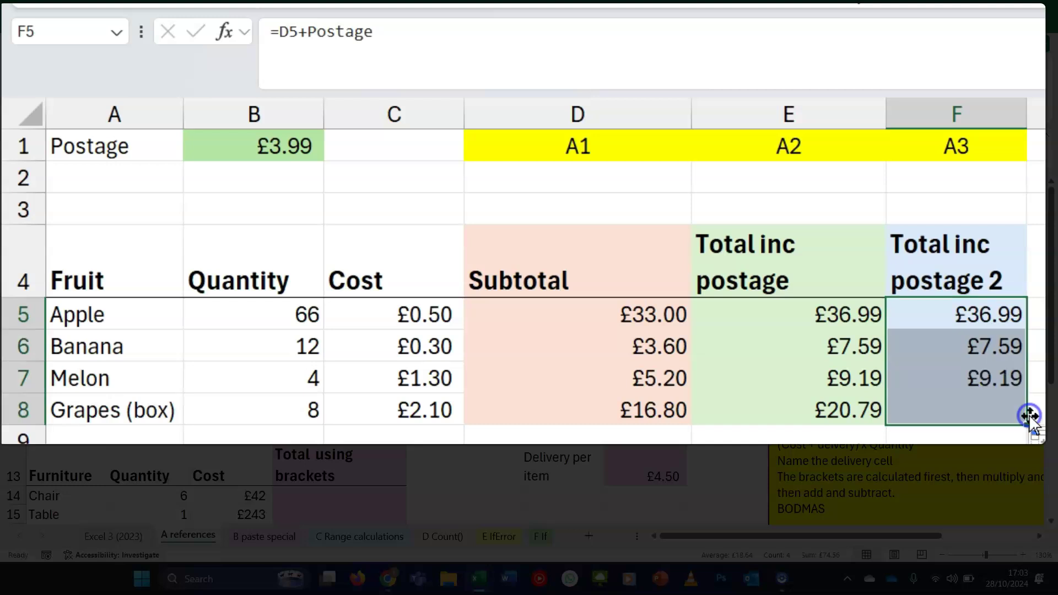
{"action": "left_click", "coordinate": [982, 370]}
{"action": "double_click", "coordinate": [982, 371]}
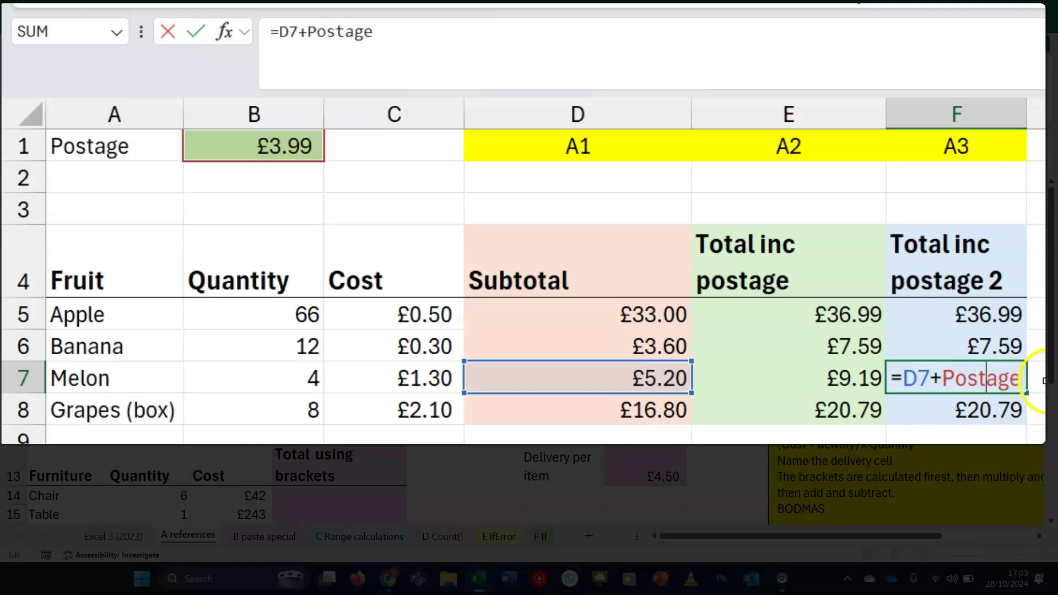
{"action": "key", "text": "Return"}
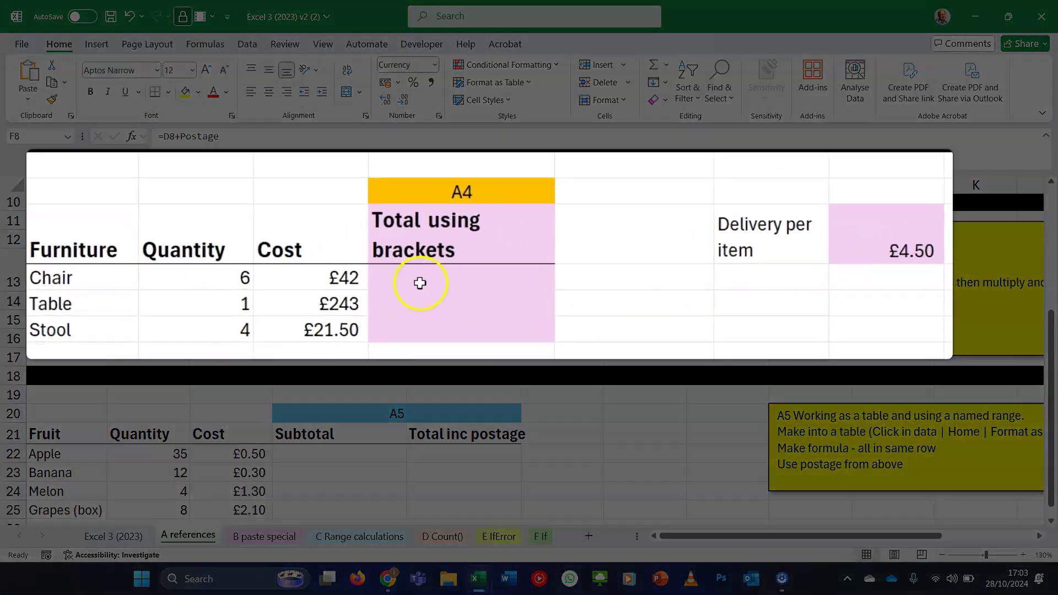
Step: Enter the formula =B14*C14+G13 in D14 for the Chair total with delivery
{"action": "left_click", "coordinate": [308, 302]}
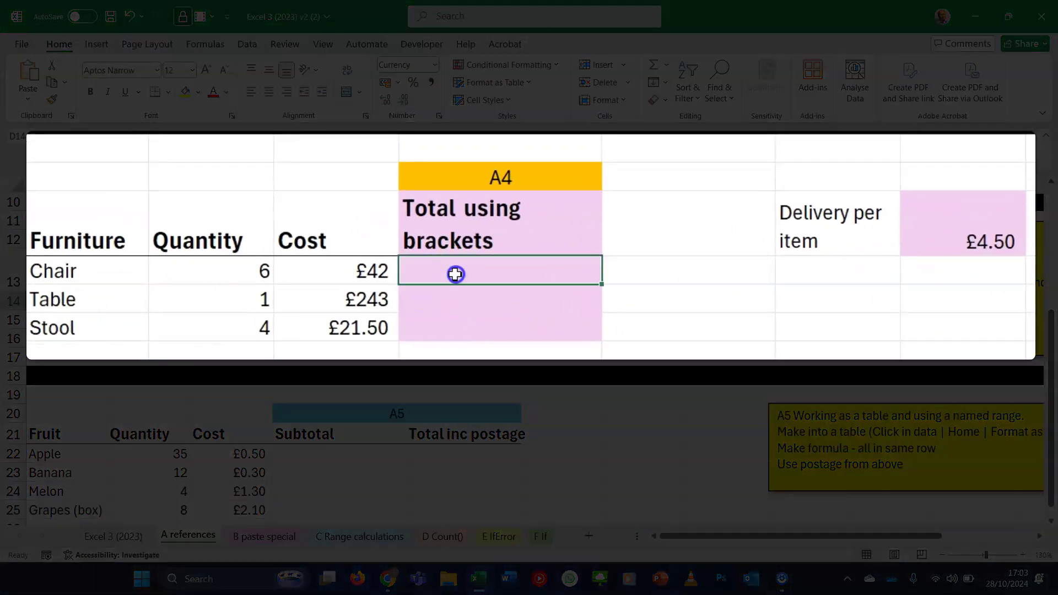
{"action": "type", "text": "="}
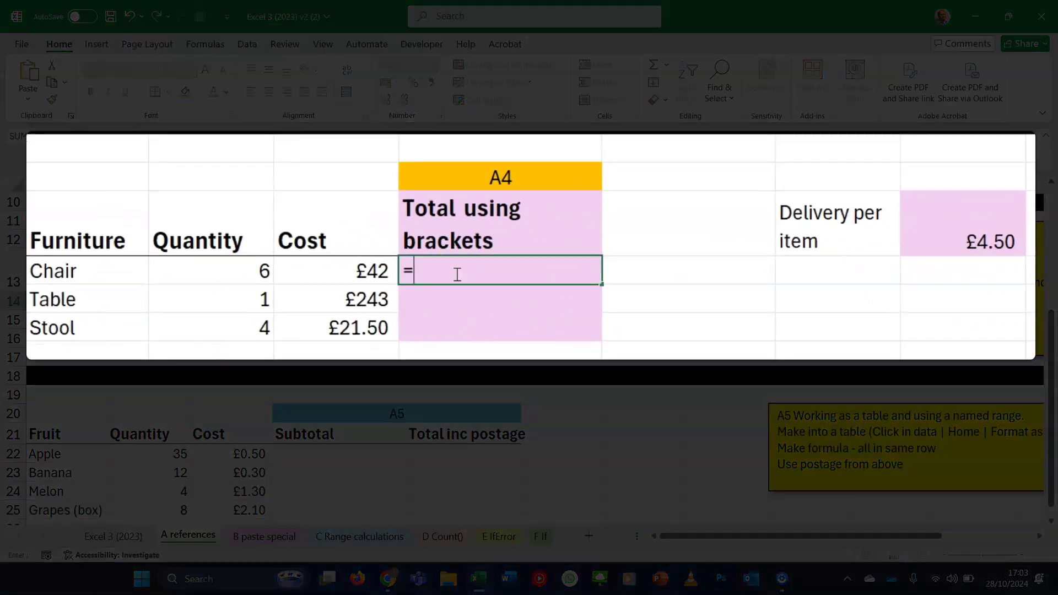
{"action": "left_click", "coordinate": [222, 269]}
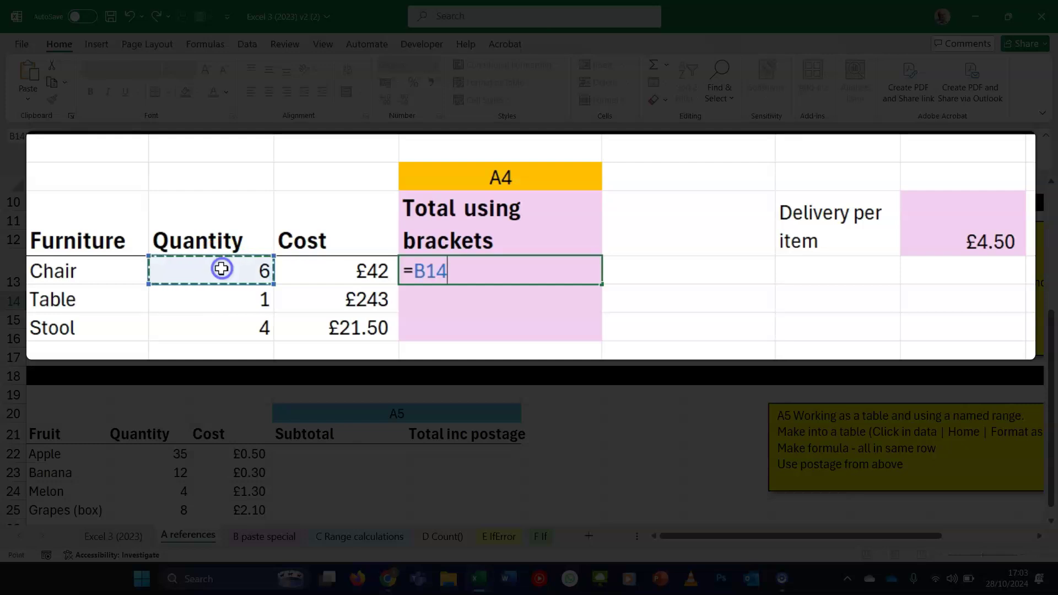
{"action": "type", "text": "*"}
{"action": "left_click", "coordinate": [314, 271]}
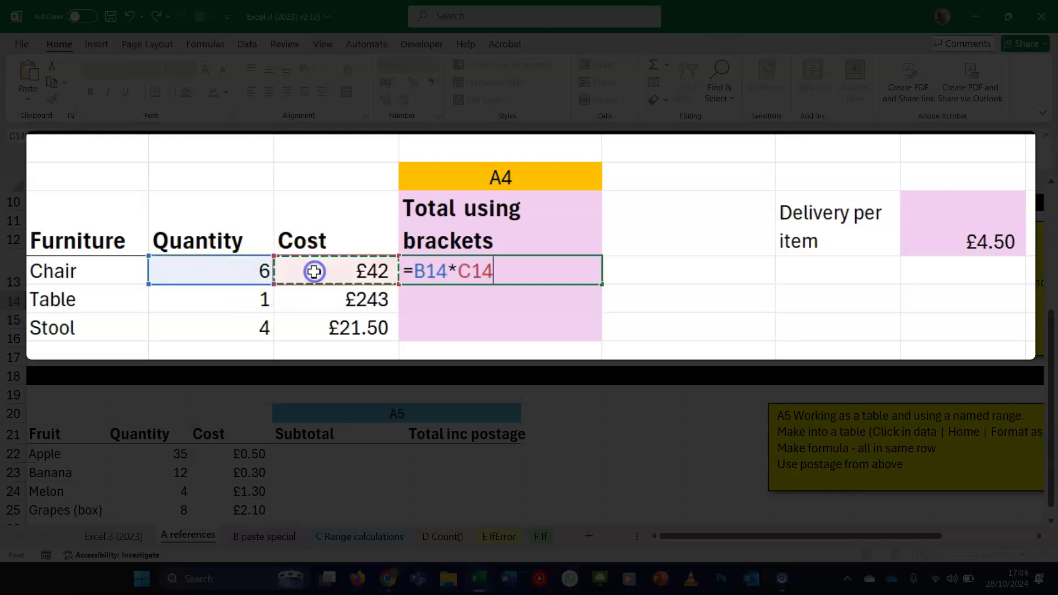
{"action": "type", "text": "+"}
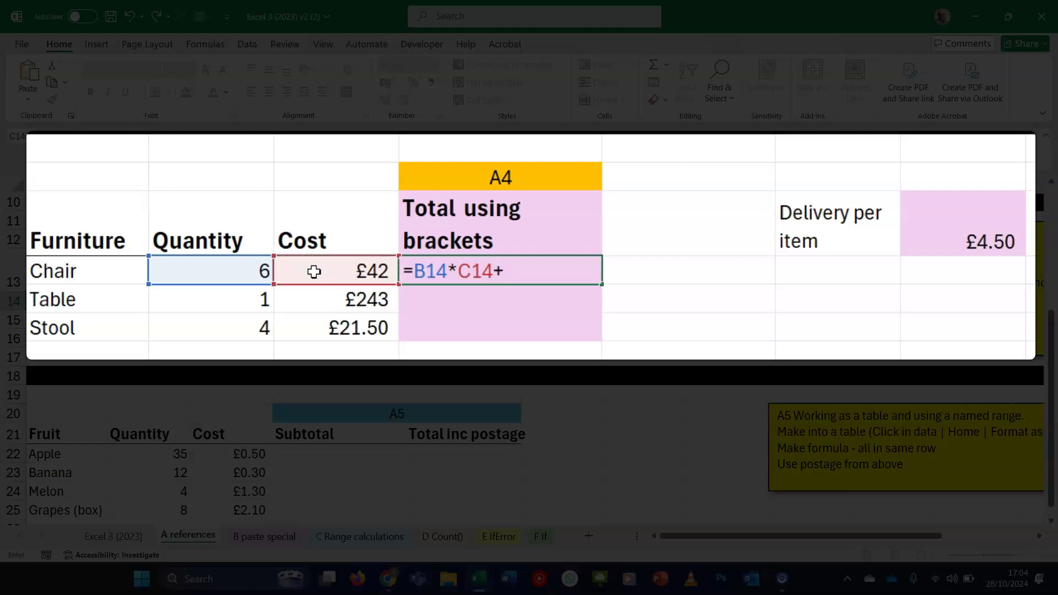
{"action": "left_click", "coordinate": [970, 242]}
{"action": "left_click", "coordinate": [970, 242]}
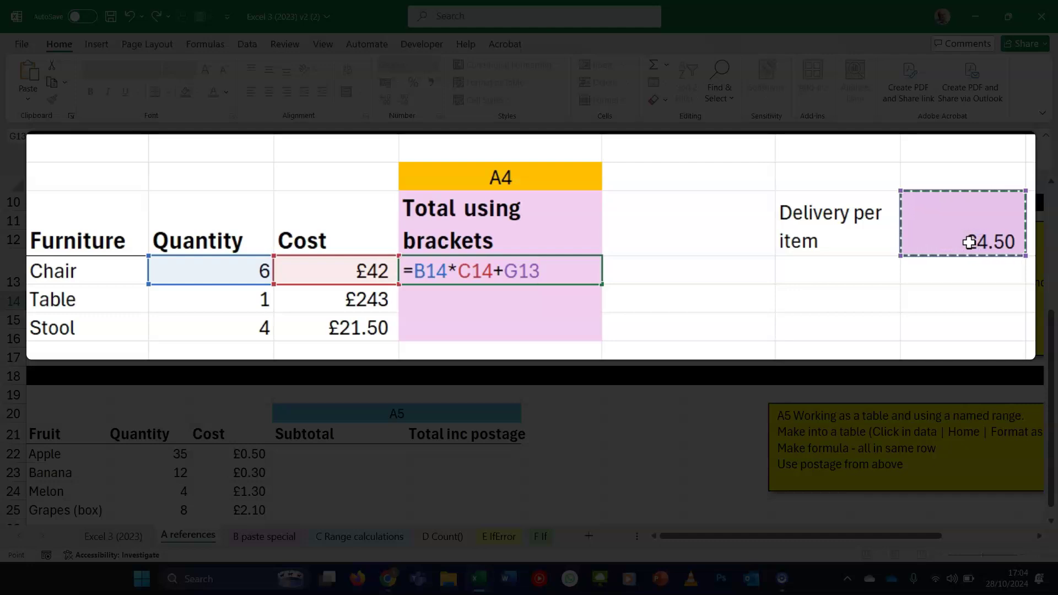
{"action": "key", "text": "Return"}
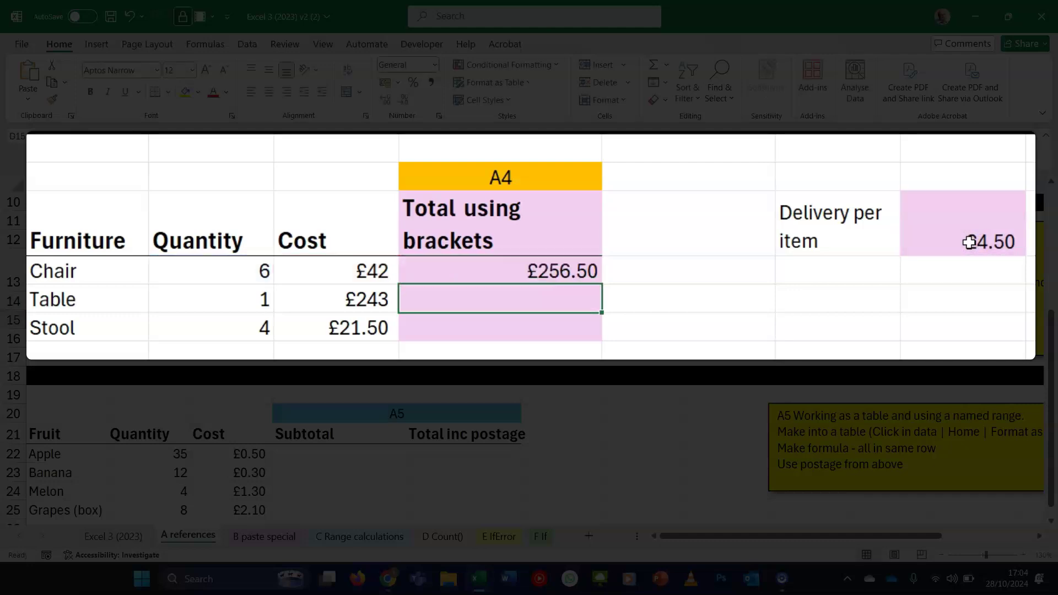
Step: Add brackets to the Chair total formula in D14 so it reads =B14*(C14+G13)
{"action": "left_click", "coordinate": [567, 271]}
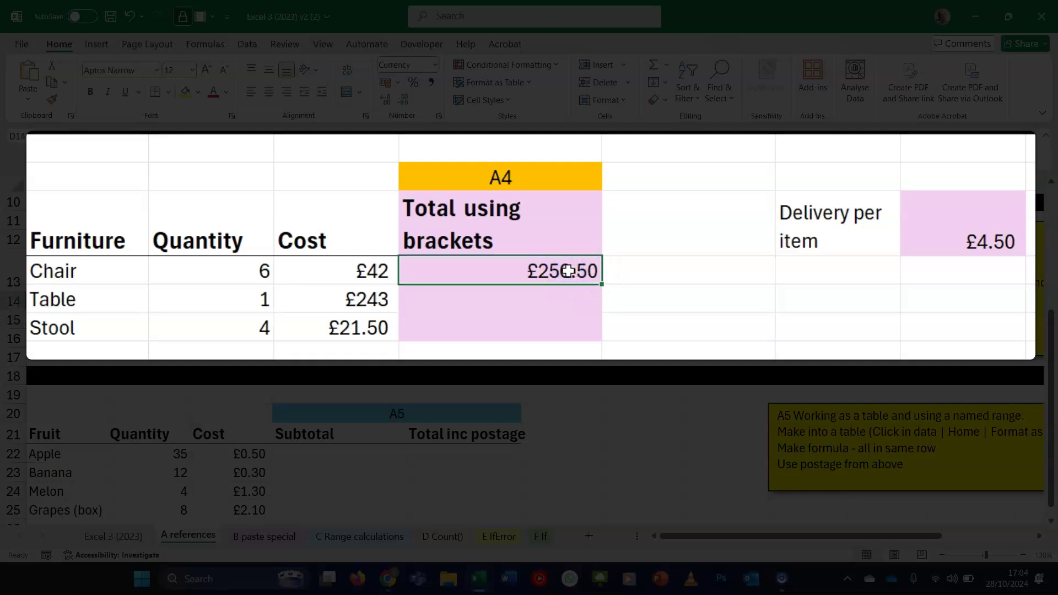
{"action": "double_click", "coordinate": [568, 271]}
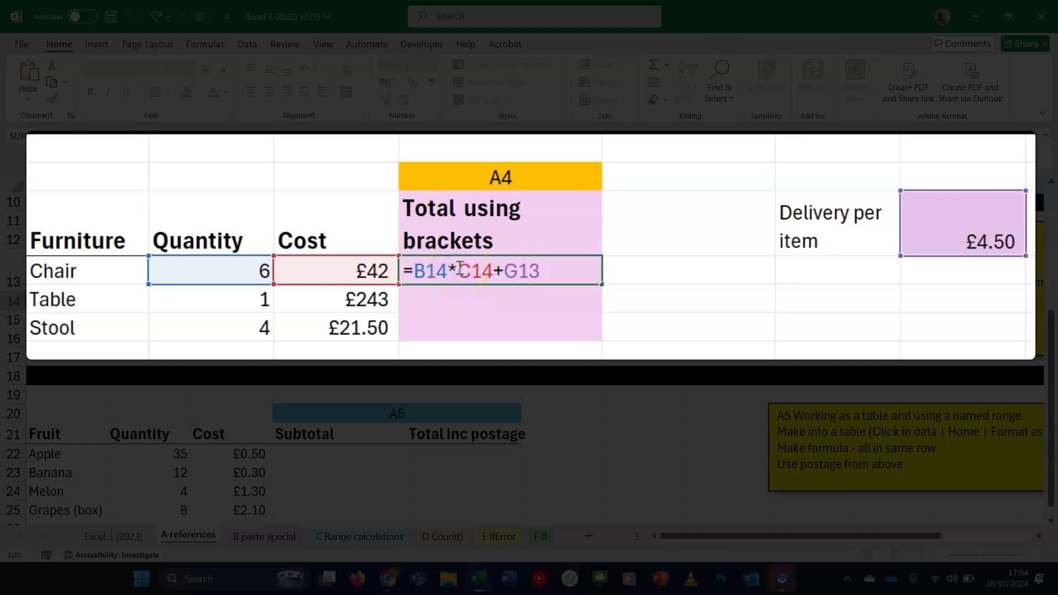
{"action": "type", "text": "("}
{"action": "left_click", "coordinate": [557, 274]}
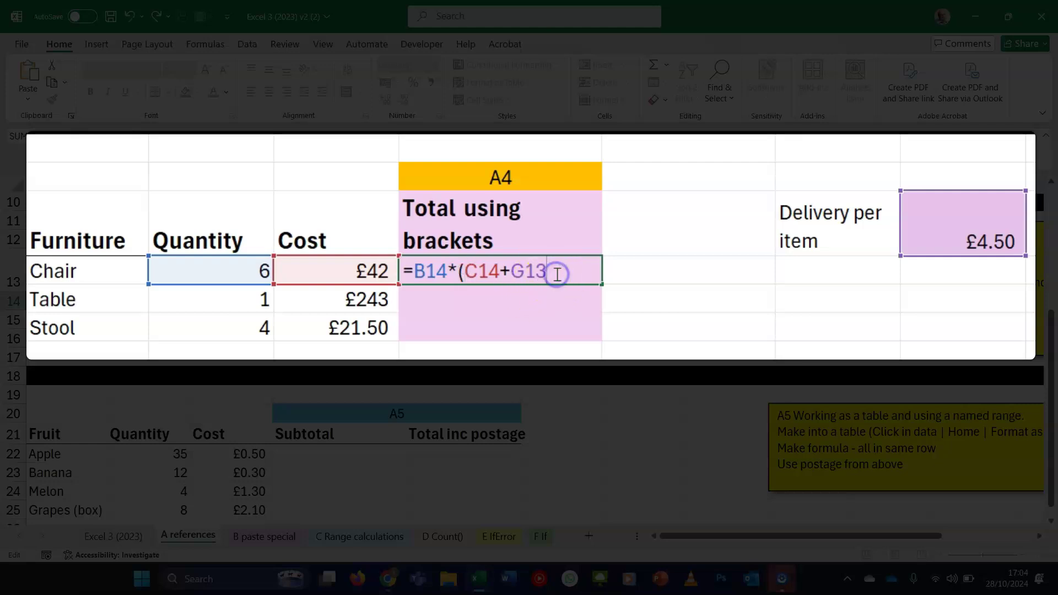
{"action": "type", "text": ")"}
{"action": "key", "text": "Return"}
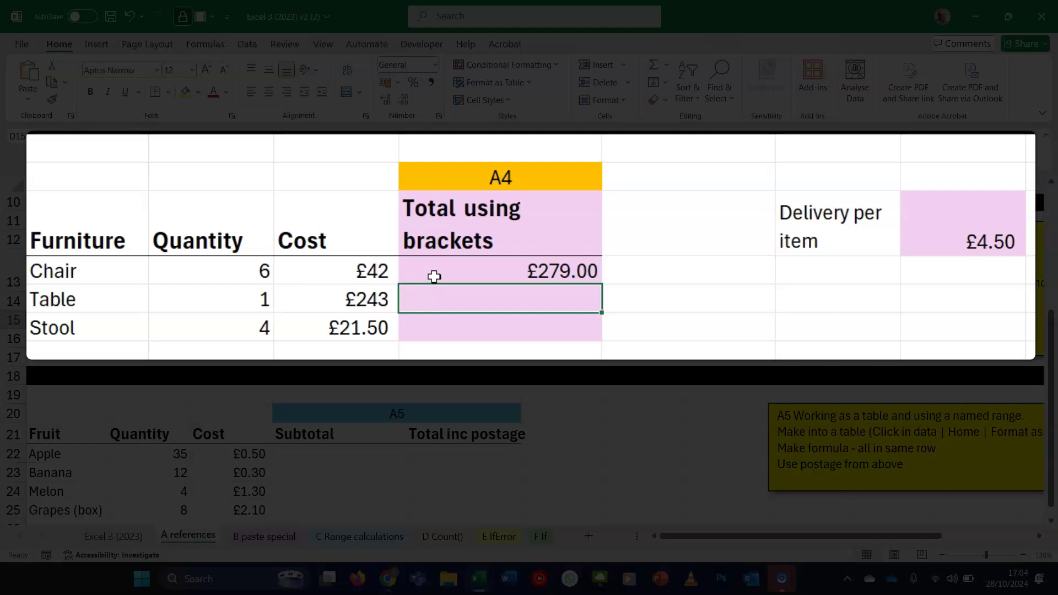
{"action": "left_click", "coordinate": [434, 277]}
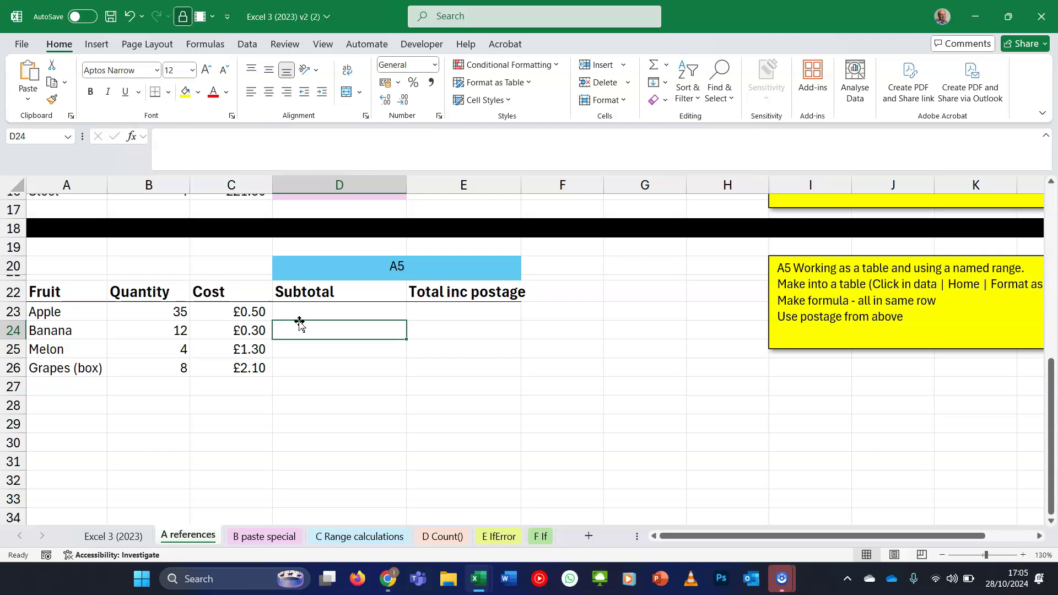
Step: Format the A5 fruit data in A22:E26 as a table with headers, using a blue medium table style
{"action": "left_click", "coordinate": [223, 312]}
{"action": "key", "text": "Right"}
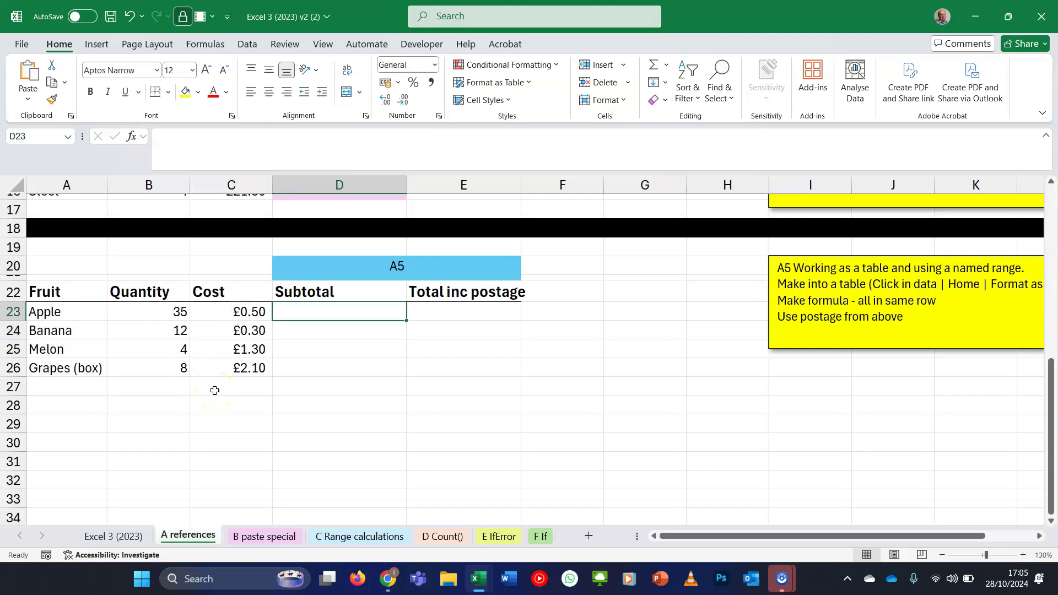
{"action": "left_click", "coordinate": [168, 314]}
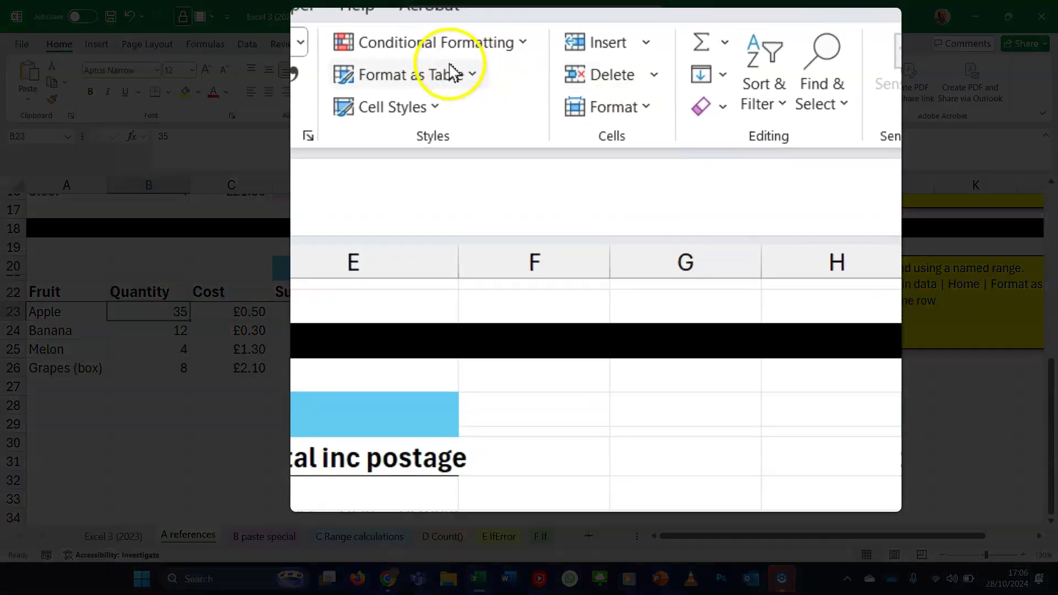
{"action": "left_click", "coordinate": [509, 82]}
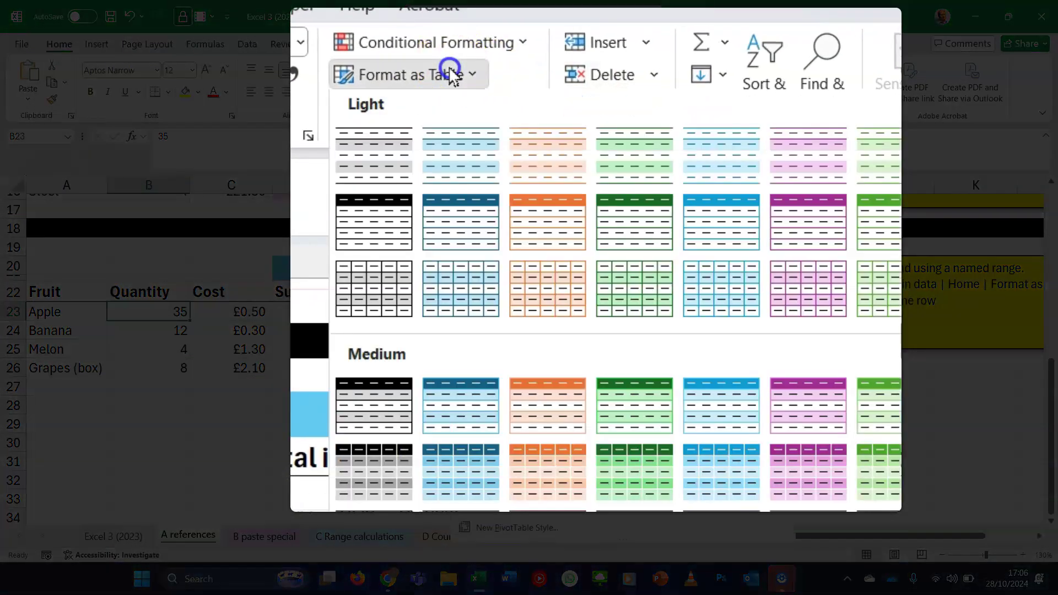
{"action": "left_click", "coordinate": [484, 407]}
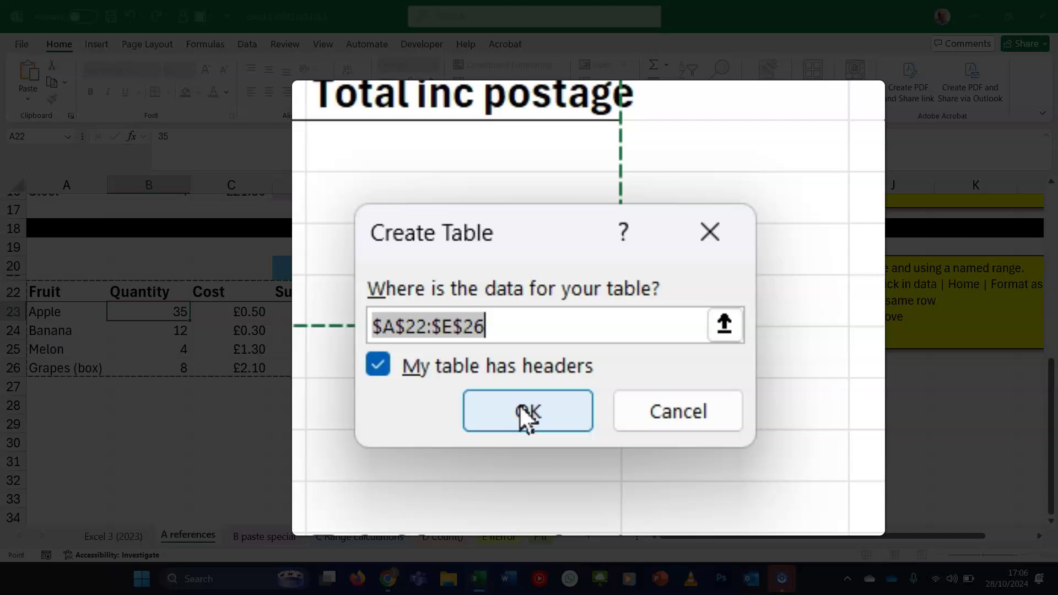
{"action": "left_click", "coordinate": [520, 407]}
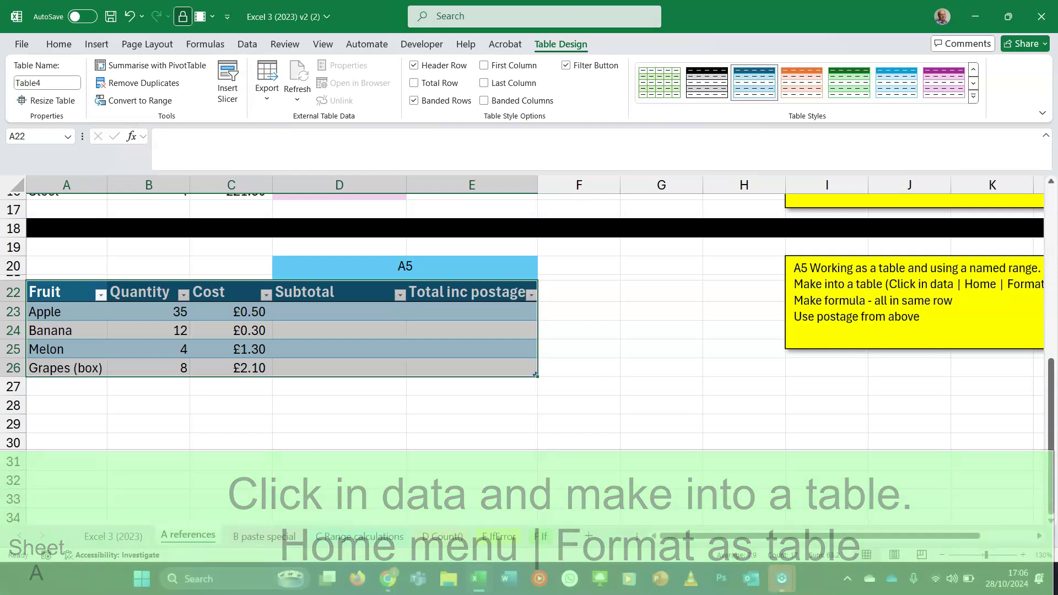
{"action": "left_click", "coordinate": [302, 311]}
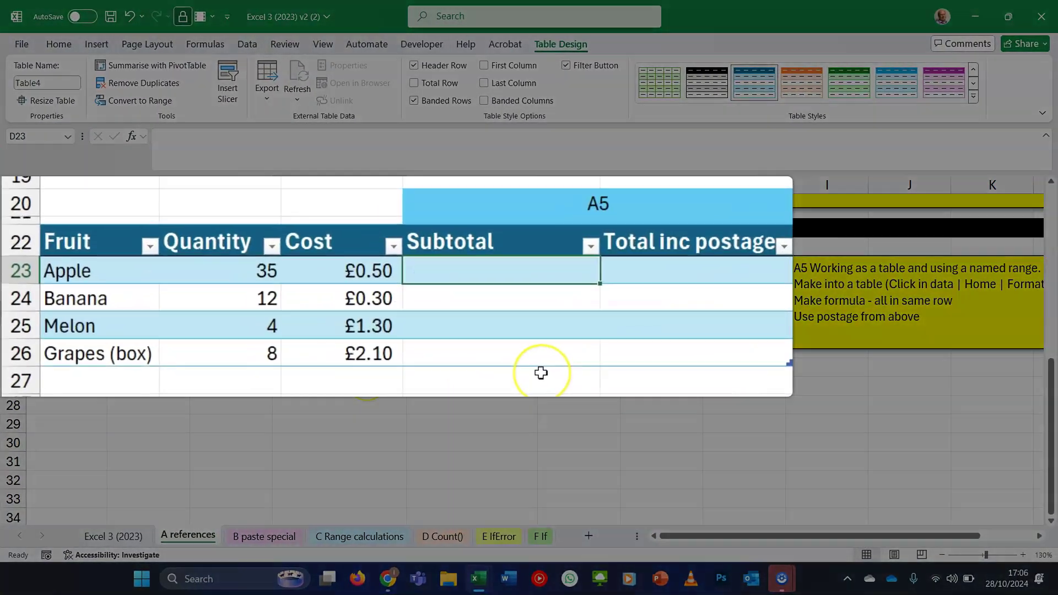
{"action": "type", "text": "="}
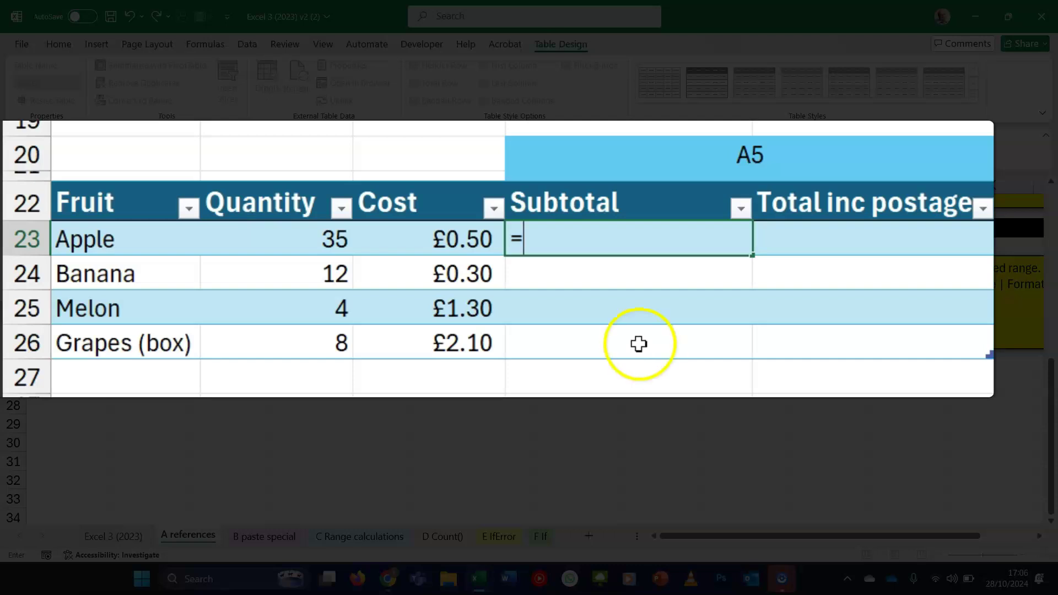
{"action": "left_click", "coordinate": [314, 243]}
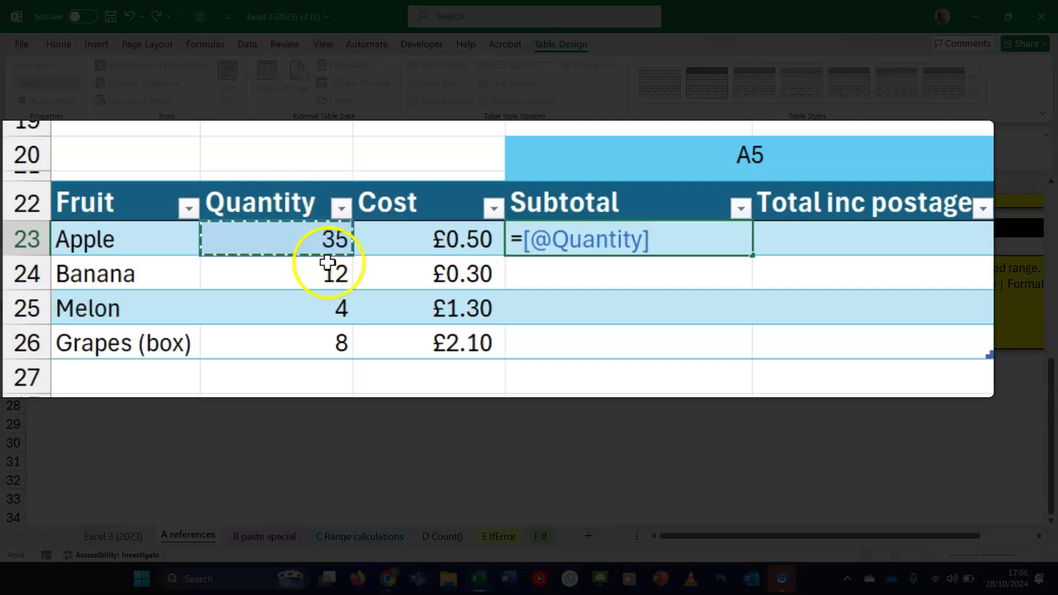
{"action": "type", "text": "*"}
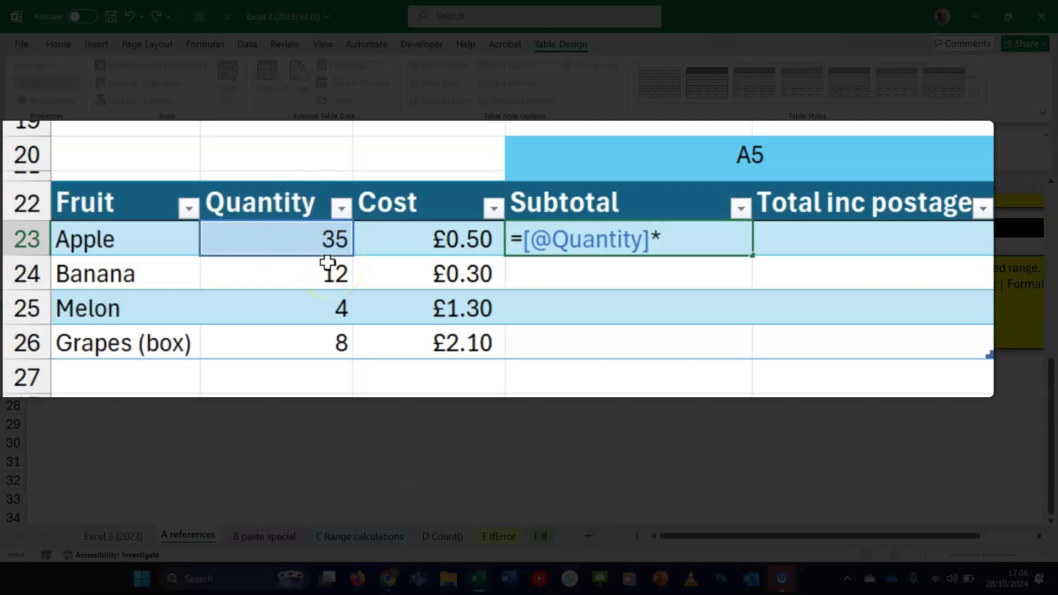
{"action": "left_click", "coordinate": [415, 245]}
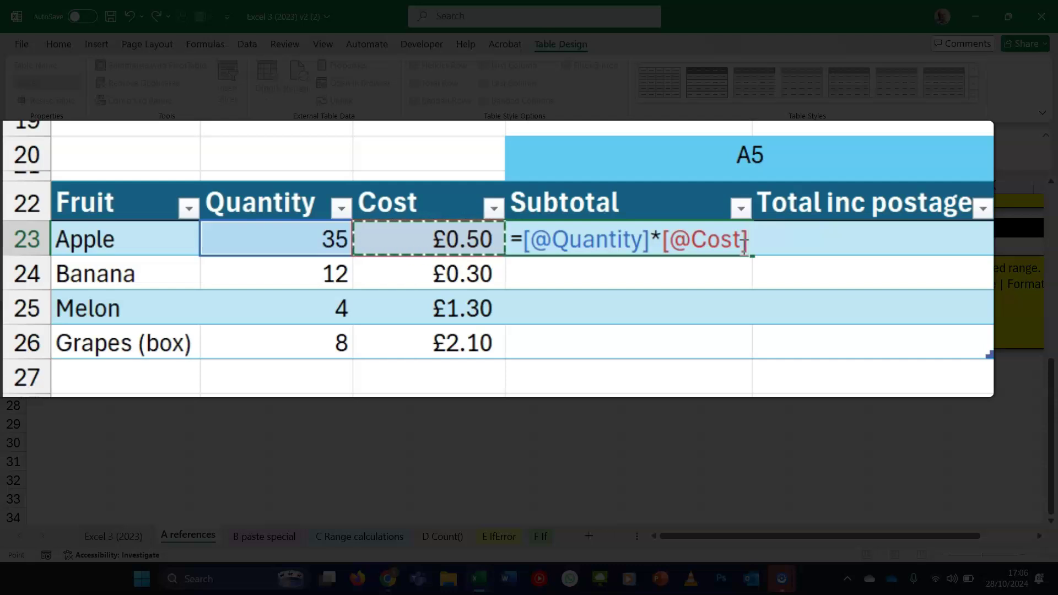
{"action": "key", "text": "Return"}
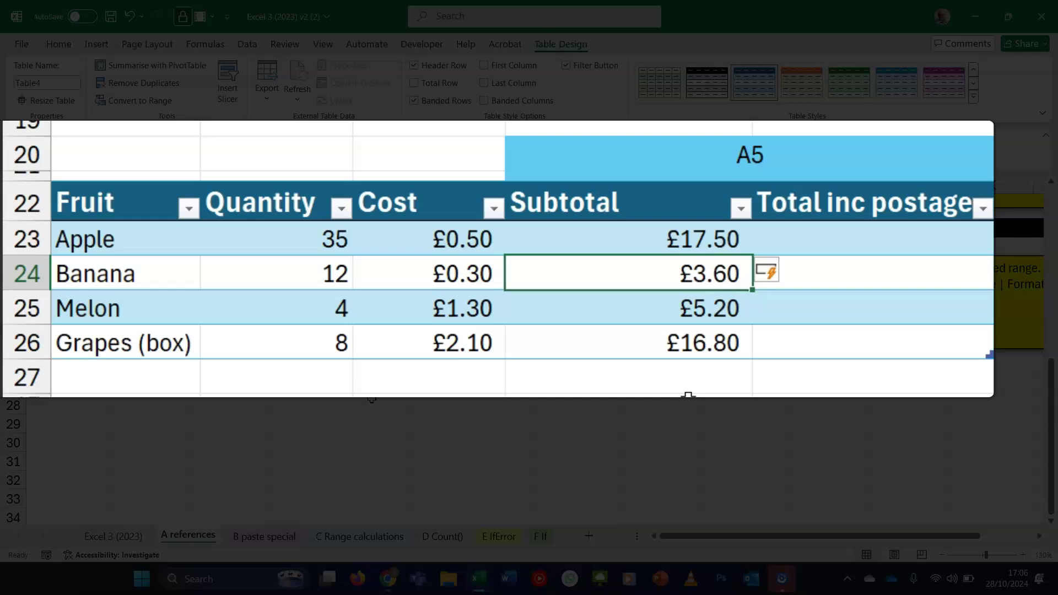
Step: Examine the column references in the Banana and Melon subtotal formulas in D24 and D25, leaving them unedited
{"action": "left_click", "coordinate": [689, 263]}
{"action": "double_click", "coordinate": [688, 262]}
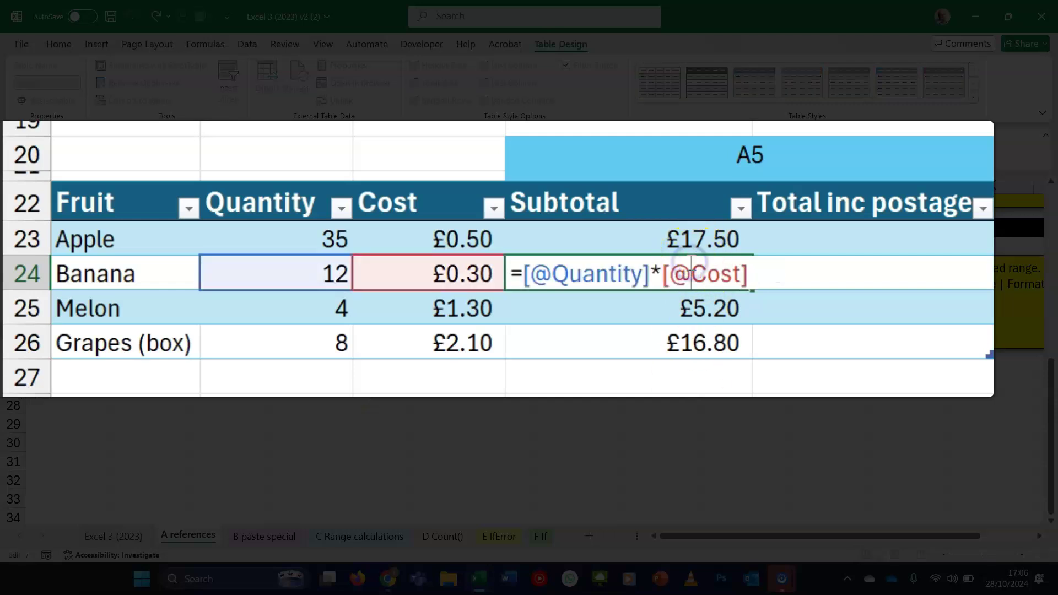
{"action": "key", "text": "Escape"}
{"action": "double_click", "coordinate": [687, 305]}
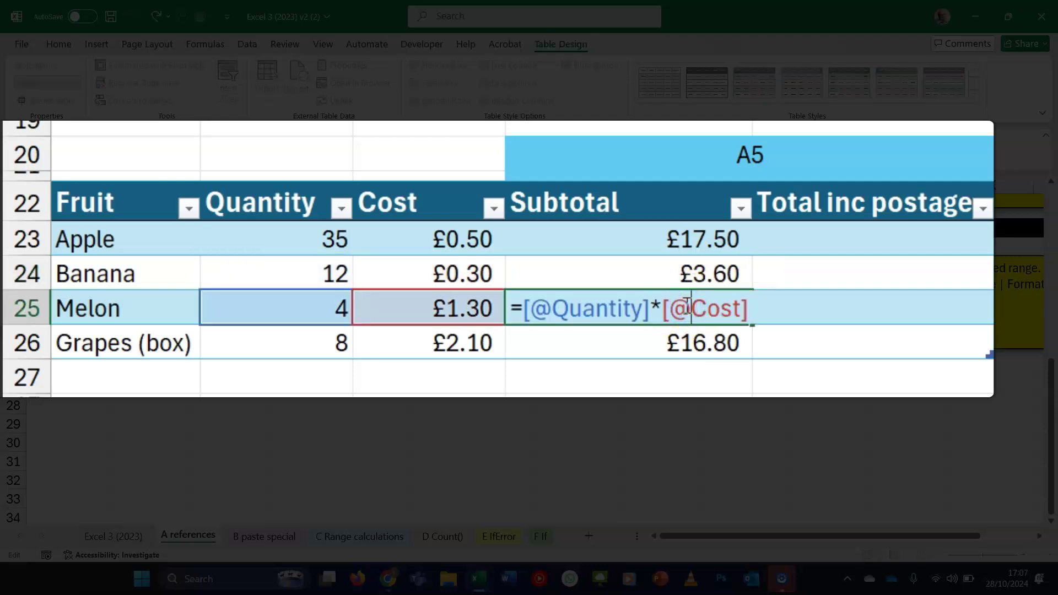
{"action": "key", "text": "Escape"}
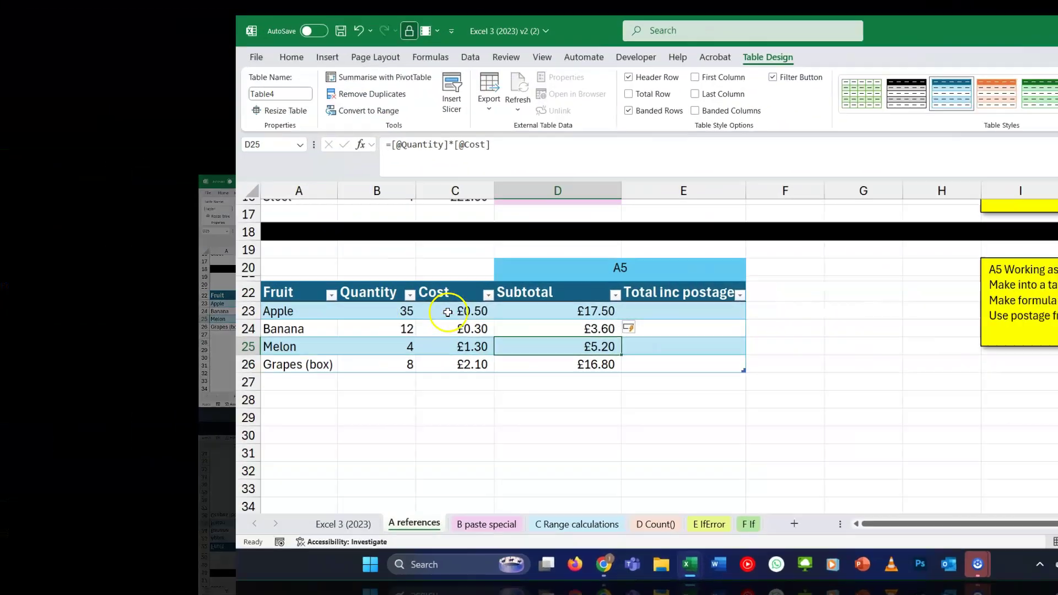
{"action": "left_click", "coordinate": [447, 312]}
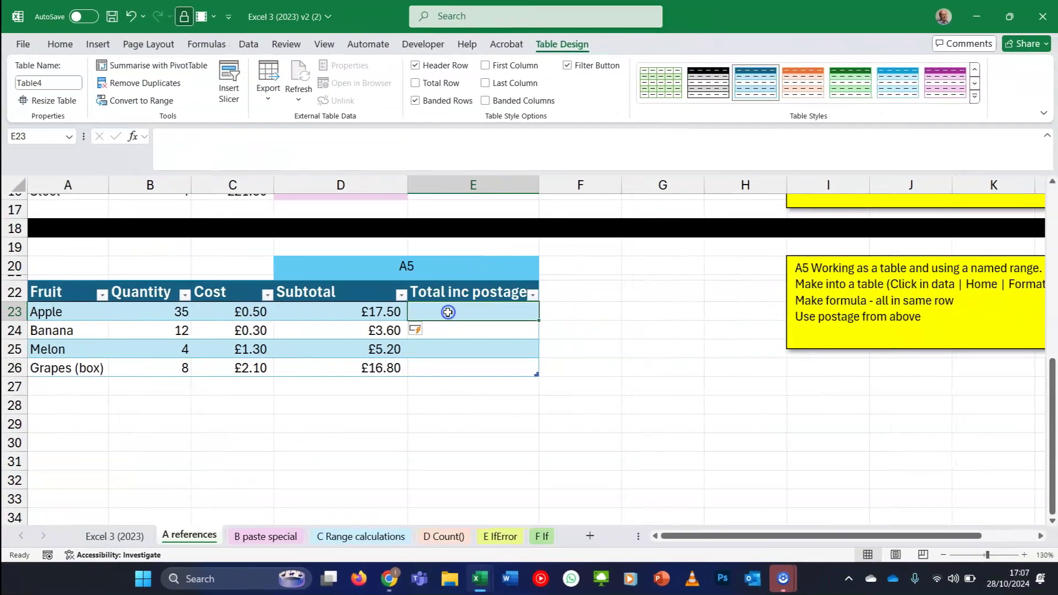
{"action": "scroll", "coordinate": [447, 312], "scroll_direction": "up", "scroll_amount": 5}
{"action": "scroll", "coordinate": [447, 312], "scroll_direction": "down", "scroll_amount": 5}
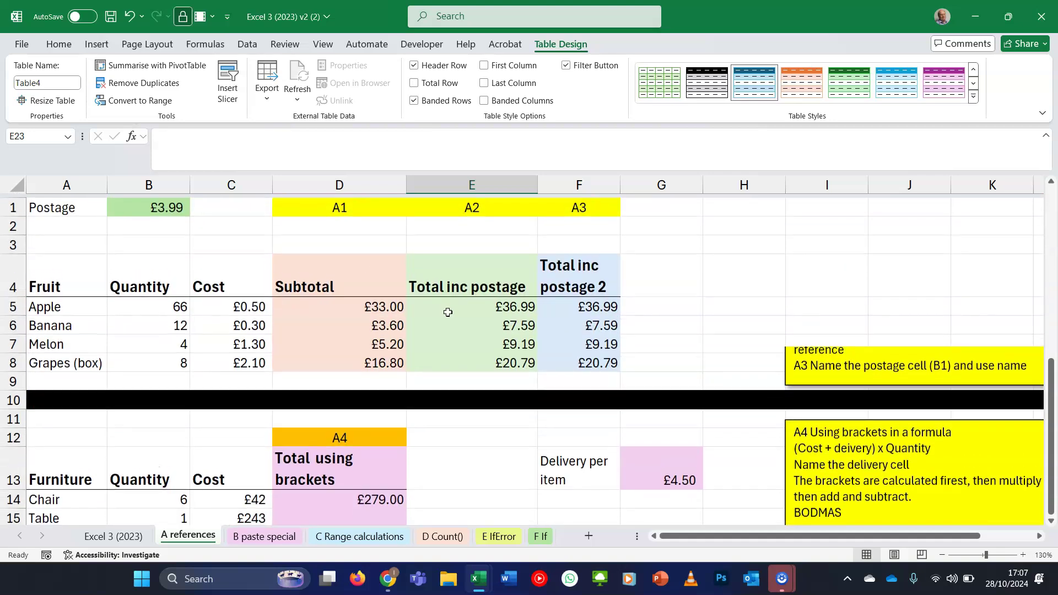
{"action": "left_click", "coordinate": [449, 332]}
{"action": "type", "text": "="}
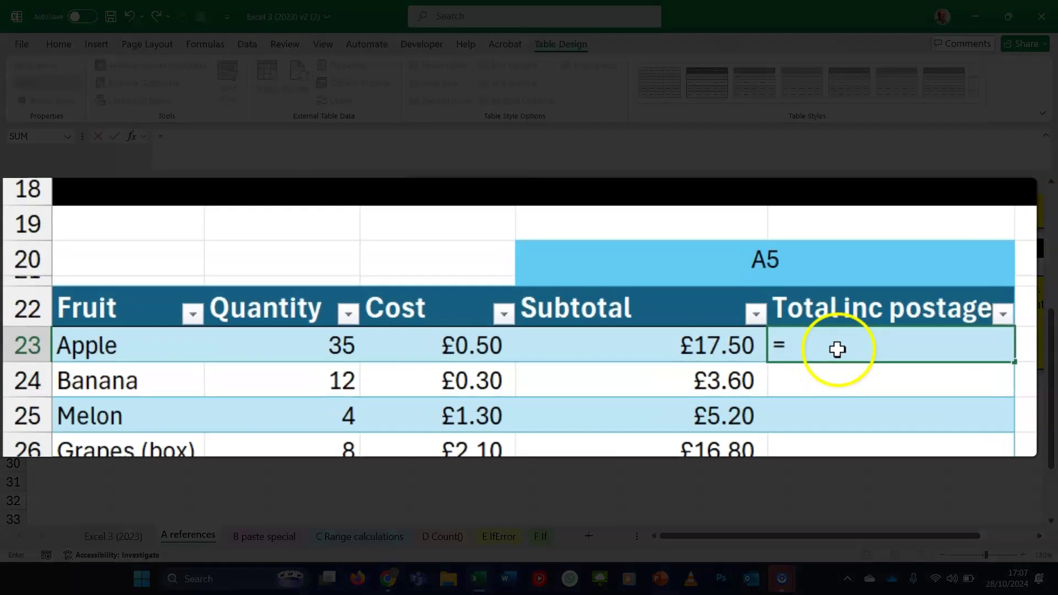
{"action": "left_click", "coordinate": [708, 346]}
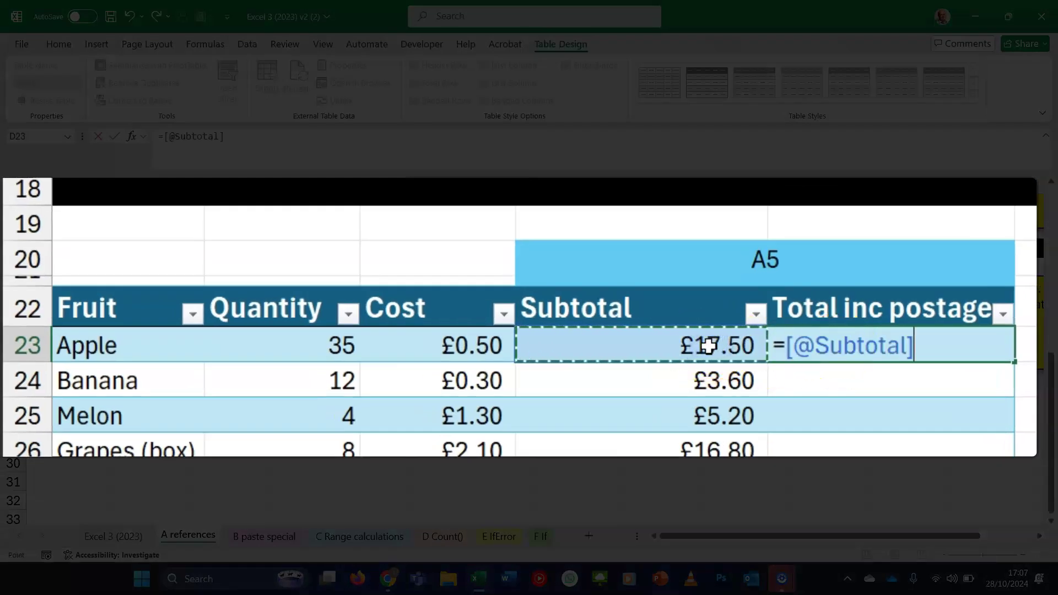
{"action": "type", "text": "+"}
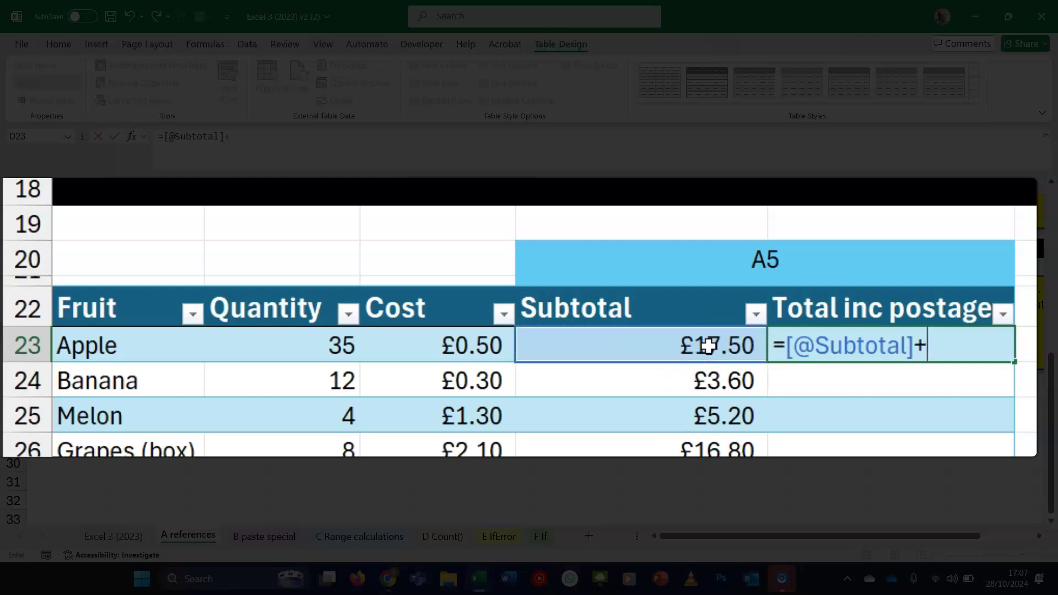
{"action": "type", "text": "pos"}
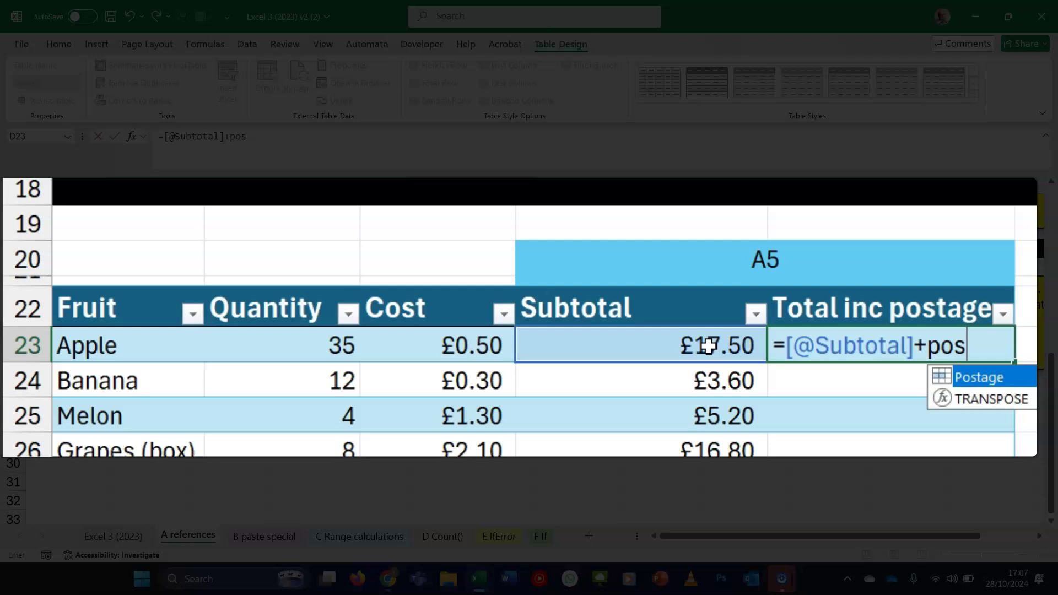
{"action": "key", "text": "Tab"}
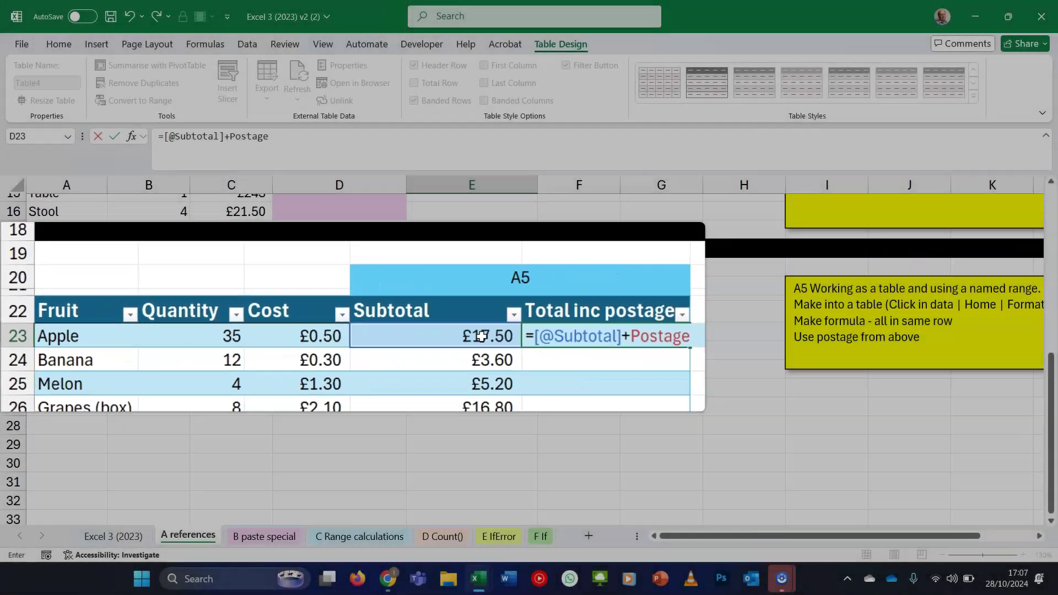
{"action": "key", "text": "Return"}
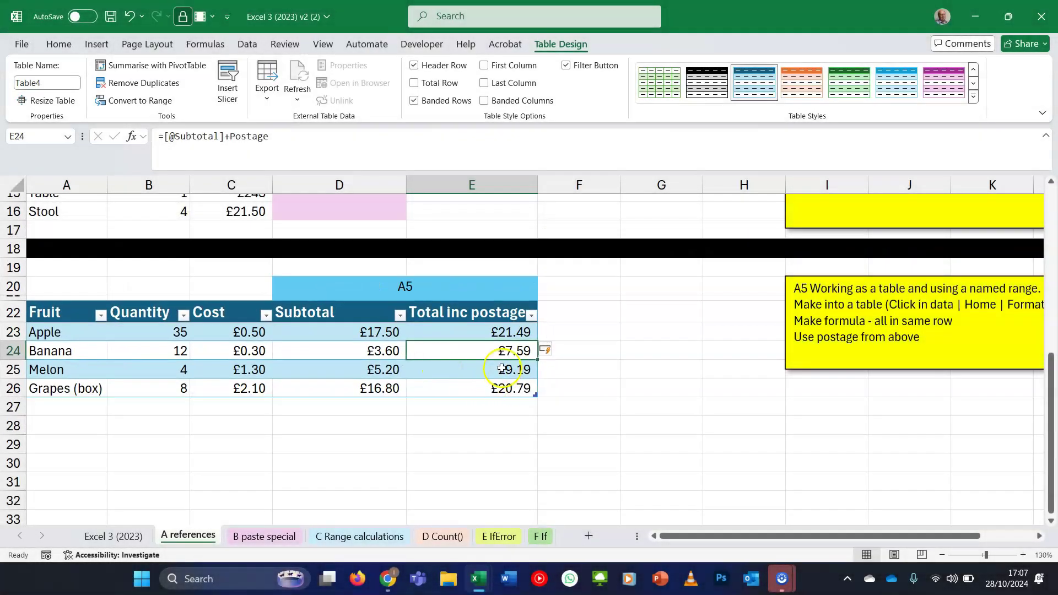
{"action": "left_click", "coordinate": [493, 391]}
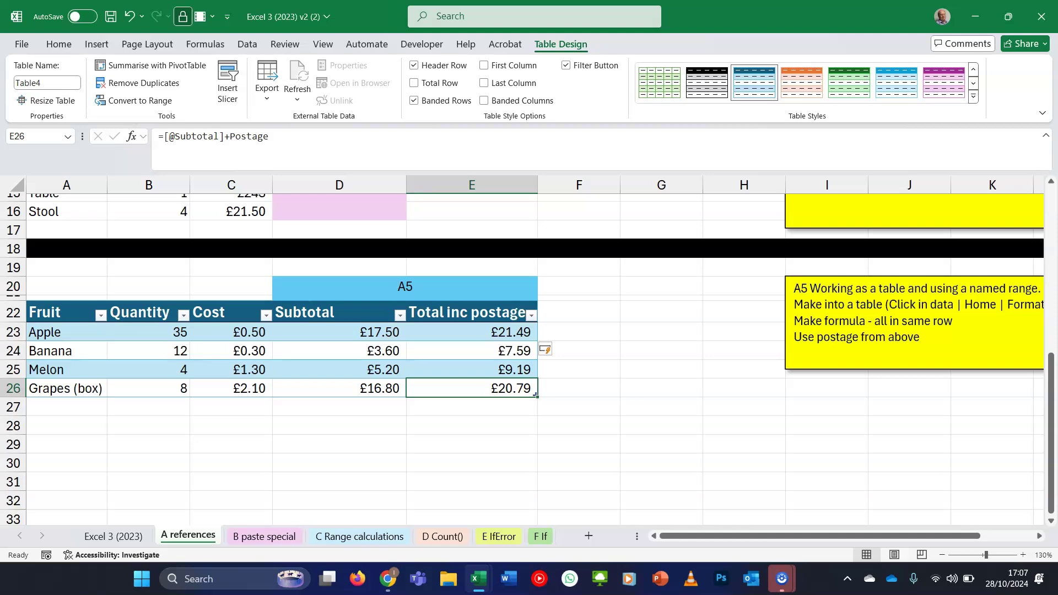
Step: Open the B paste special sheet and examine the multiplier in B3 and the Total formula in C3
{"action": "left_click", "coordinate": [266, 537]}
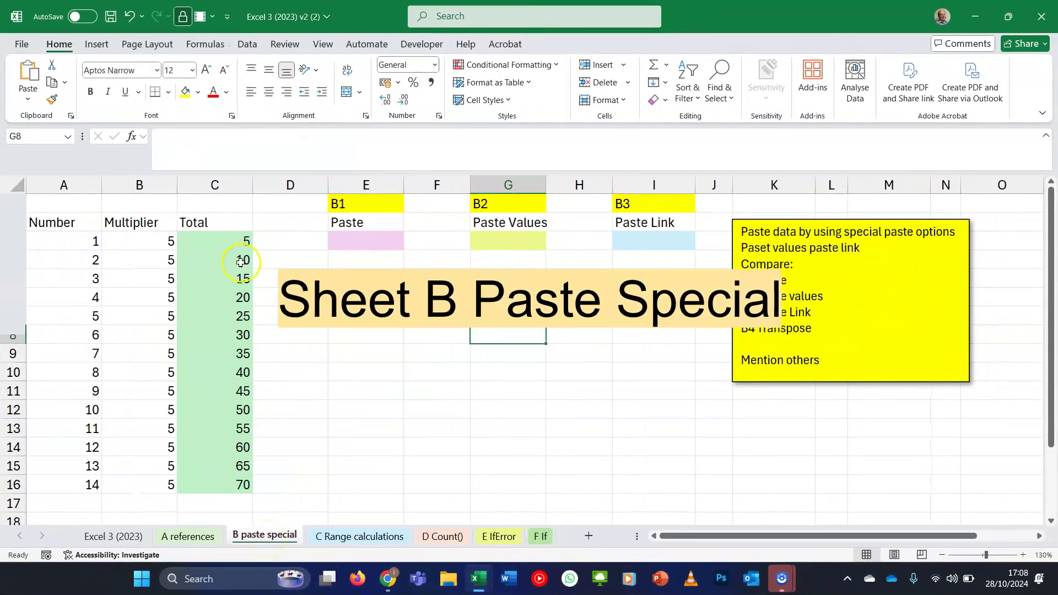
{"action": "left_click", "coordinate": [227, 242]}
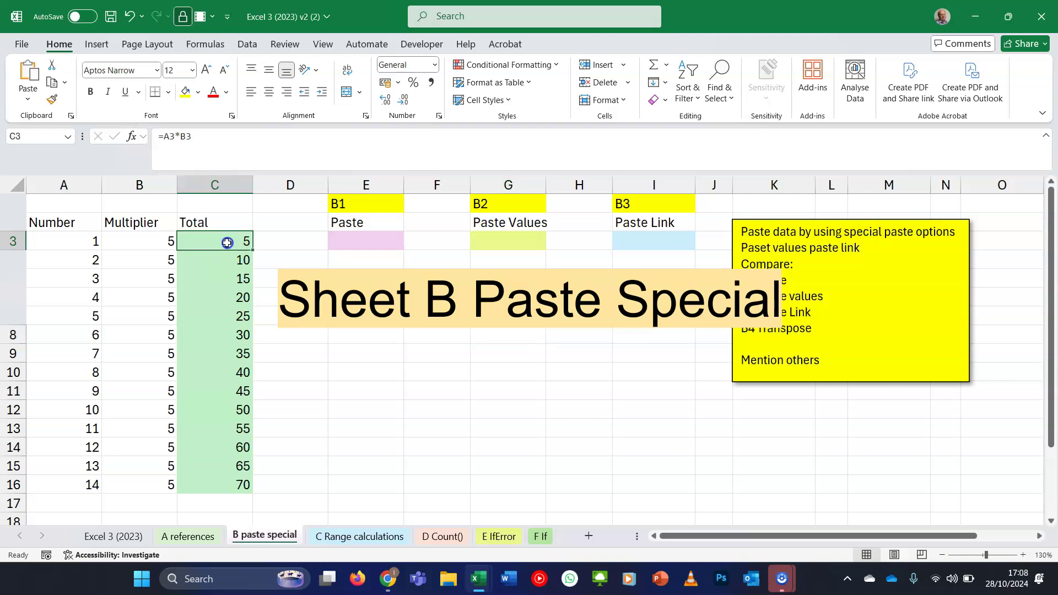
{"action": "left_click", "coordinate": [155, 242]}
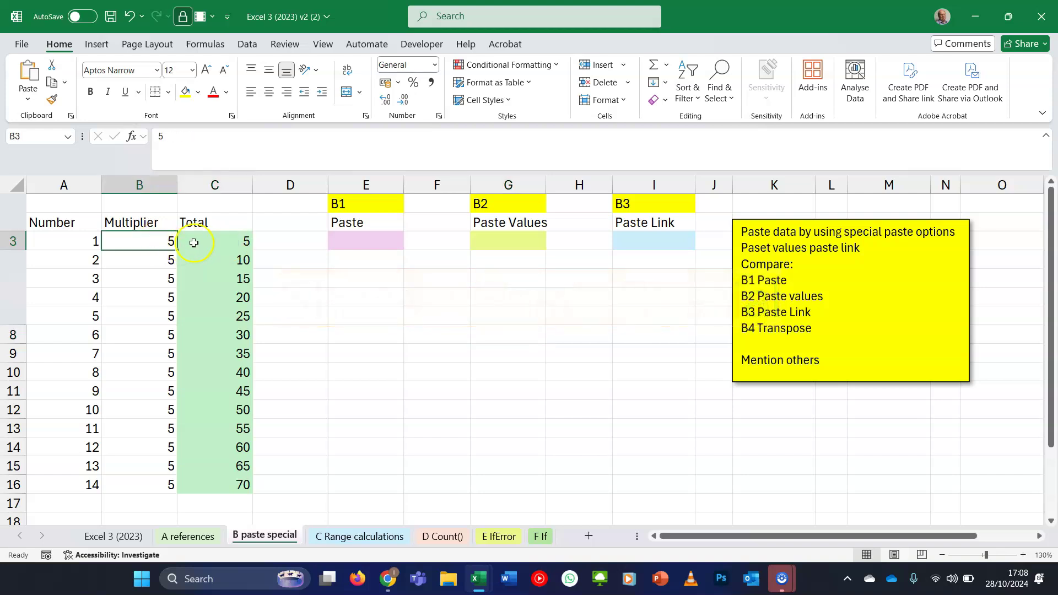
{"action": "left_click", "coordinate": [193, 243]}
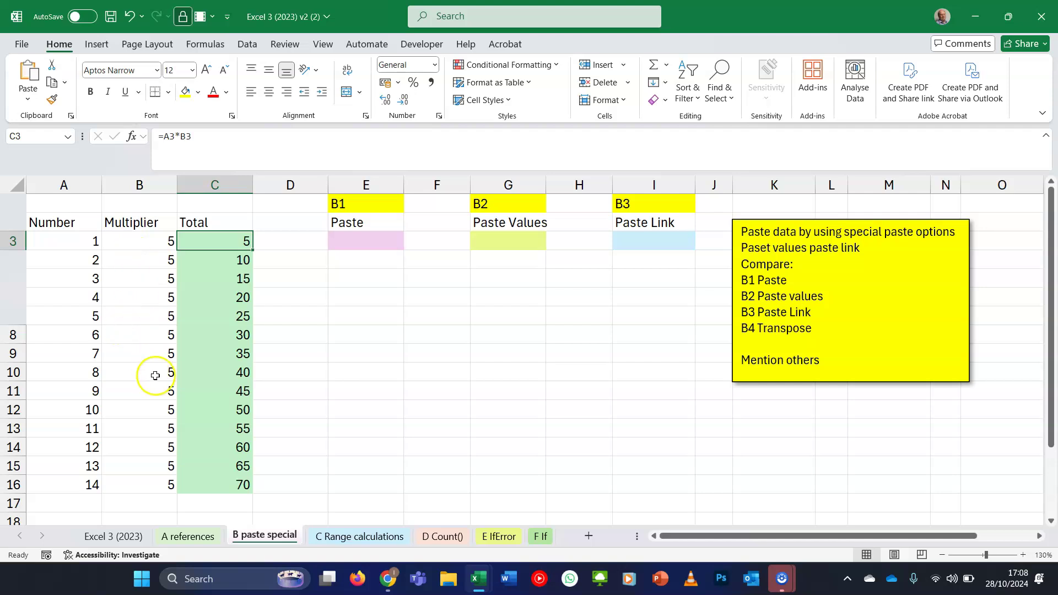
Step: Copy the totals in C3:C16 and paste them normally into the Paste column starting at E3
{"action": "left_click_drag", "start_coordinate": [217, 238], "coordinate": [212, 481]}
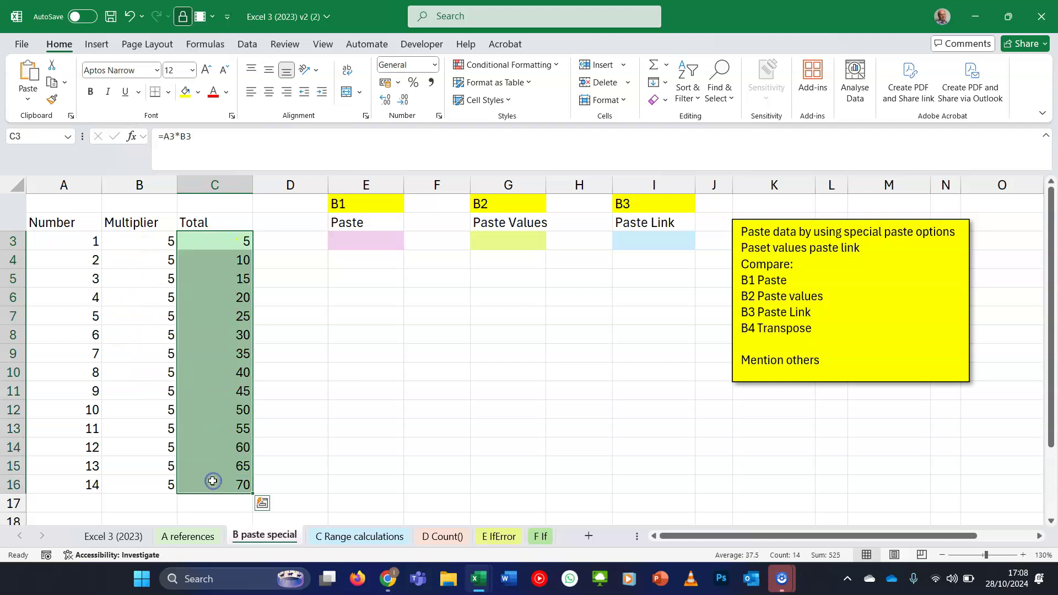
{"action": "key", "text": "ctrl+c"}
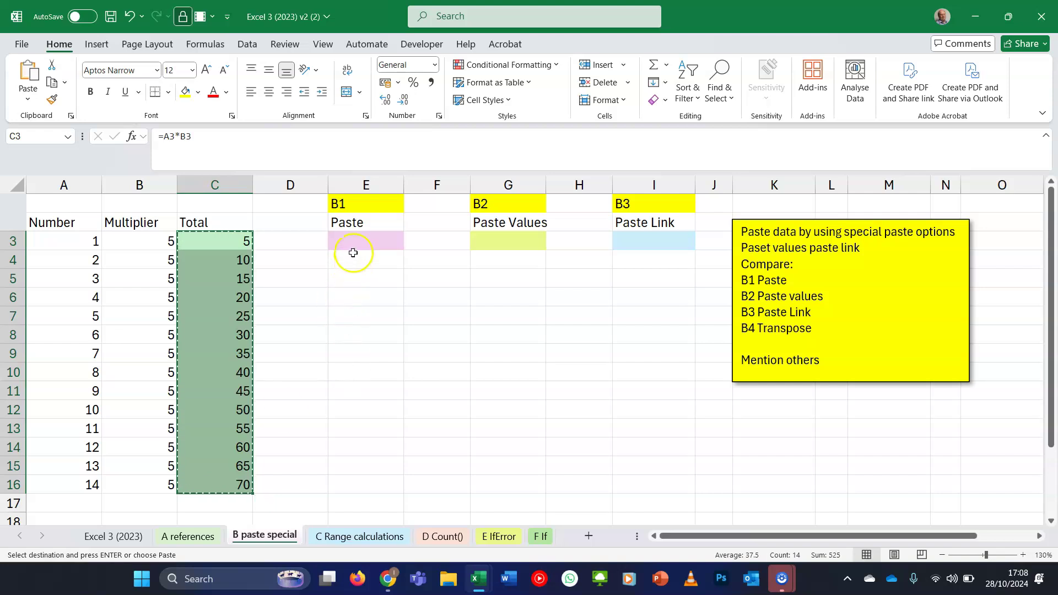
{"action": "left_click", "coordinate": [357, 244]}
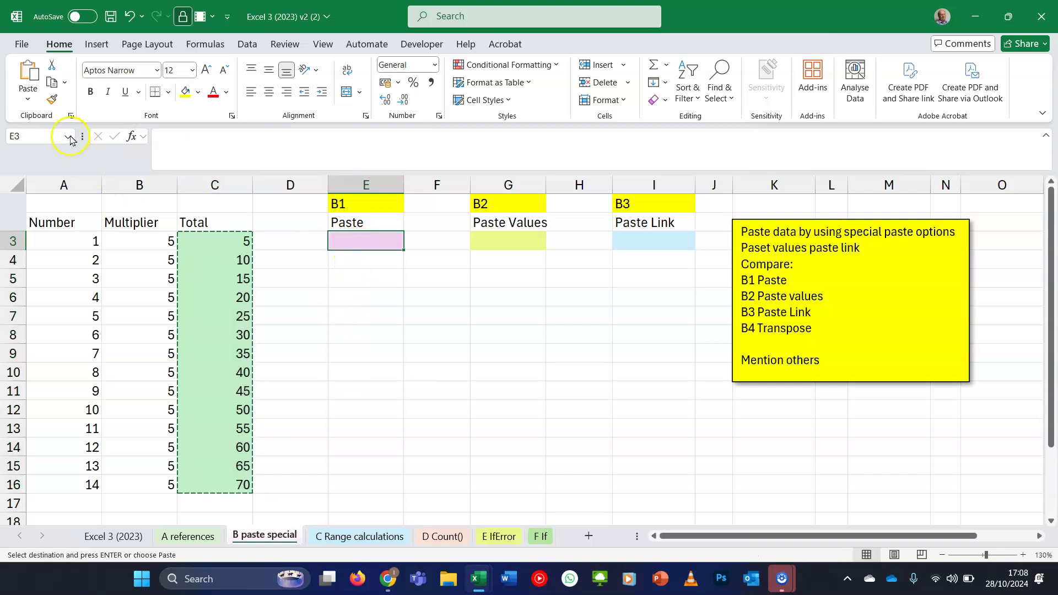
{"action": "left_click", "coordinate": [26, 57]}
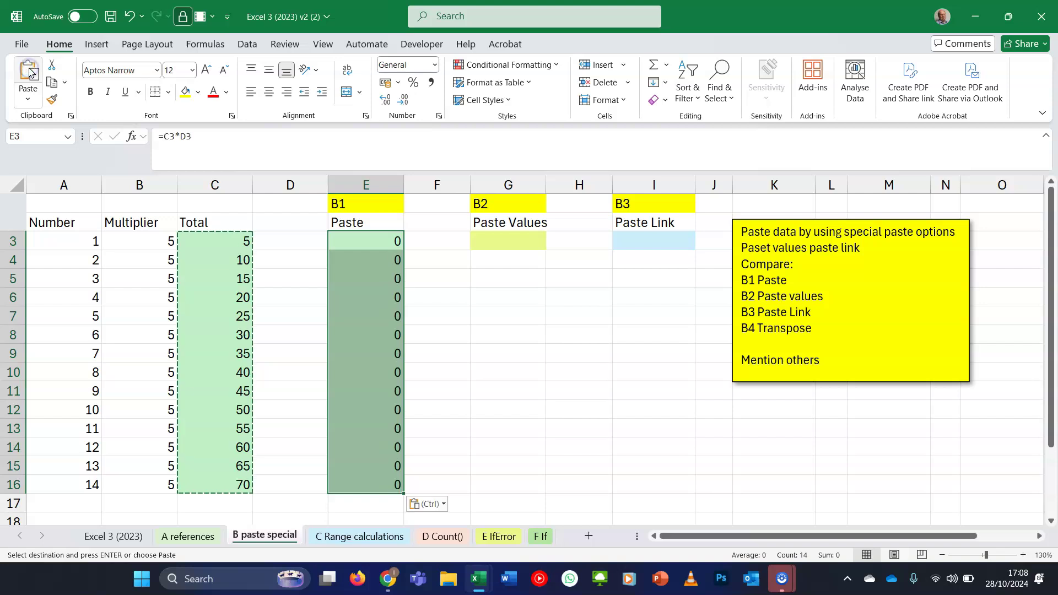
Step: Examine which cells the pasted formula in E3 refers to, keeping the formula as it is
{"action": "left_click", "coordinate": [375, 243]}
{"action": "double_click", "coordinate": [375, 243]}
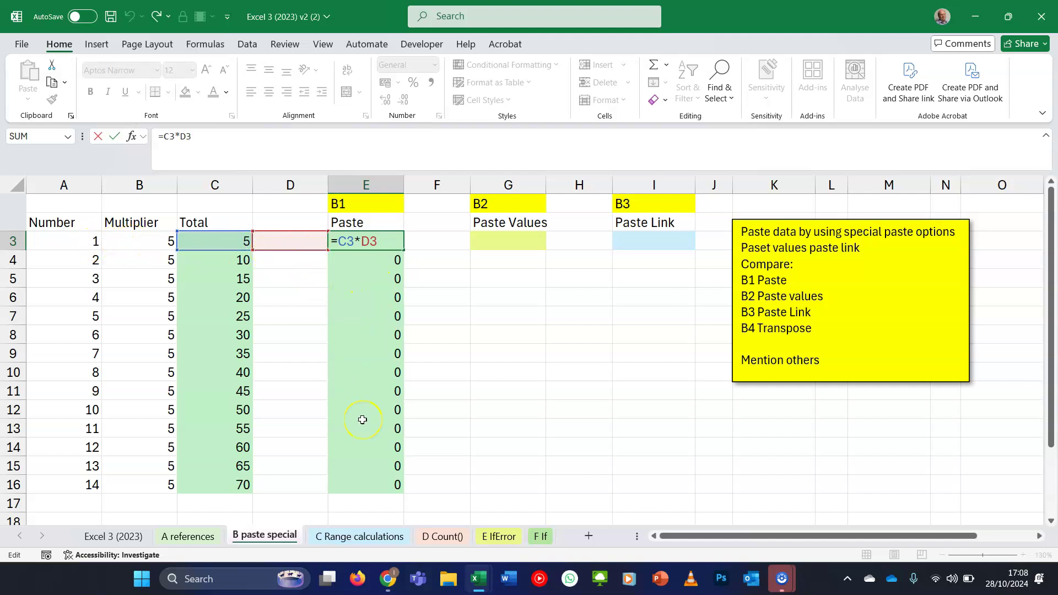
{"action": "key", "text": "ctrl+Return"}
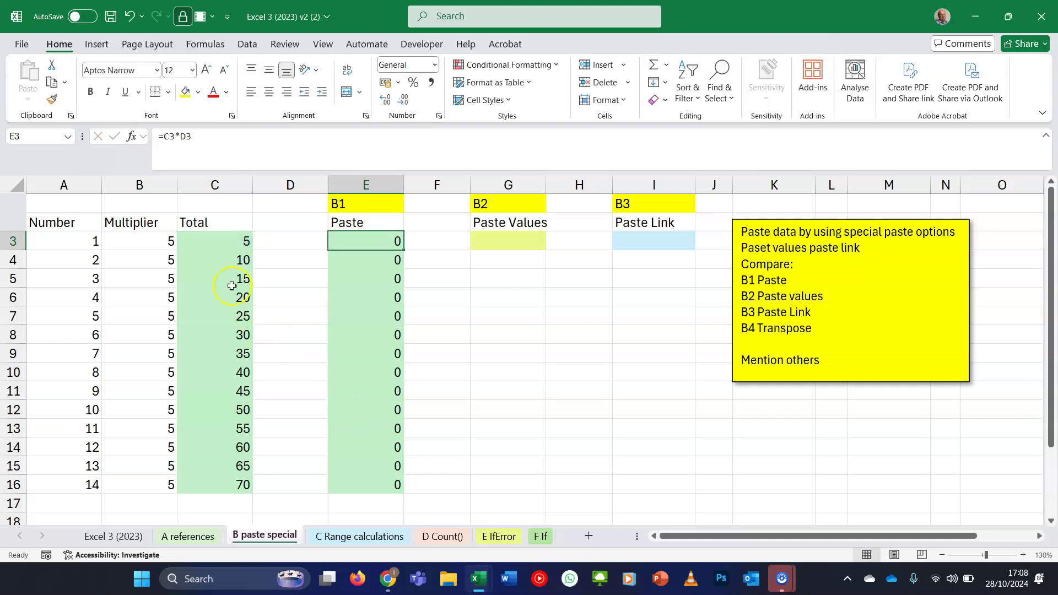
Step: Copy the totals in C3:C16 and paste only their values into the Paste Values column starting at G3
{"action": "left_click_drag", "start_coordinate": [224, 249], "coordinate": [222, 483]}
{"action": "key", "text": "ctrl+c"}
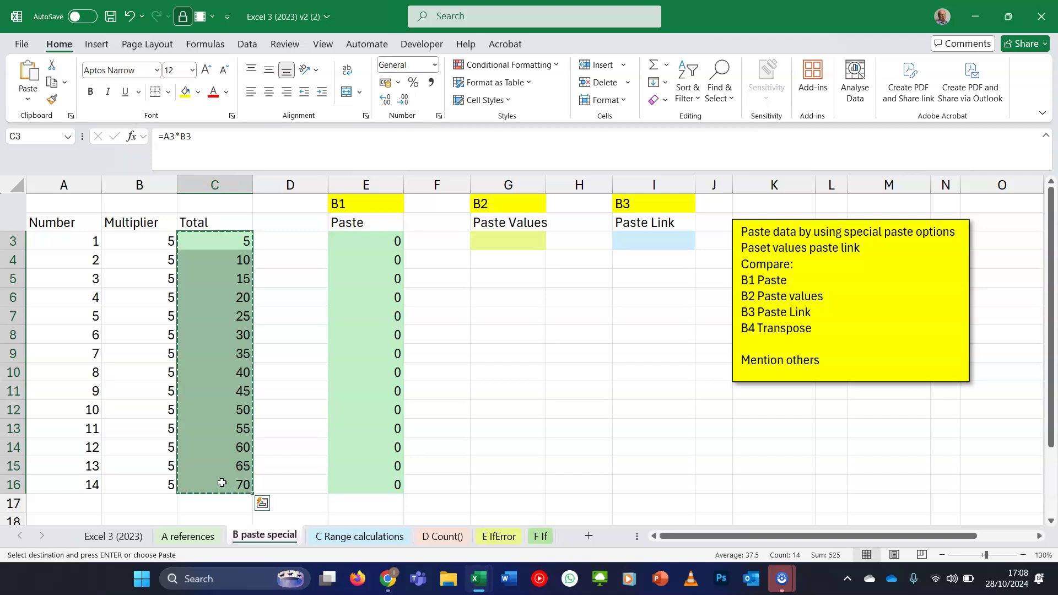
{"action": "left_click", "coordinate": [506, 238]}
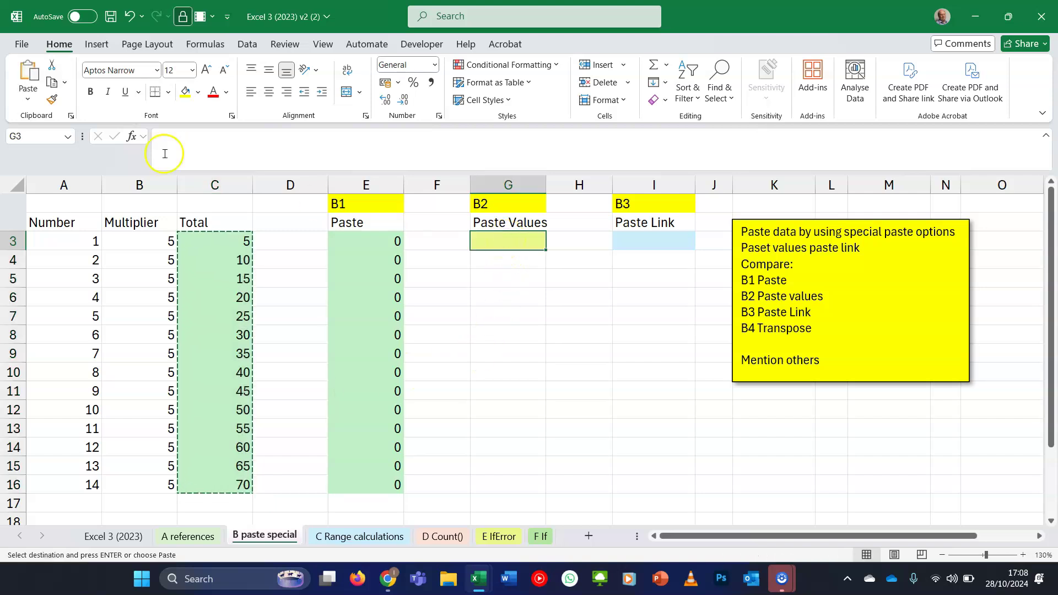
{"action": "left_click", "coordinate": [19, 107]}
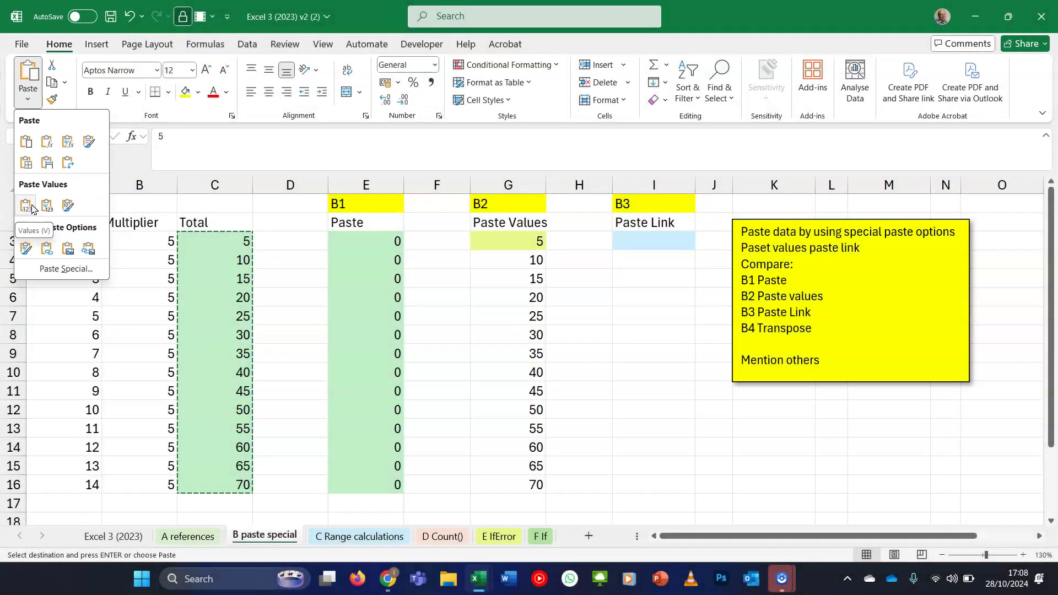
{"action": "left_click", "coordinate": [31, 207]}
Step: Check the contents of several pasted cells in the Paste Values column, including G4, G8 and G11
{"action": "left_click", "coordinate": [510, 391]}
{"action": "left_click", "coordinate": [504, 256]}
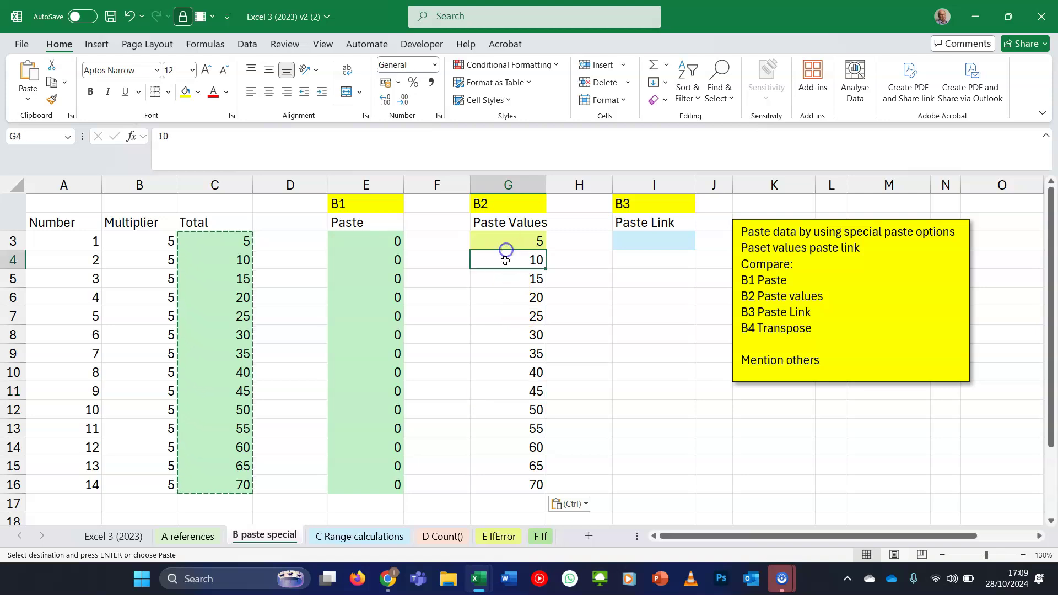
{"action": "left_click", "coordinate": [527, 320]}
{"action": "left_click", "coordinate": [523, 337]}
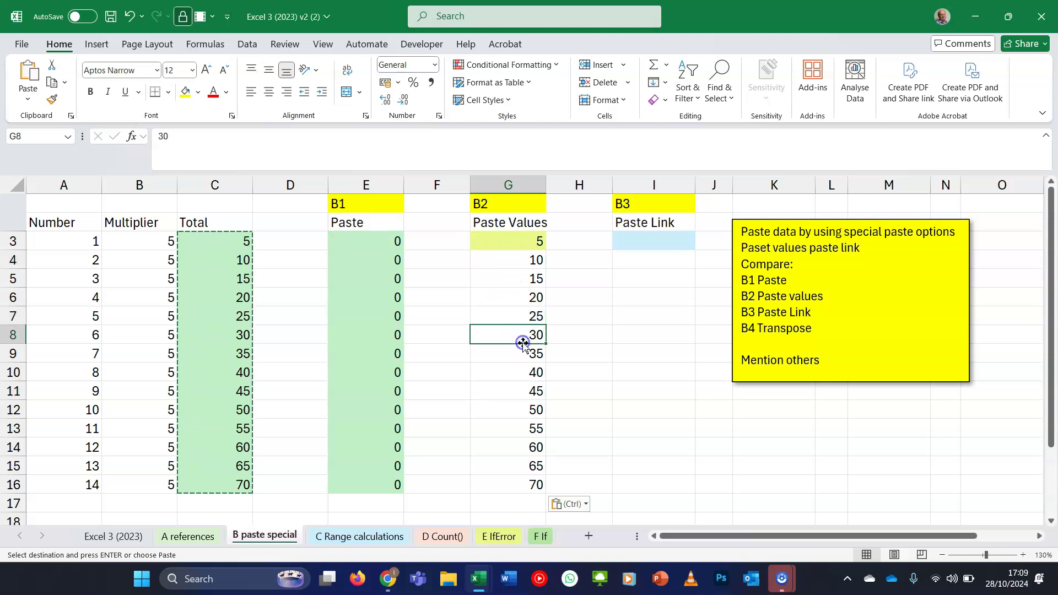
{"action": "left_click", "coordinate": [524, 390]}
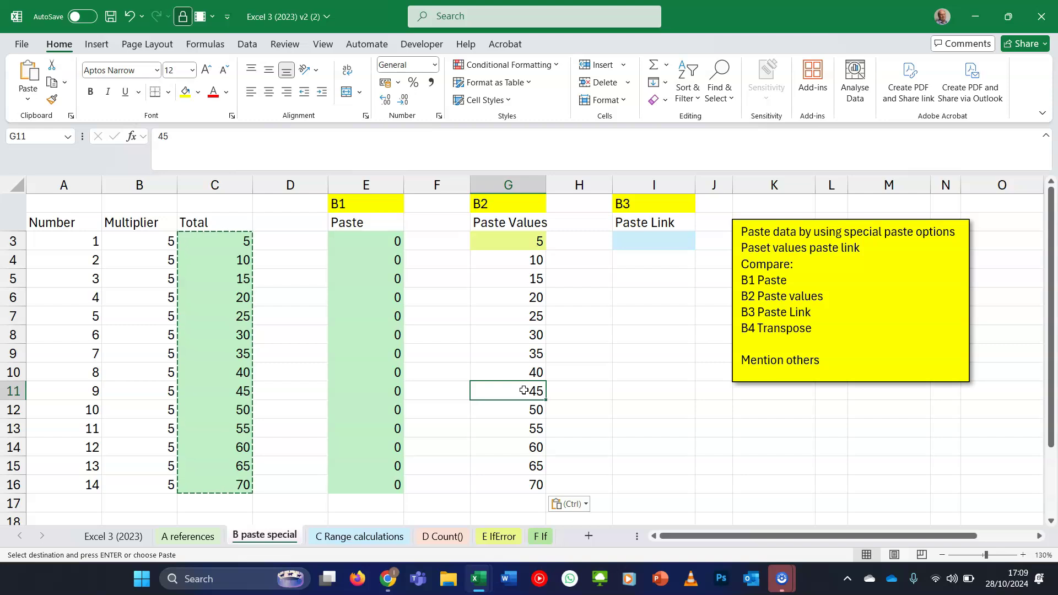
Step: Paste the copied totals from C3:C16 as links into the Paste Link column starting at I3
{"action": "left_click_drag", "start_coordinate": [213, 241], "coordinate": [232, 480]}
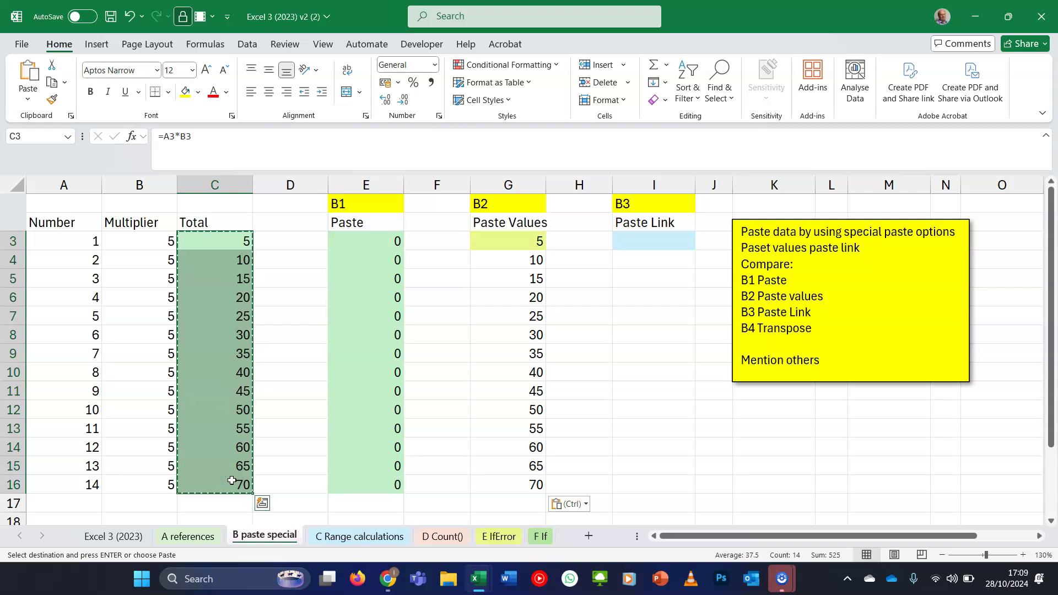
{"action": "left_click", "coordinate": [662, 238]}
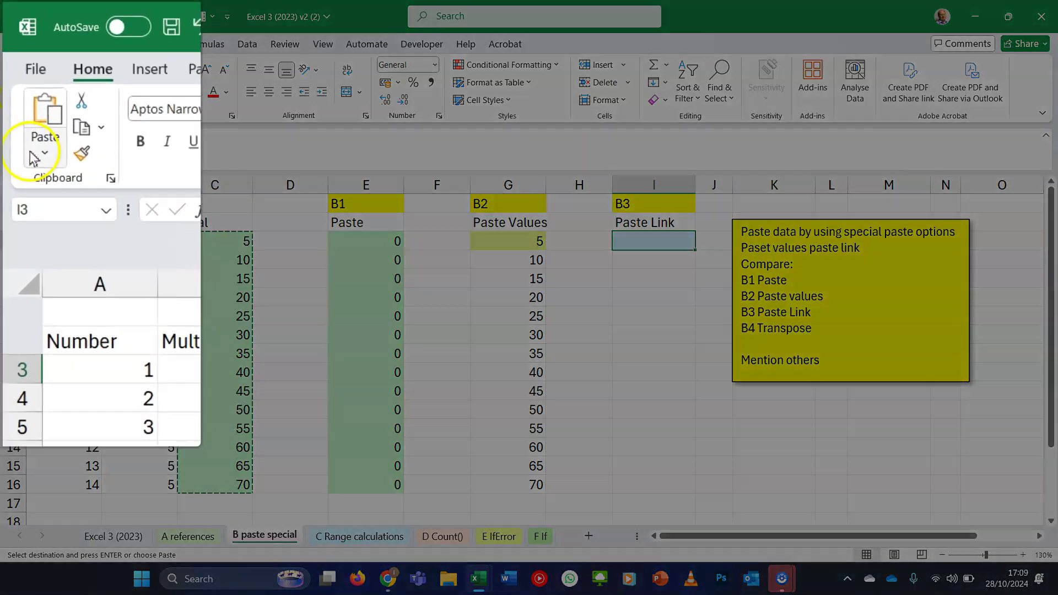
{"action": "left_click", "coordinate": [29, 103]}
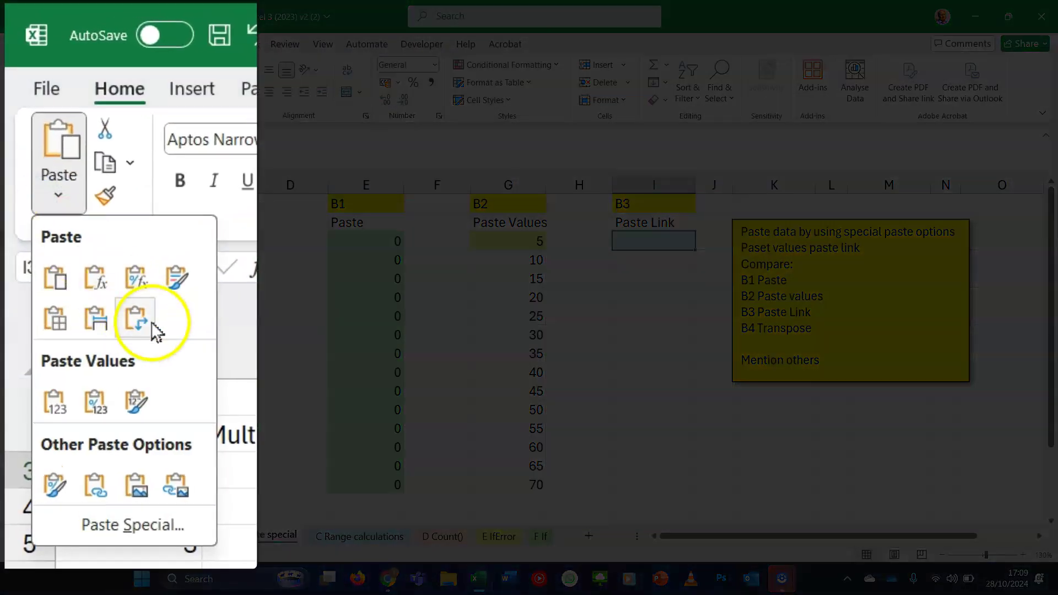
{"action": "left_click", "coordinate": [101, 493]}
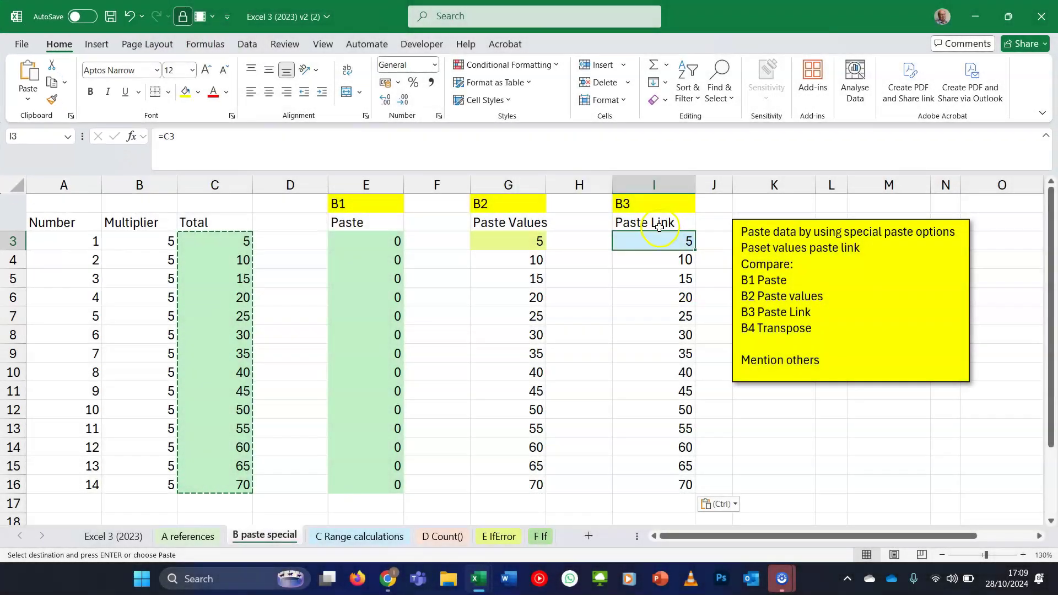
Step: Examine which cell the linked formula in I3 refers to, keeping the formula as it is
{"action": "left_click", "coordinate": [658, 249]}
{"action": "double_click", "coordinate": [658, 249]}
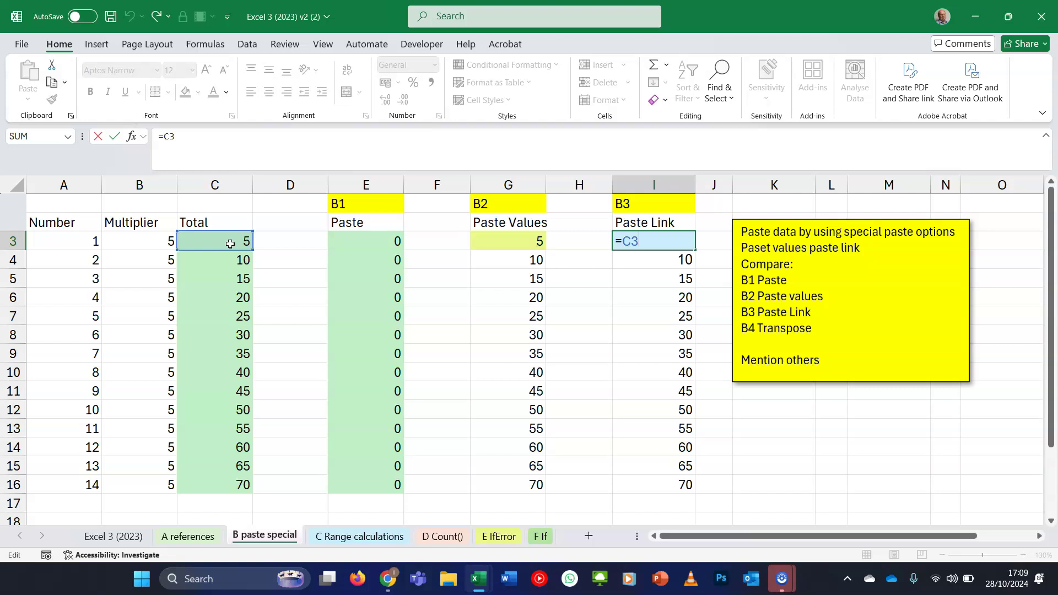
{"action": "key", "text": "ctrl+Return"}
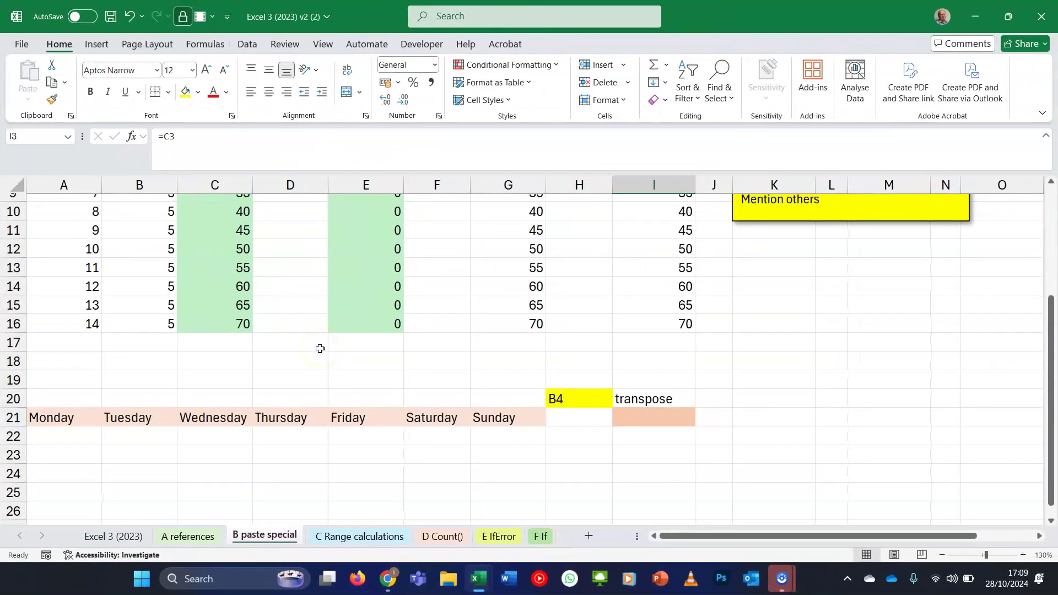
Step: Copy the weekdays in A21:G21, paste them transposed starting at I21, and view the other paste options
{"action": "left_click_drag", "start_coordinate": [64, 418], "coordinate": [480, 425]}
{"action": "key", "text": "ctrl+c"}
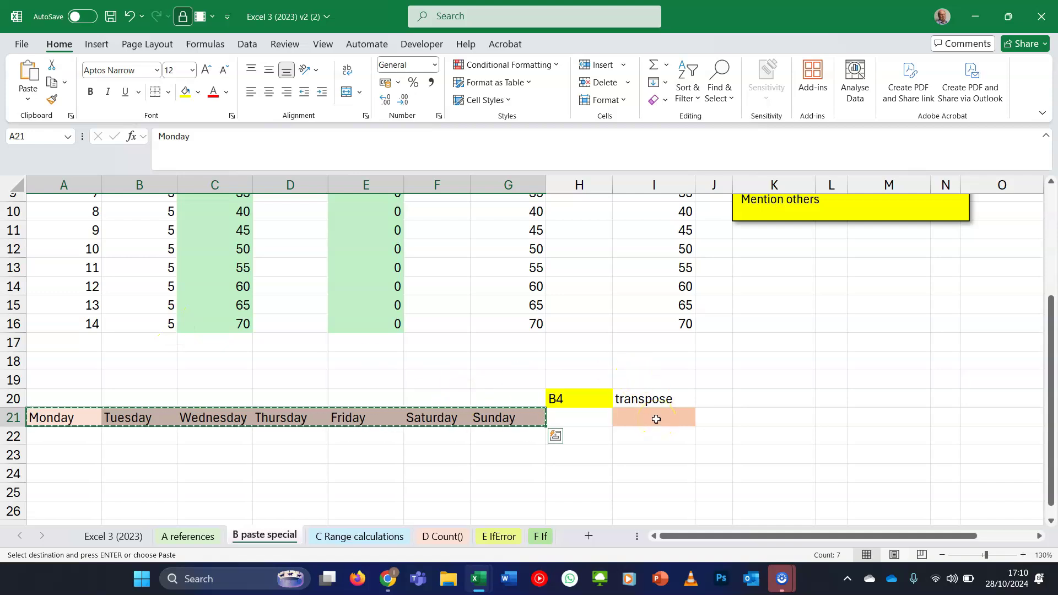
{"action": "left_click", "coordinate": [656, 417]}
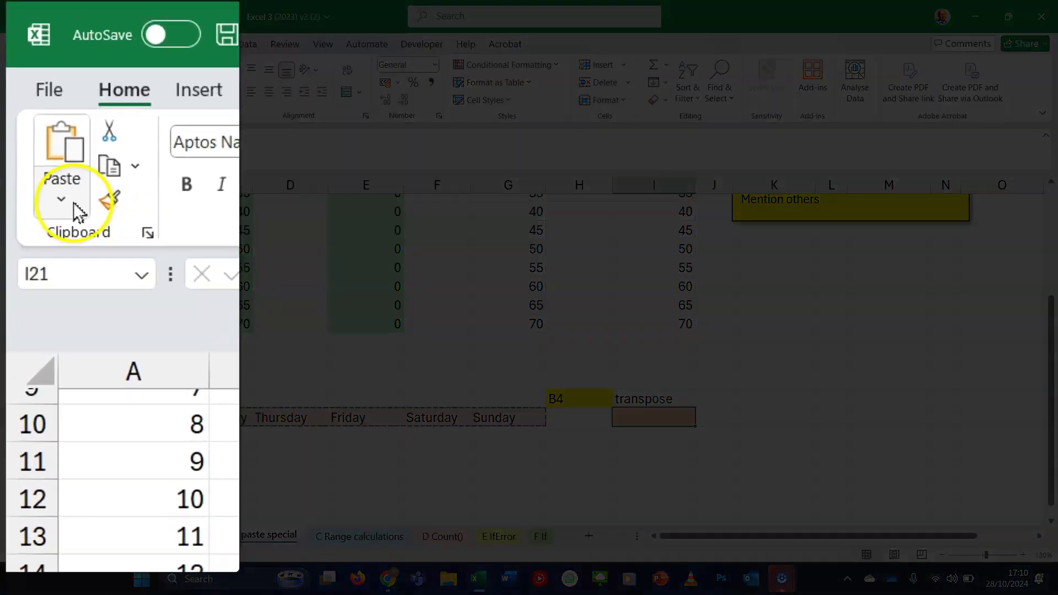
{"action": "left_click", "coordinate": [45, 150]}
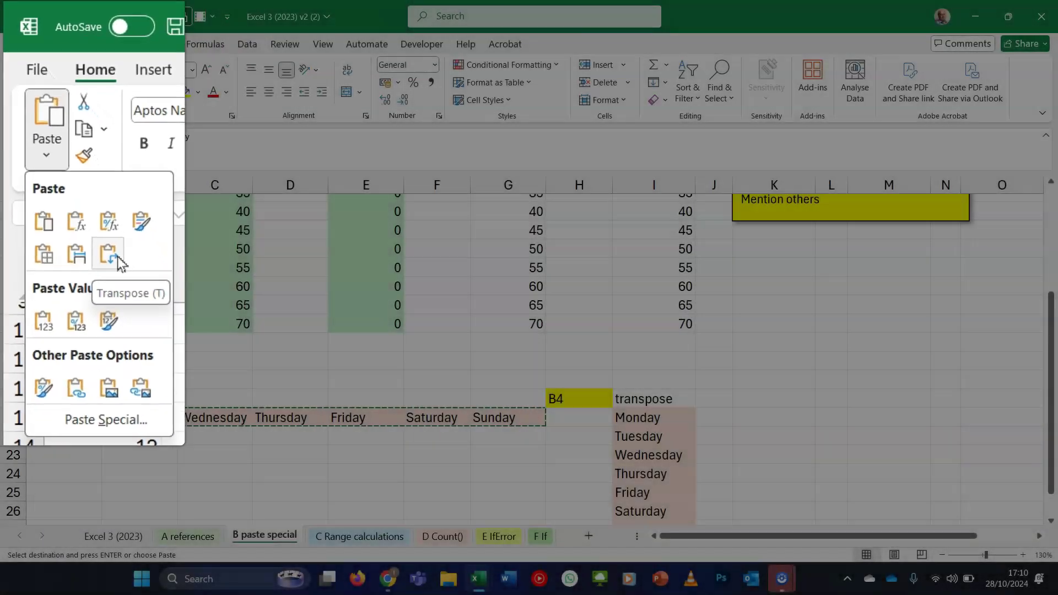
{"action": "left_click", "coordinate": [153, 330]}
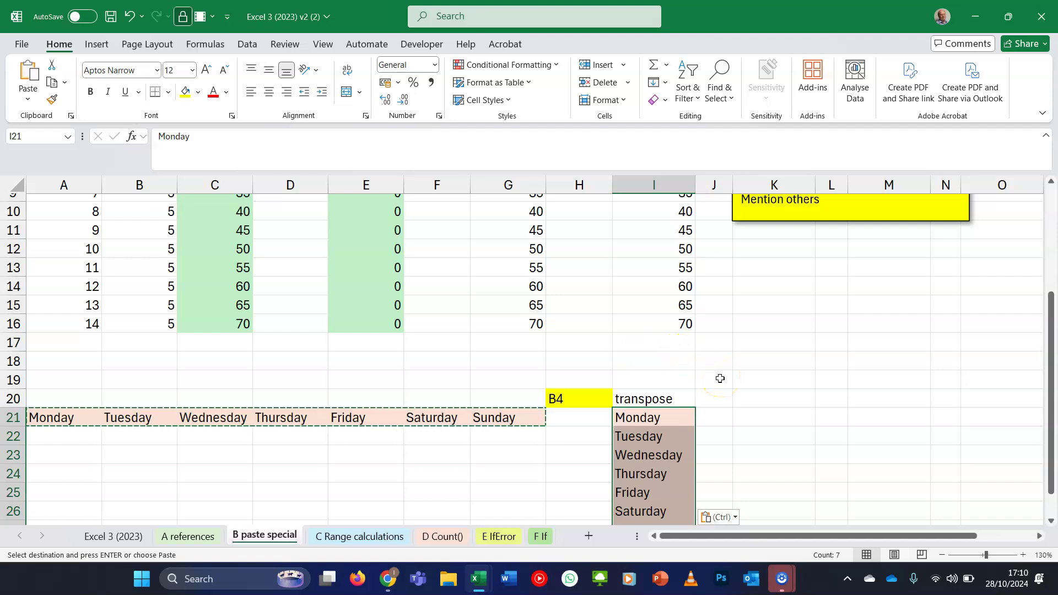
{"action": "left_click", "coordinate": [28, 99]}
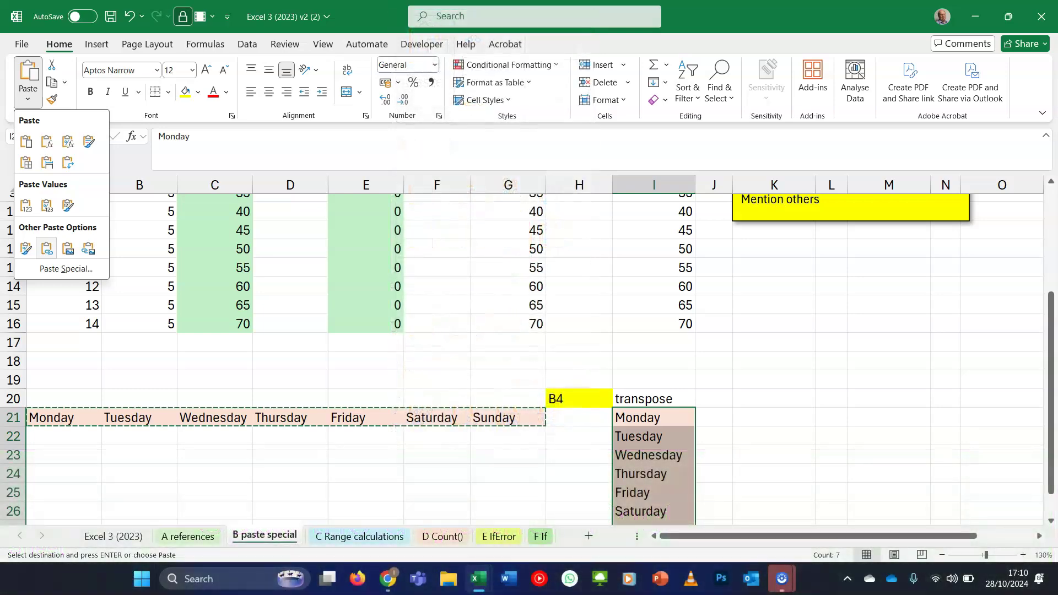
Step: Open the C Range calculations sheet and examine the Subtotal formula in D5
{"action": "left_click", "coordinate": [338, 537]}
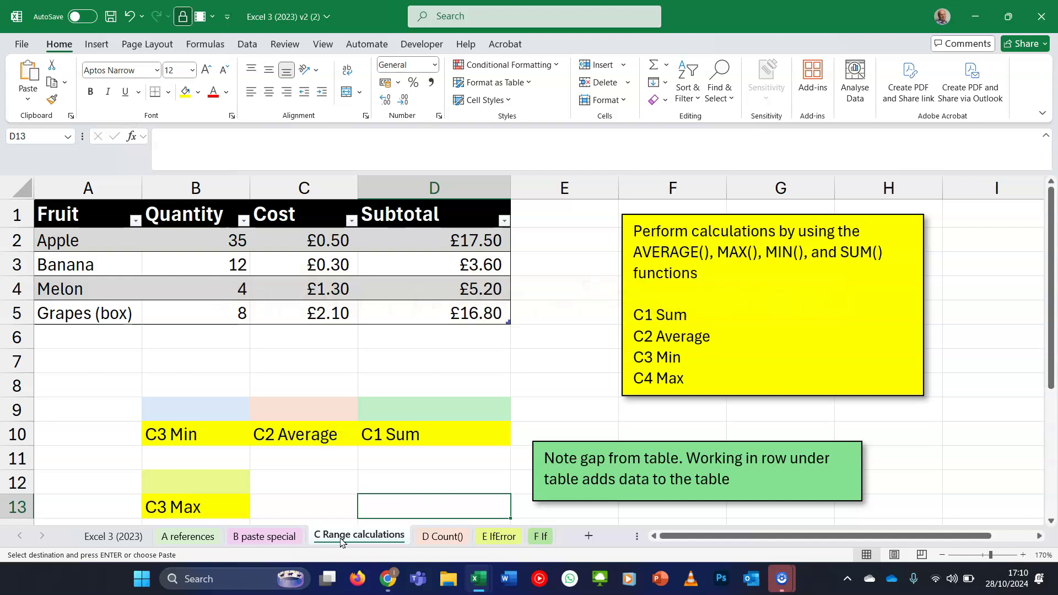
{"action": "left_click", "coordinate": [334, 528]}
{"action": "left_click", "coordinate": [425, 313]}
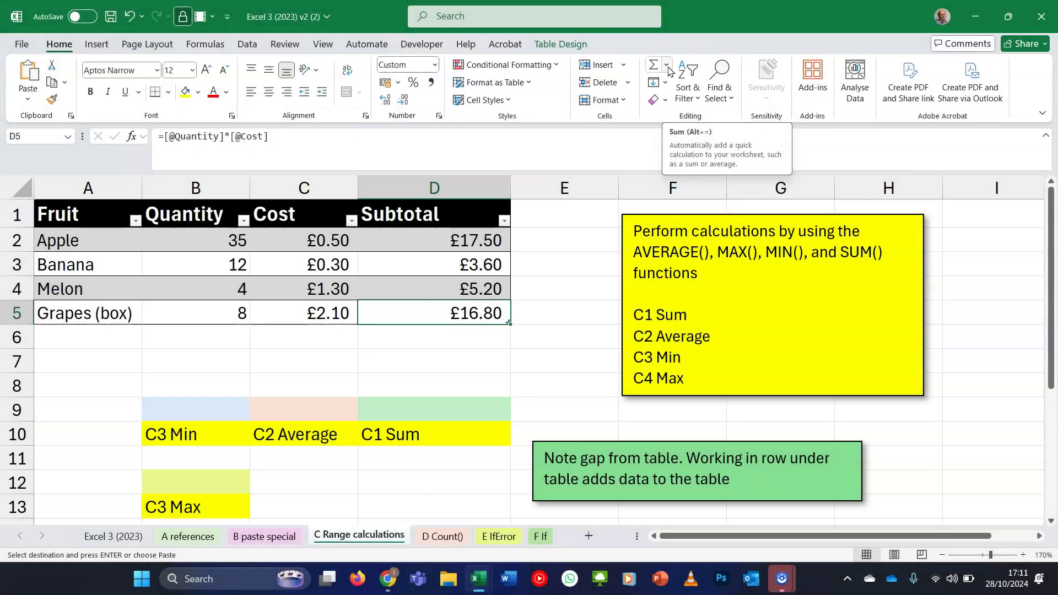
Step: Enter an automatic sum in D9, setting its range to the table's Subtotal column: =SUM(Table3[Subtotal])
{"action": "left_click", "coordinate": [449, 408]}
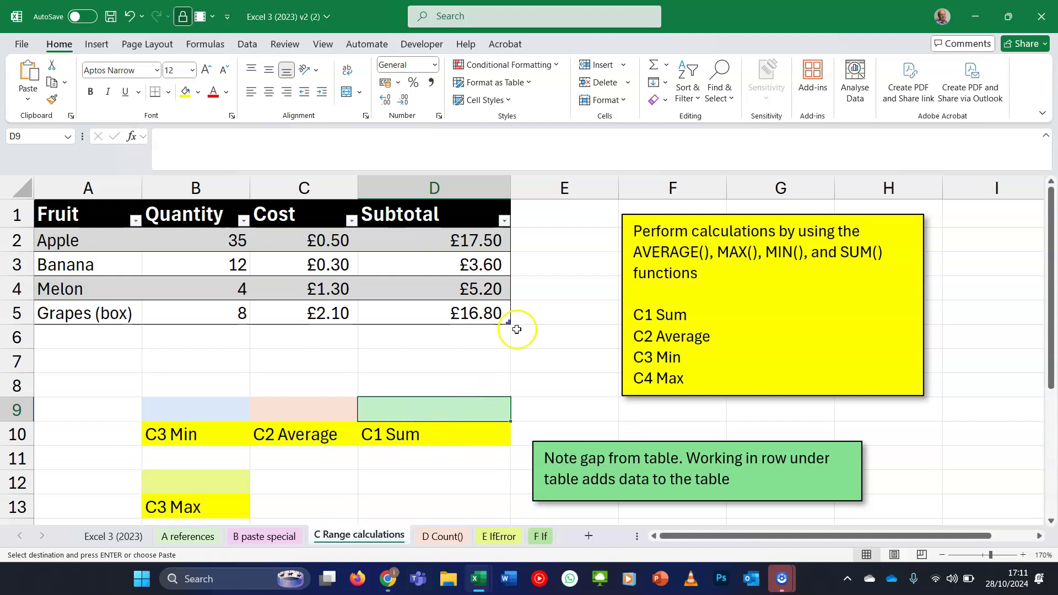
{"action": "left_click", "coordinate": [654, 68]}
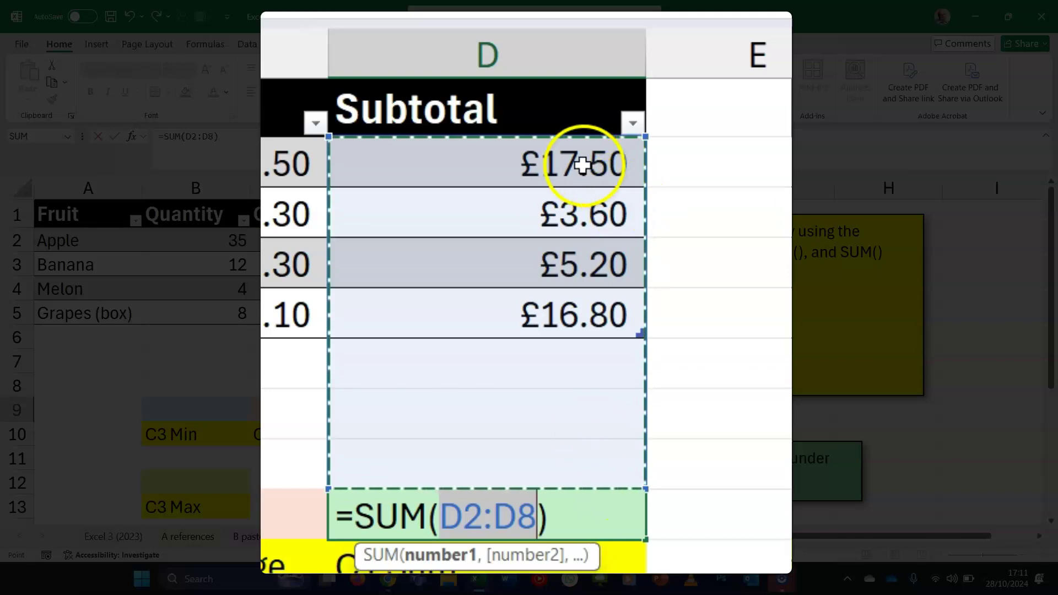
{"action": "left_click_drag", "start_coordinate": [583, 165], "coordinate": [580, 298]}
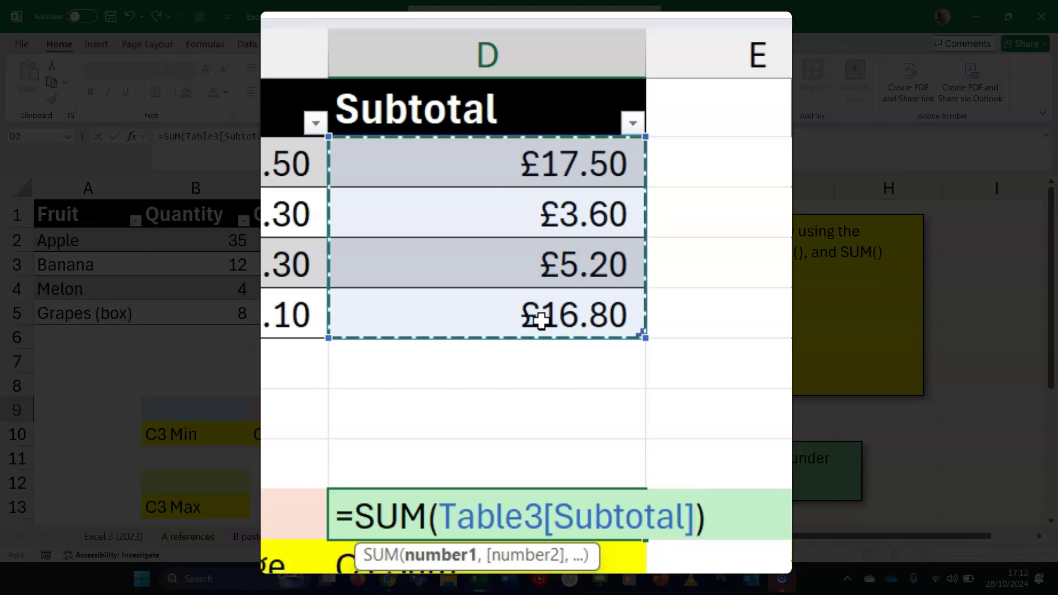
{"action": "key", "text": "Return"}
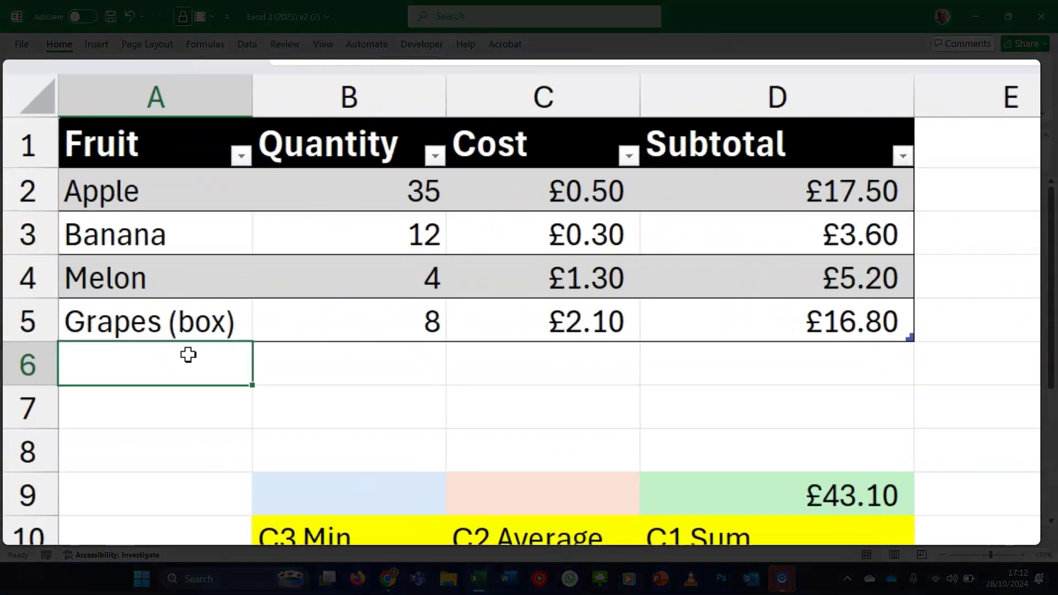
Step: Add Oranges in row 6 of the fruit table with quantity 54 and cost .37, and check the sum in D9
{"action": "type", "text": "Oranges"}
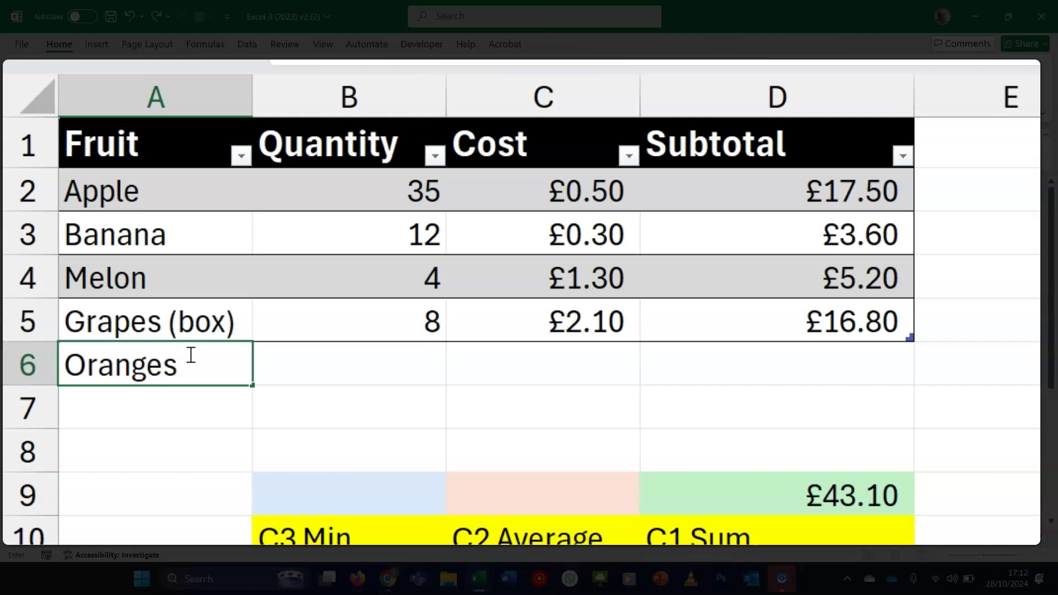
{"action": "key", "text": "Tab"}
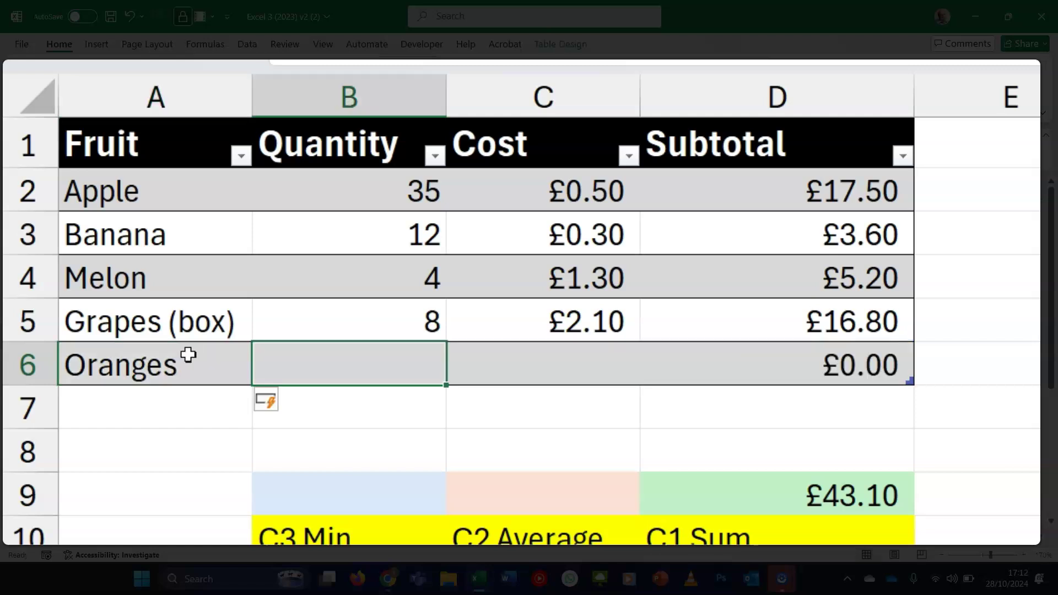
{"action": "type", "text": "54"}
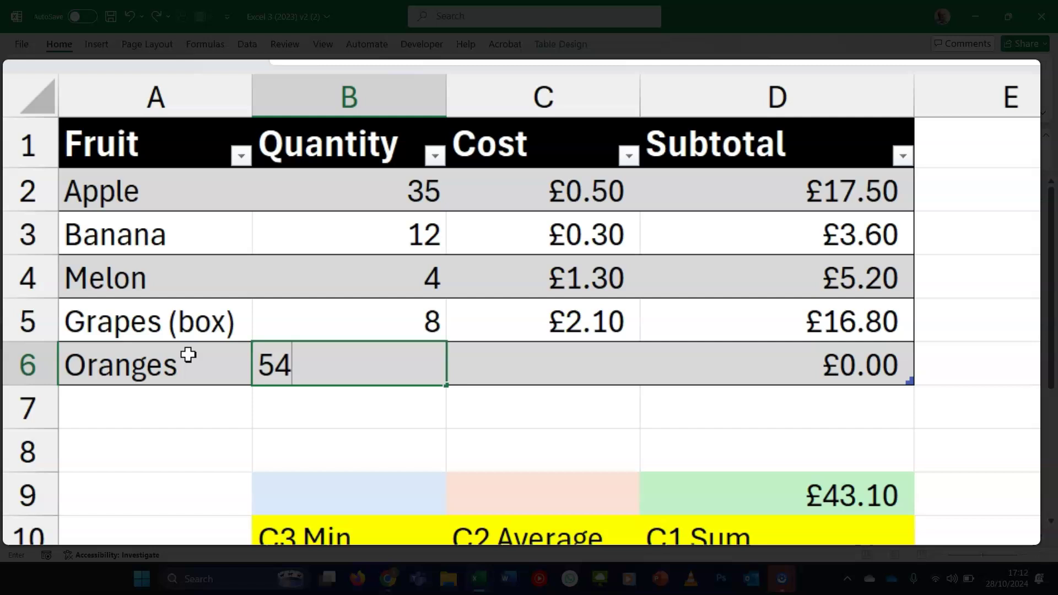
{"action": "key", "text": "Tab"}
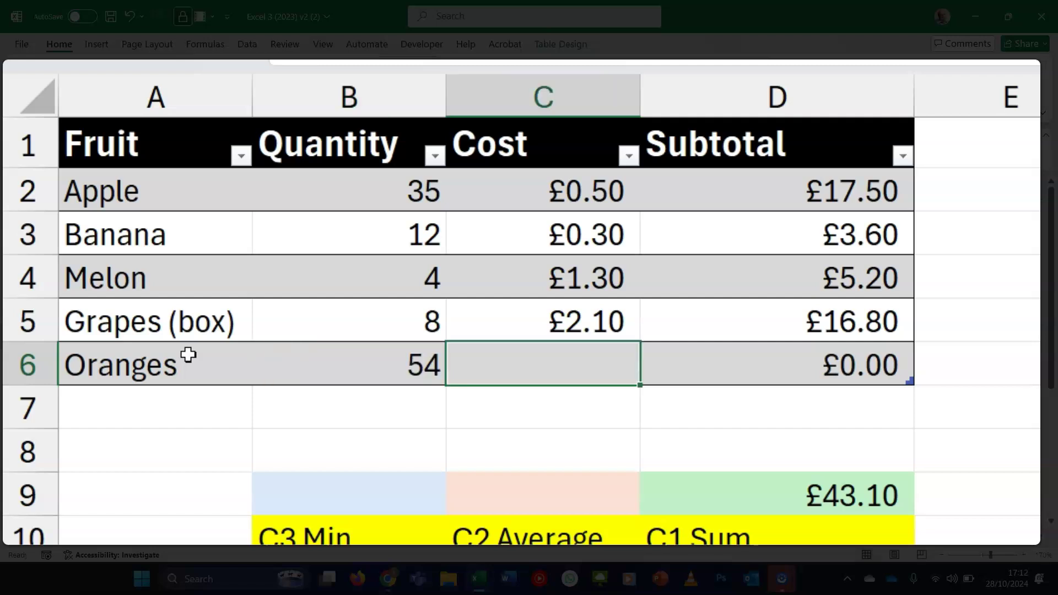
{"action": "type", "text": ".37"}
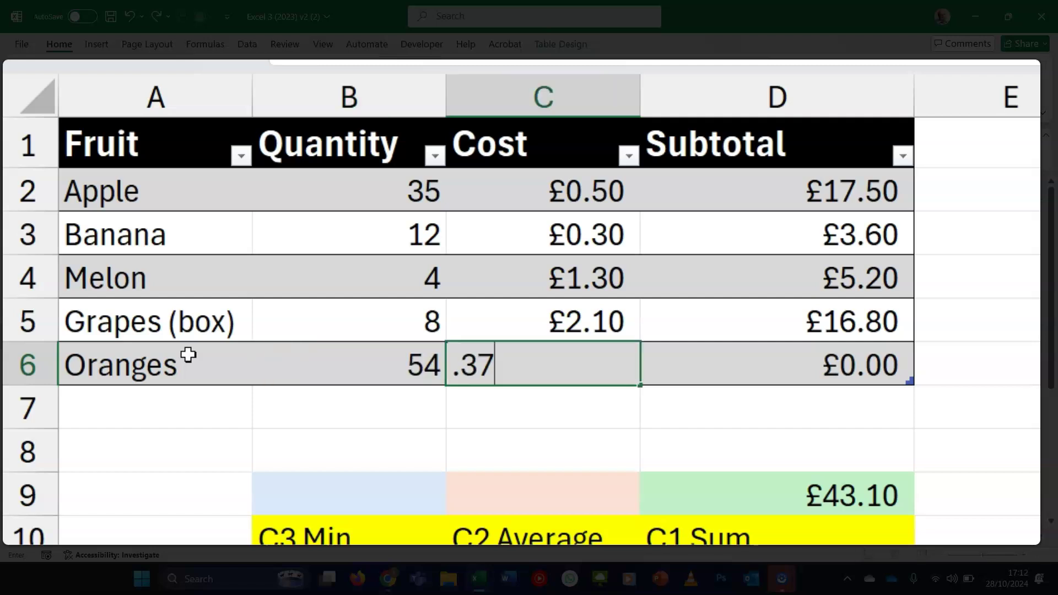
{"action": "key", "text": "Tab"}
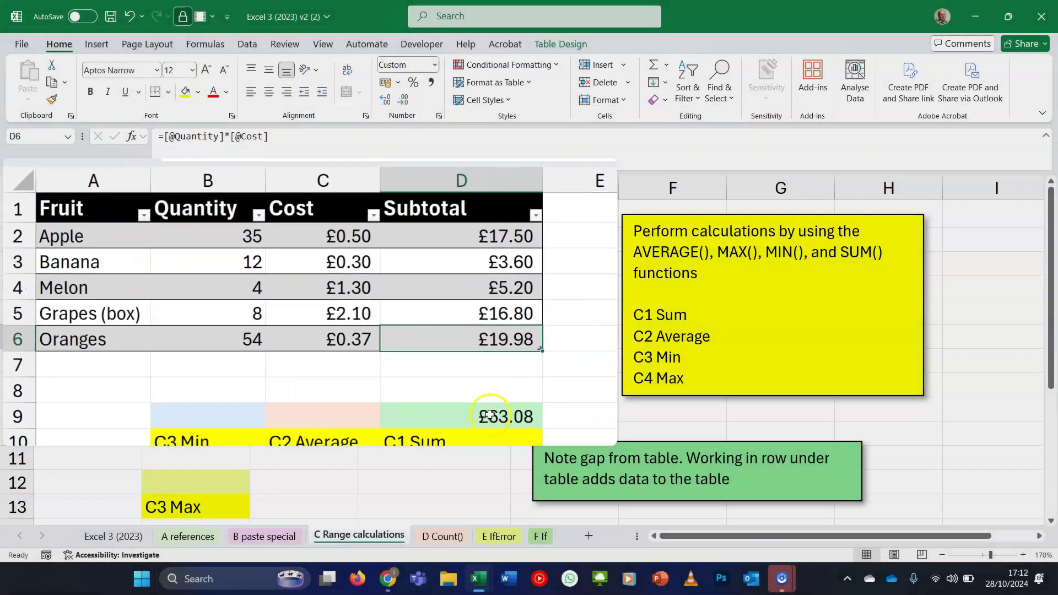
{"action": "left_click", "coordinate": [834, 499]}
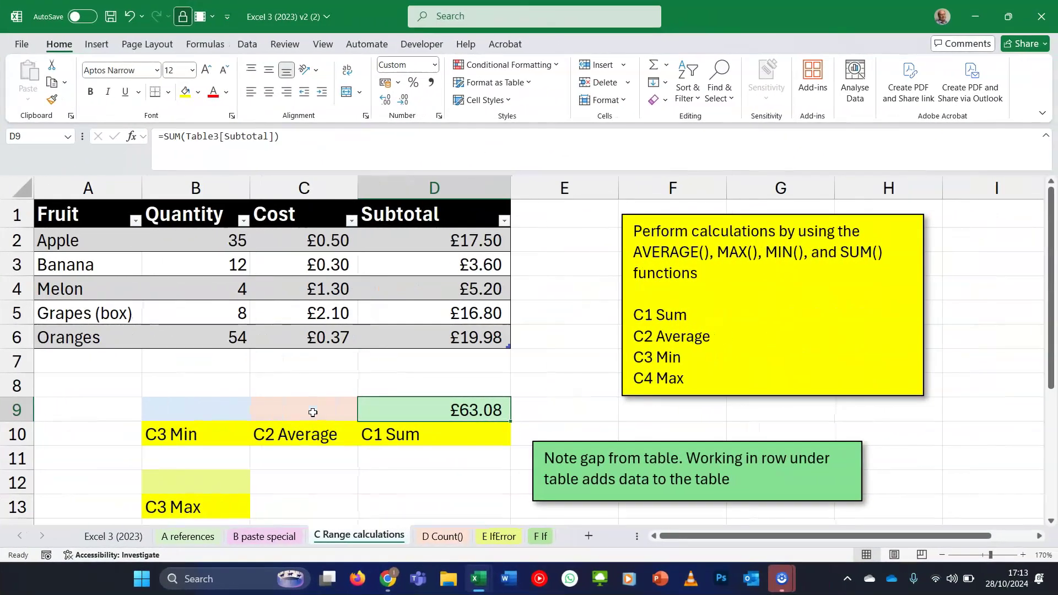
Step: Calculate the average of the table's Cost column in C9 with =AVERAGE(Table3[Cost])
{"action": "left_click", "coordinate": [532, 407]}
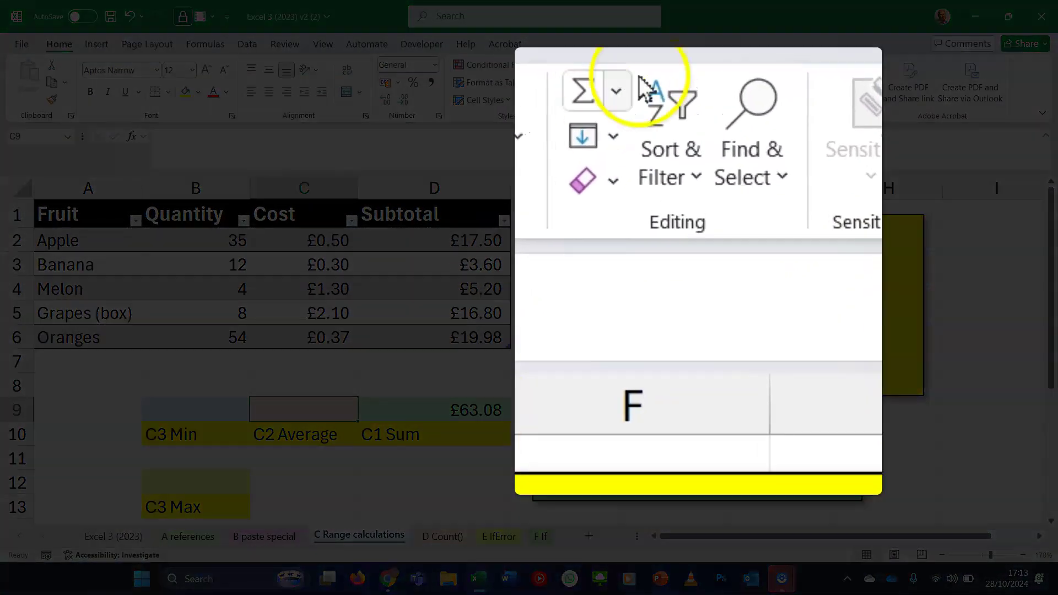
{"action": "left_click", "coordinate": [626, 93]}
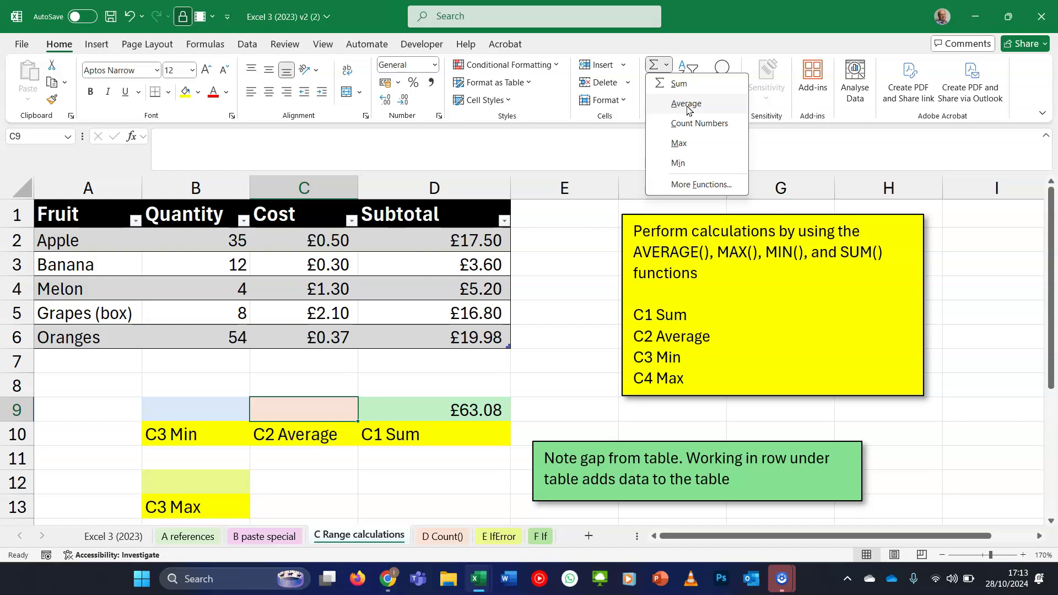
{"action": "left_click", "coordinate": [687, 104]}
{"action": "left_click_drag", "start_coordinate": [300, 240], "coordinate": [309, 335]}
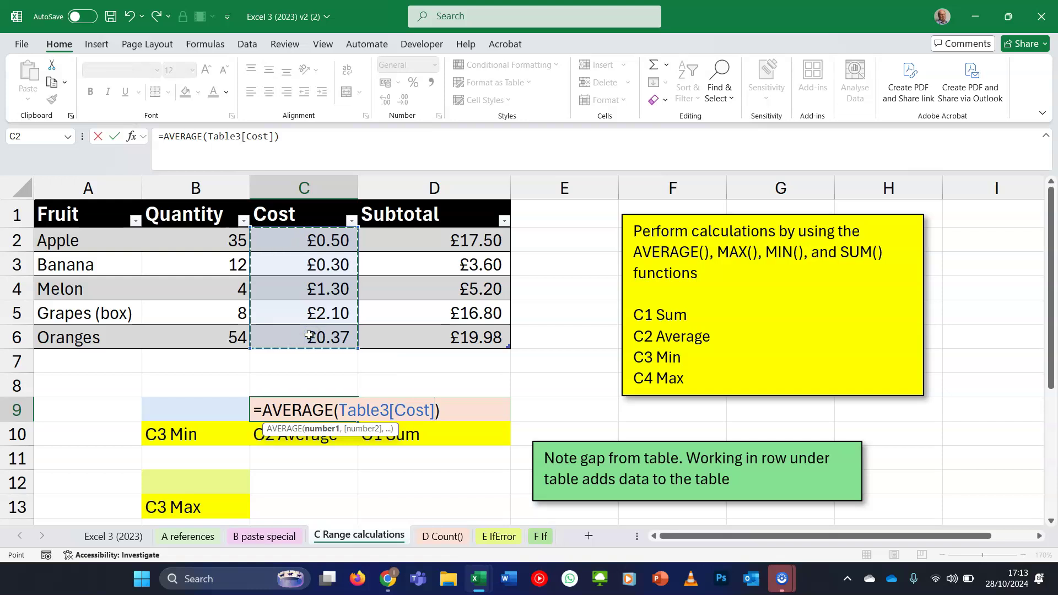
{"action": "key", "text": "Return"}
Step: Calculate the minimum of the table's Quantity column in B9 with =MIN(Table3[Quantity])
{"action": "left_click", "coordinate": [202, 413]}
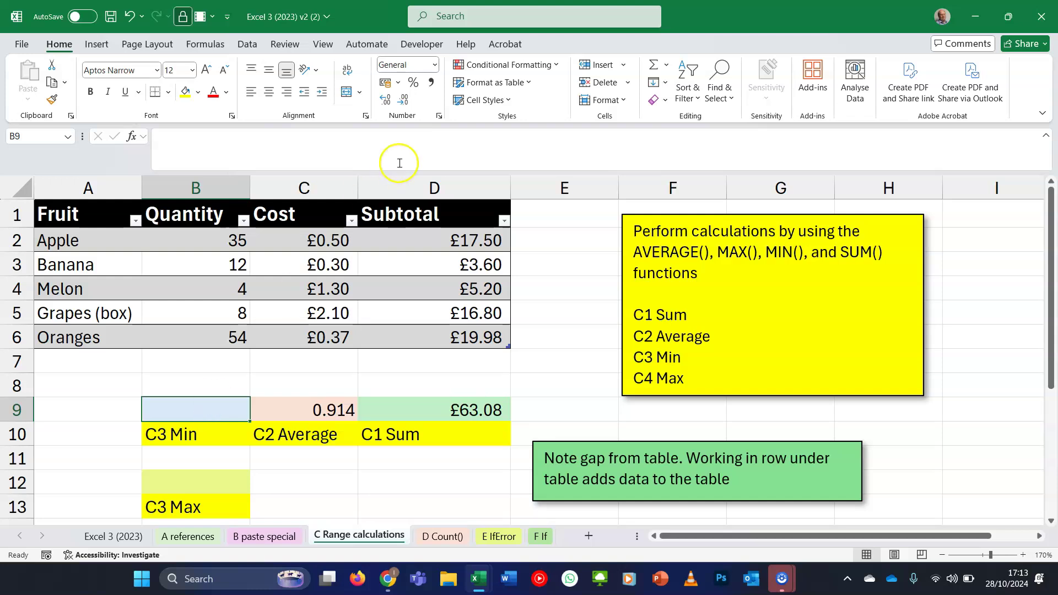
{"action": "left_click", "coordinate": [665, 65]}
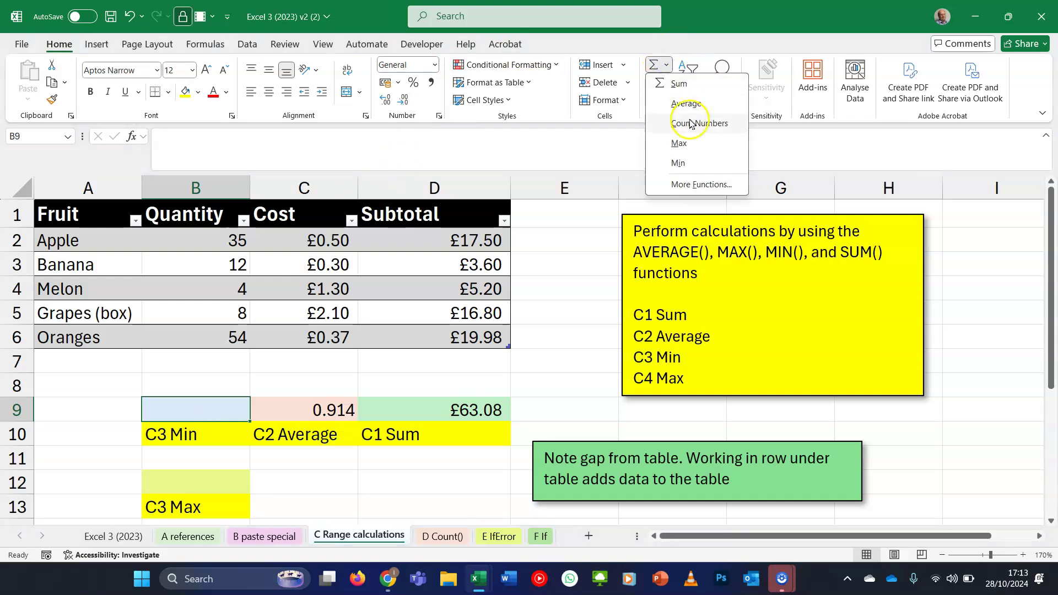
{"action": "left_click", "coordinate": [681, 163]}
{"action": "left_click_drag", "start_coordinate": [205, 242], "coordinate": [205, 339]}
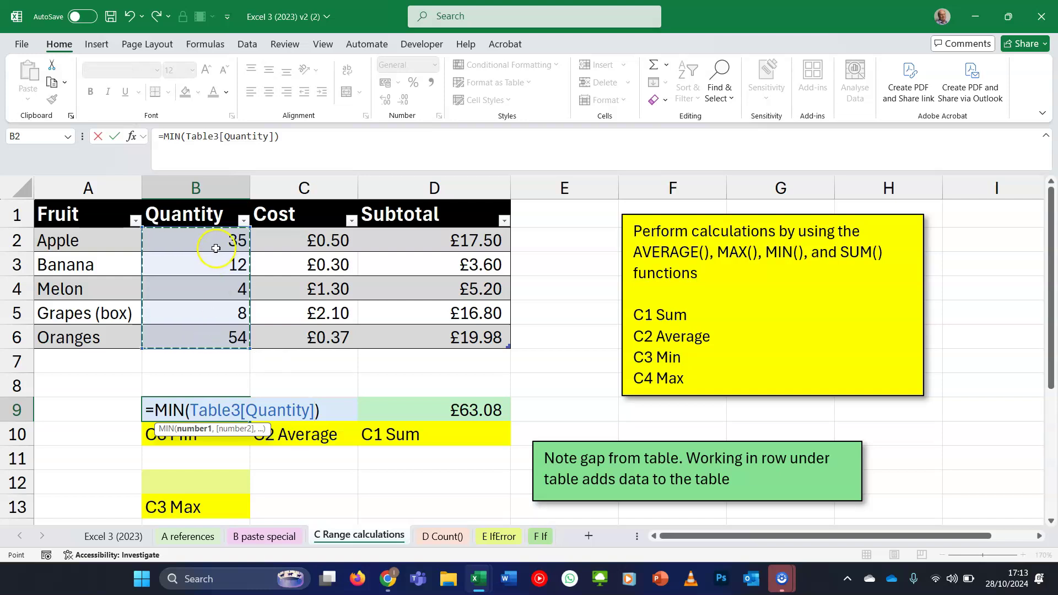
{"action": "key", "text": "Return"}
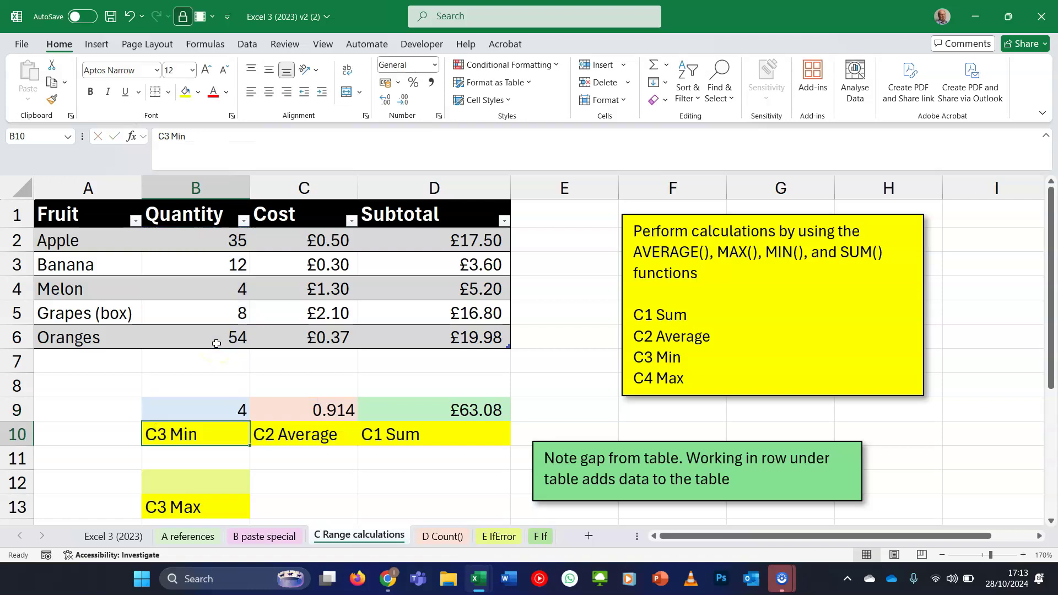
Step: Calculate the maximum of the table's Quantity column in B12 with =MAX(Table3[Quantity])
{"action": "left_click", "coordinate": [213, 489]}
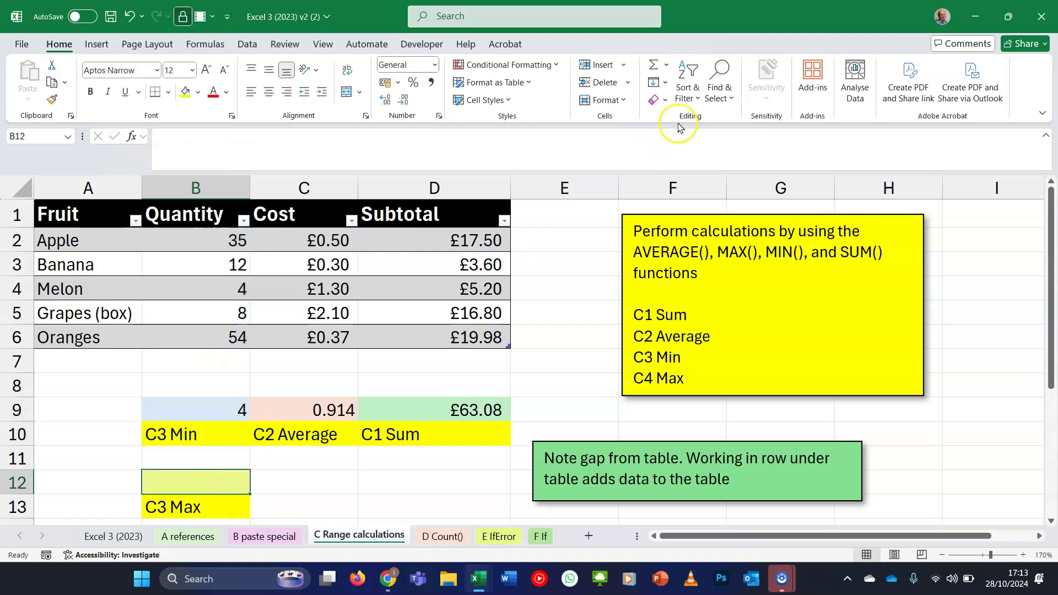
{"action": "left_click", "coordinate": [670, 67]}
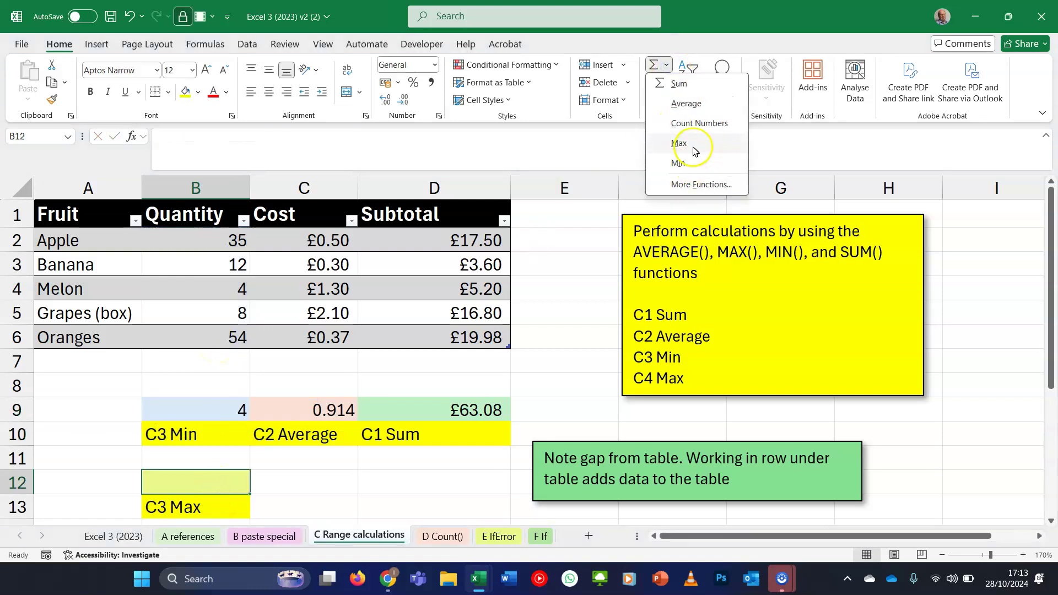
{"action": "left_click", "coordinate": [691, 145]}
{"action": "left_click_drag", "start_coordinate": [223, 239], "coordinate": [215, 337]}
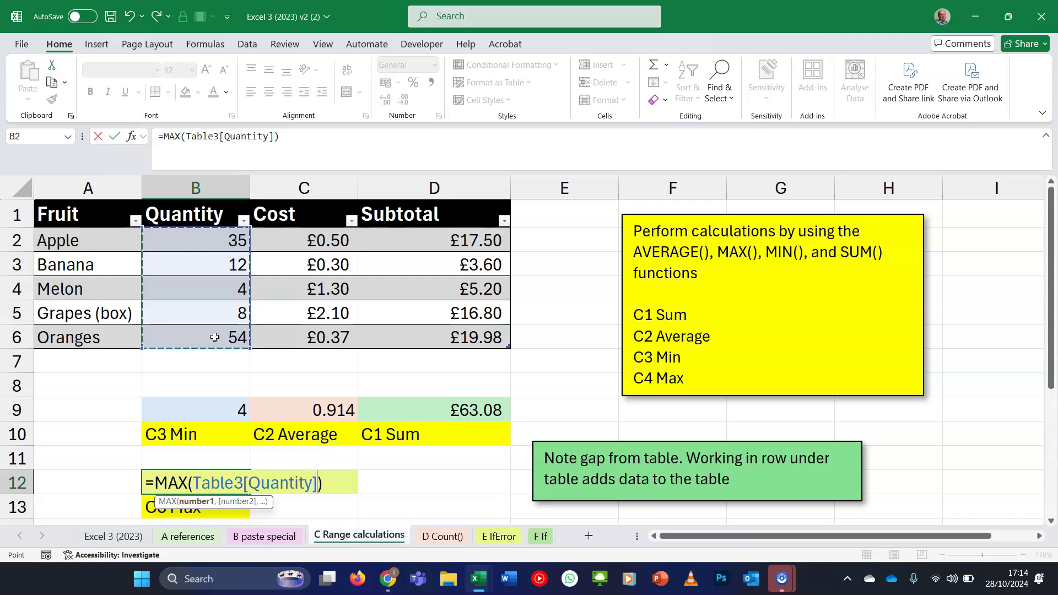
{"action": "key", "text": "Return"}
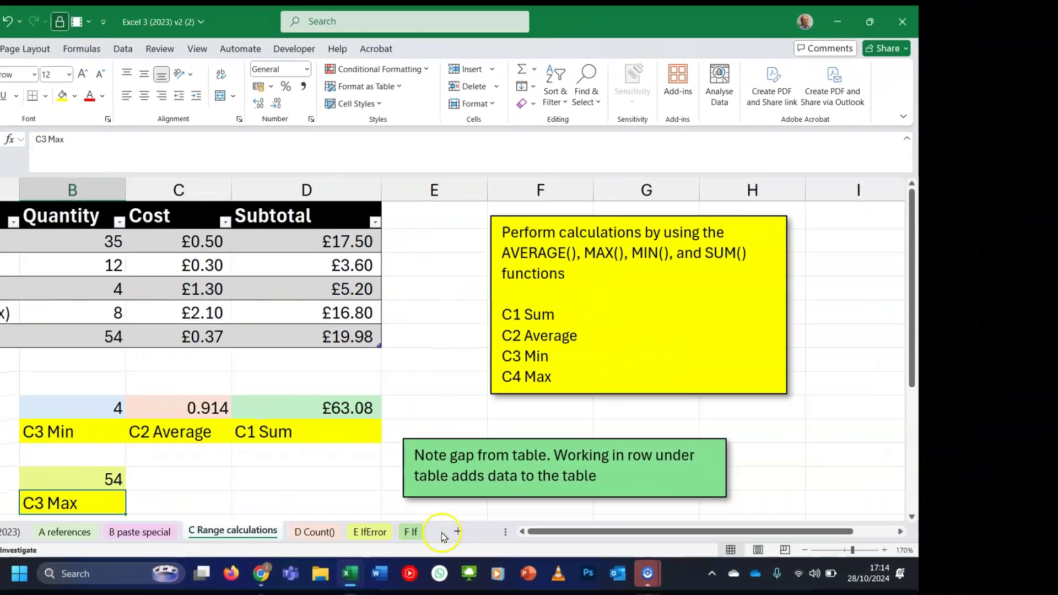
Step: On the D Count() sheet, count the numeric cells of the Details column in C18 with =COUNT(C2:C16)
{"action": "left_click", "coordinate": [443, 536]}
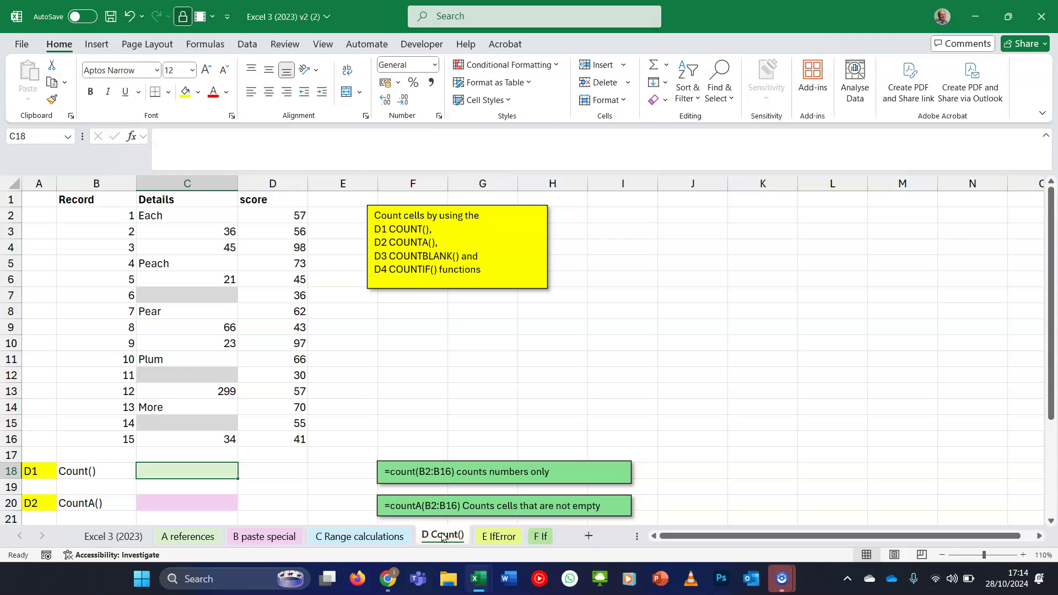
{"action": "left_click", "coordinate": [666, 64]}
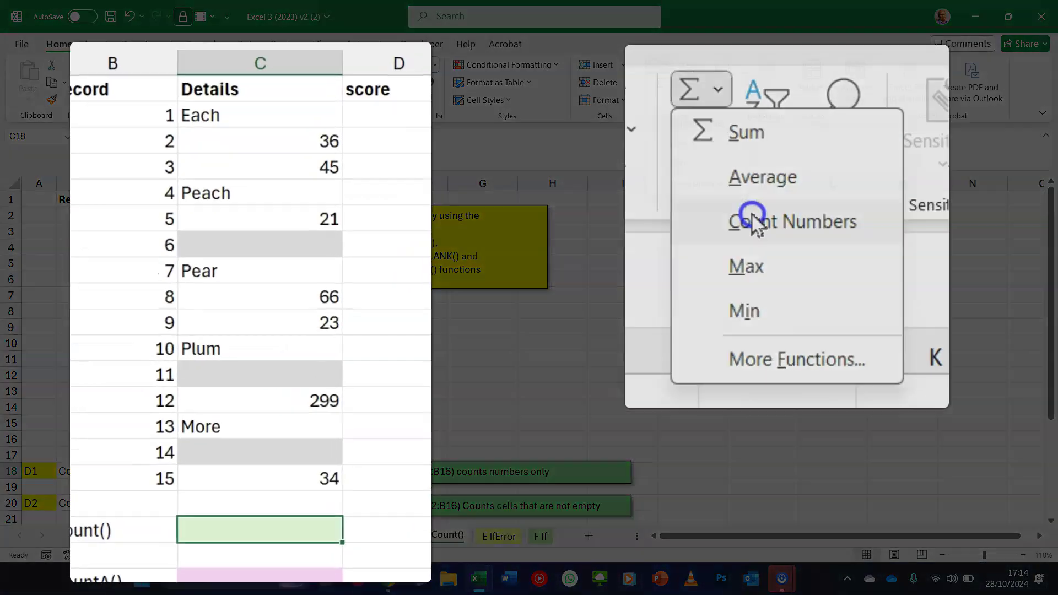
{"action": "left_click", "coordinate": [680, 113]}
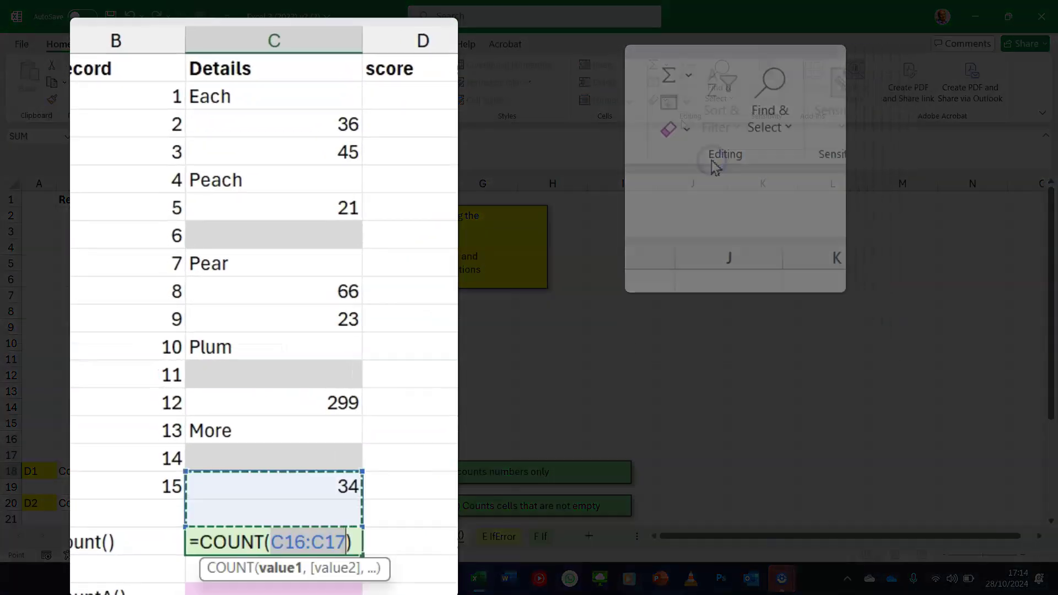
{"action": "left_click_drag", "start_coordinate": [281, 102], "coordinate": [290, 488]}
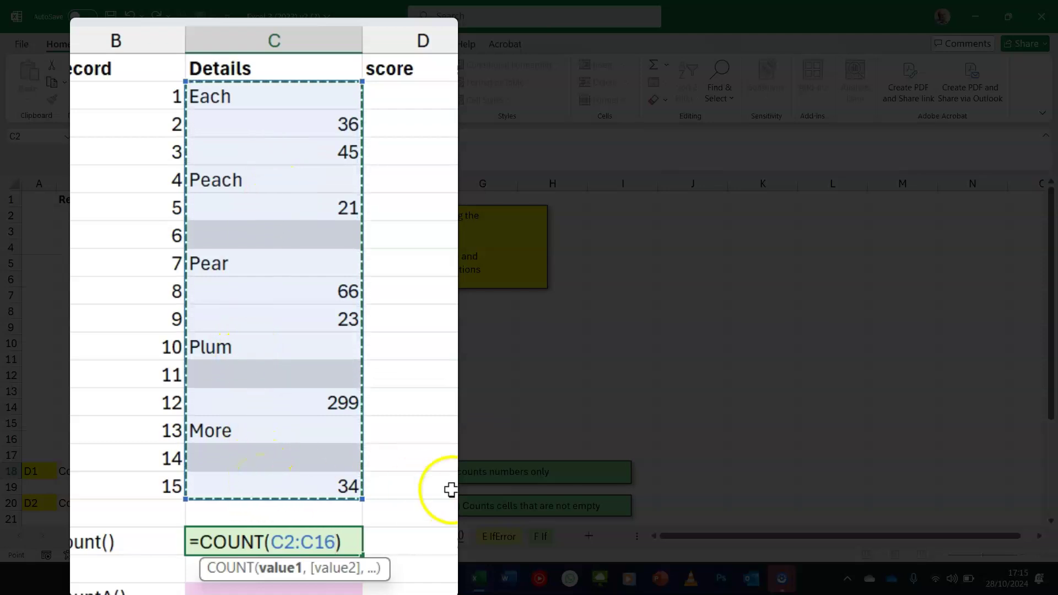
{"action": "key", "text": "Return"}
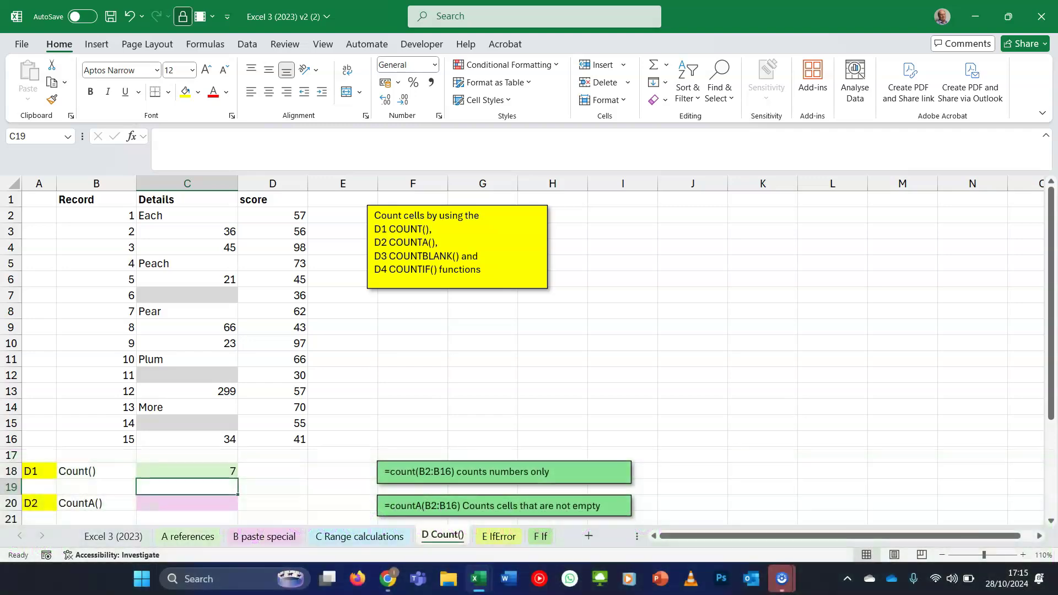
Step: Start a COUNTA formula in C20 and open its function arguments
{"action": "left_click", "coordinate": [221, 502]}
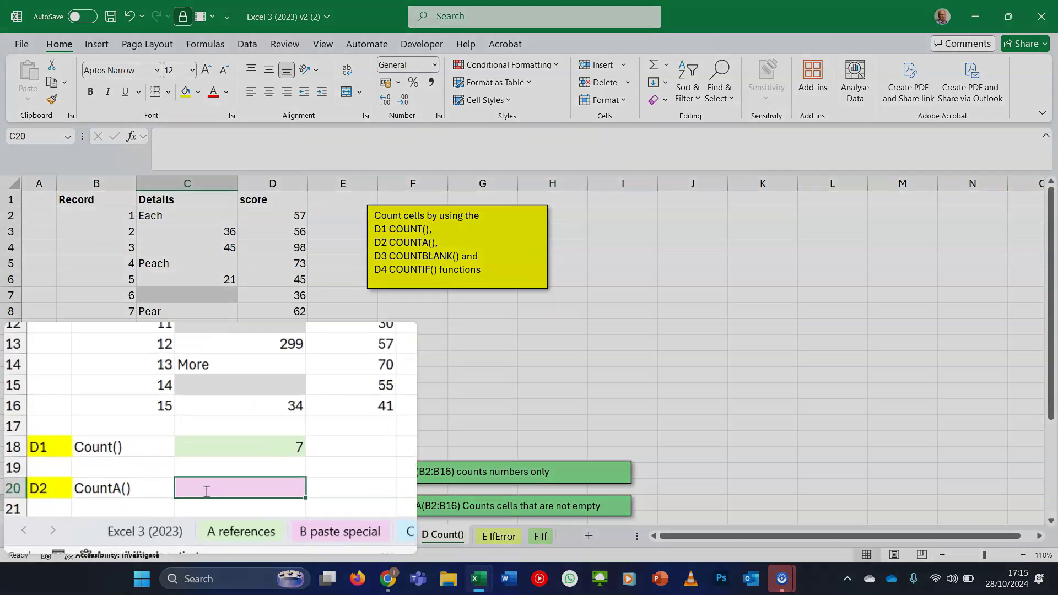
{"action": "type", "text": "="}
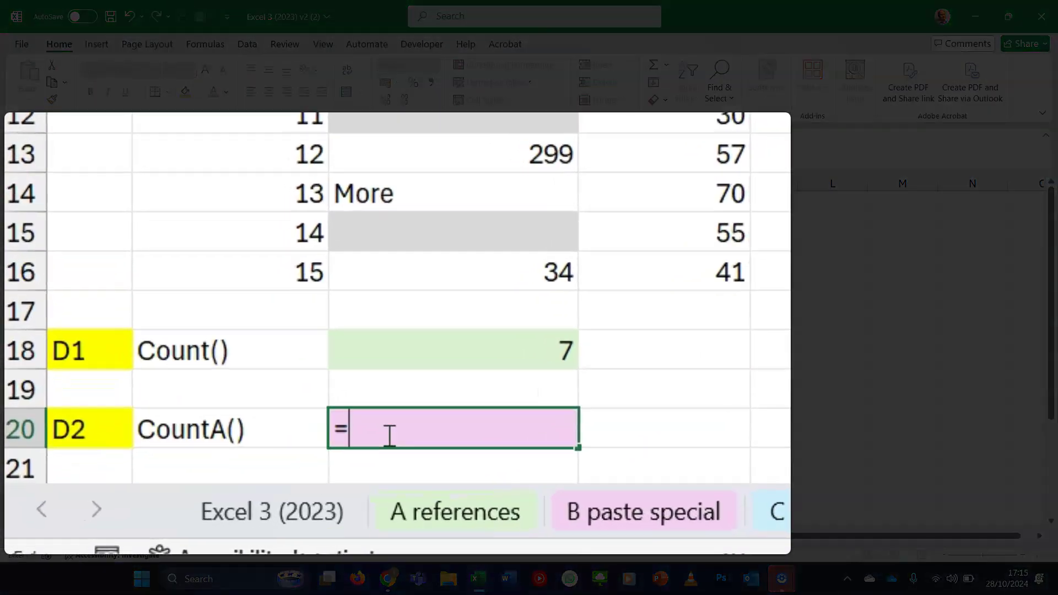
{"action": "type", "text": "count"}
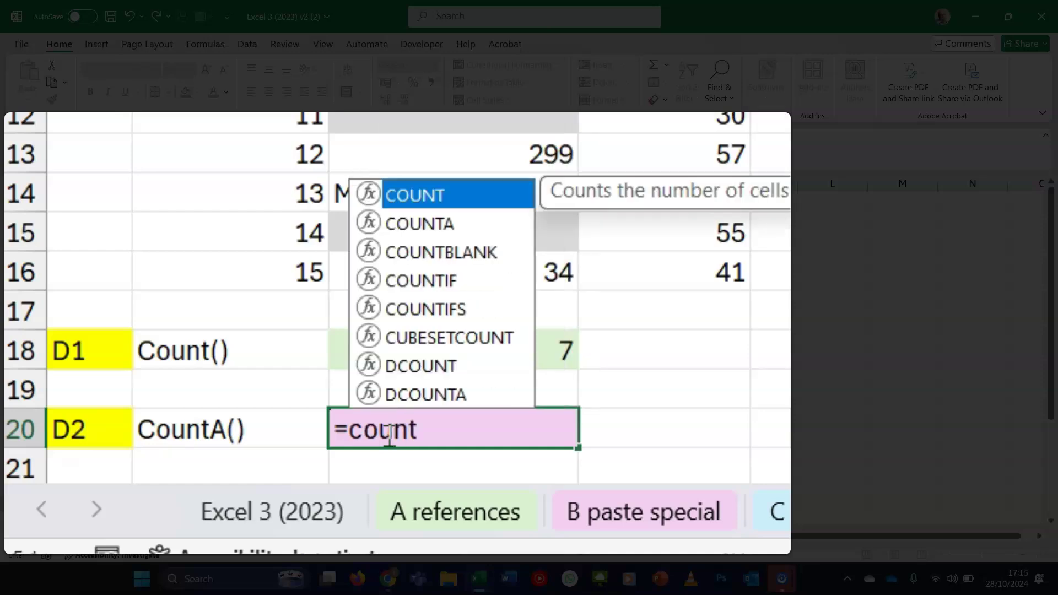
{"action": "type", "text": "a"}
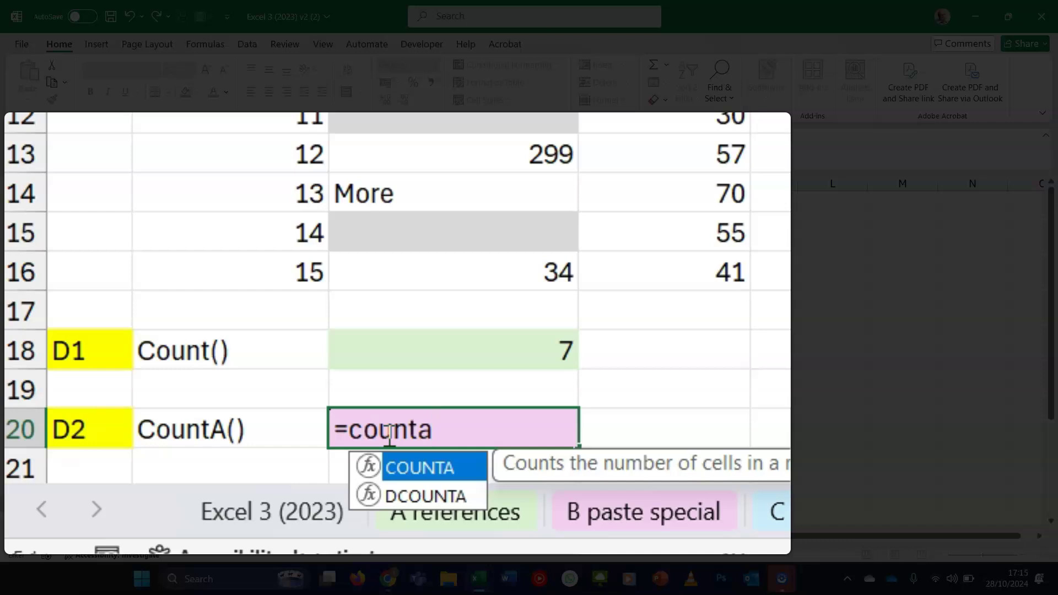
{"action": "left_click", "coordinate": [403, 435]}
{"action": "type", "text": "("}
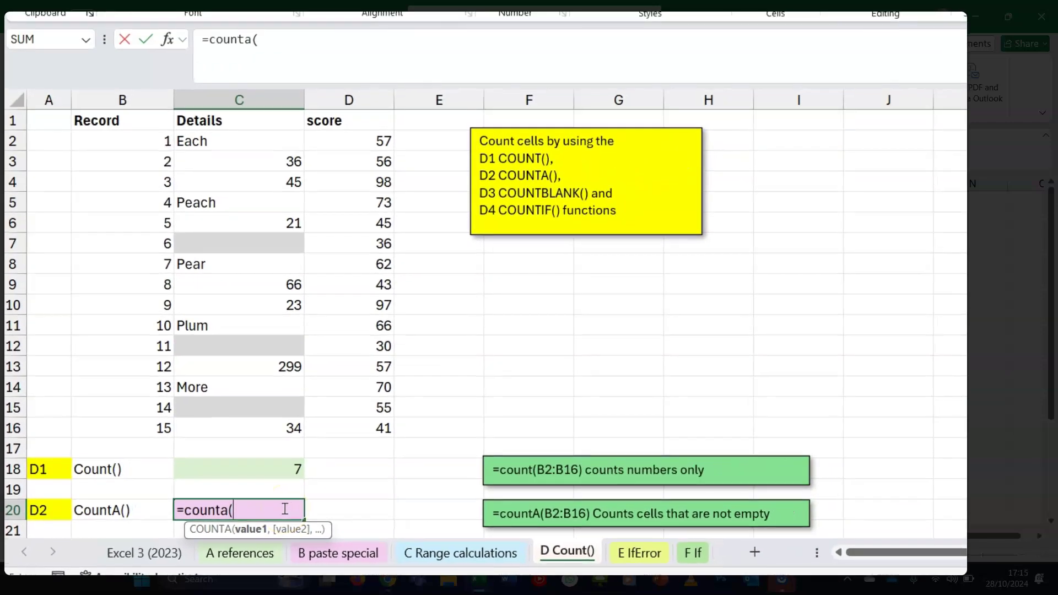
{"action": "left_click", "coordinate": [169, 41]}
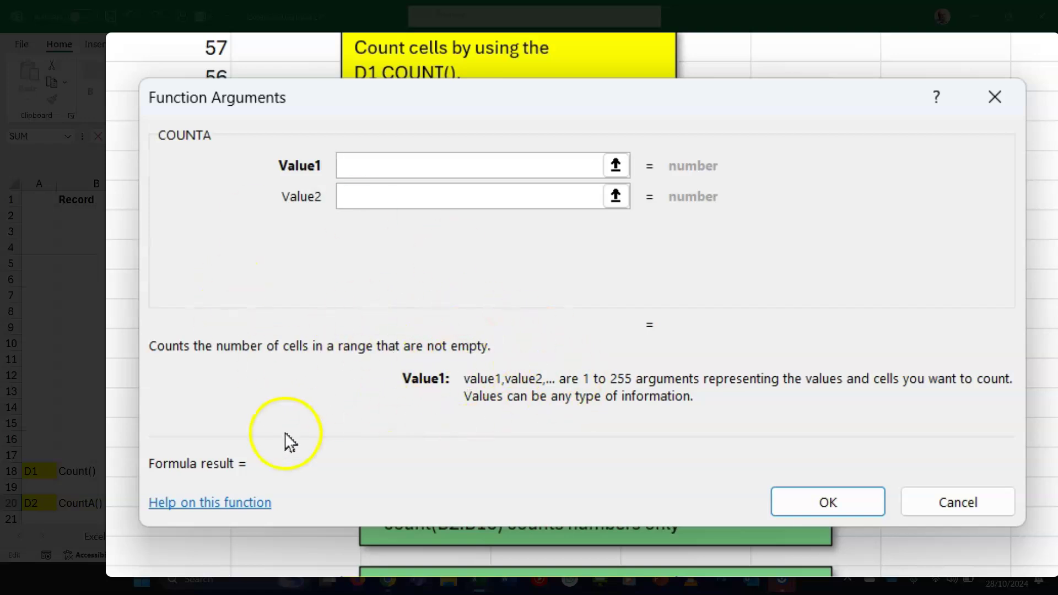
Step: Open the COUNTA help page in the browser, examine its example table, and return to the Excel workbook
{"action": "left_click", "coordinate": [241, 510]}
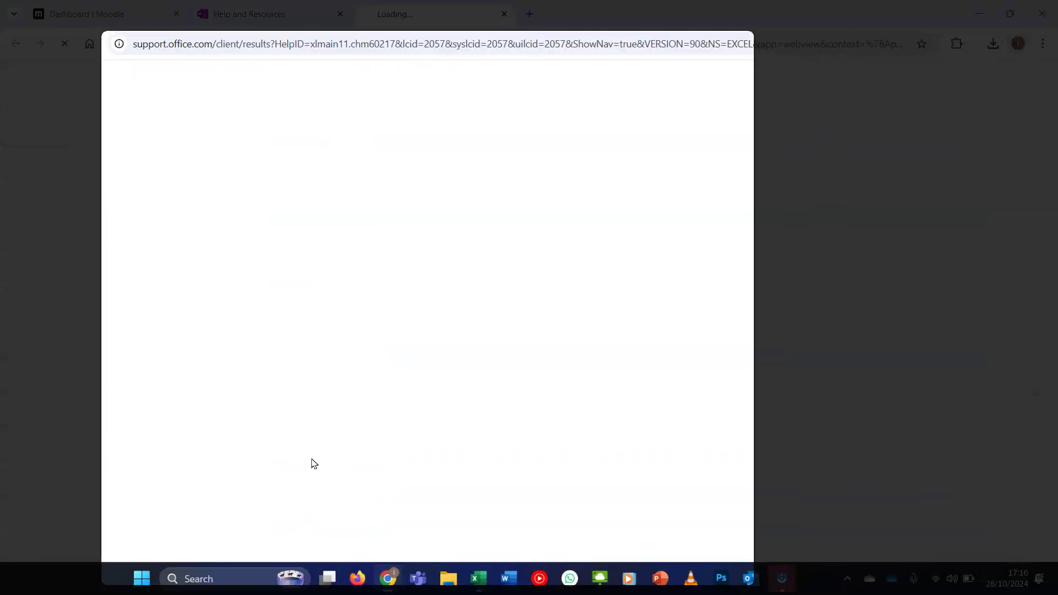
{"action": "scroll", "coordinate": [314, 463], "scroll_direction": "down", "scroll_amount": 12}
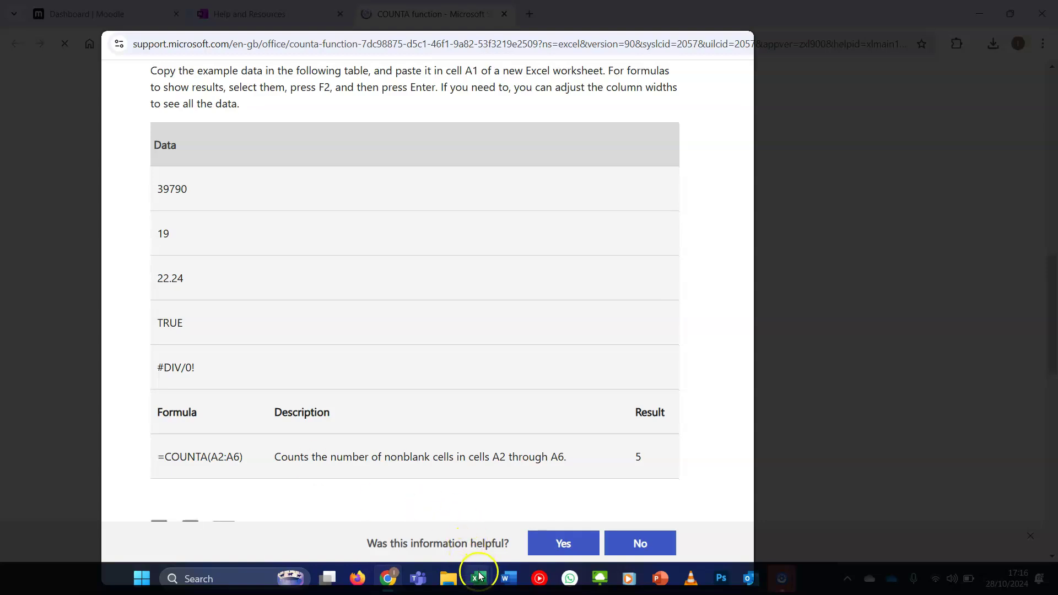
{"action": "mouse_move", "coordinate": [478, 577]}
{"action": "left_click", "coordinate": [510, 536]}
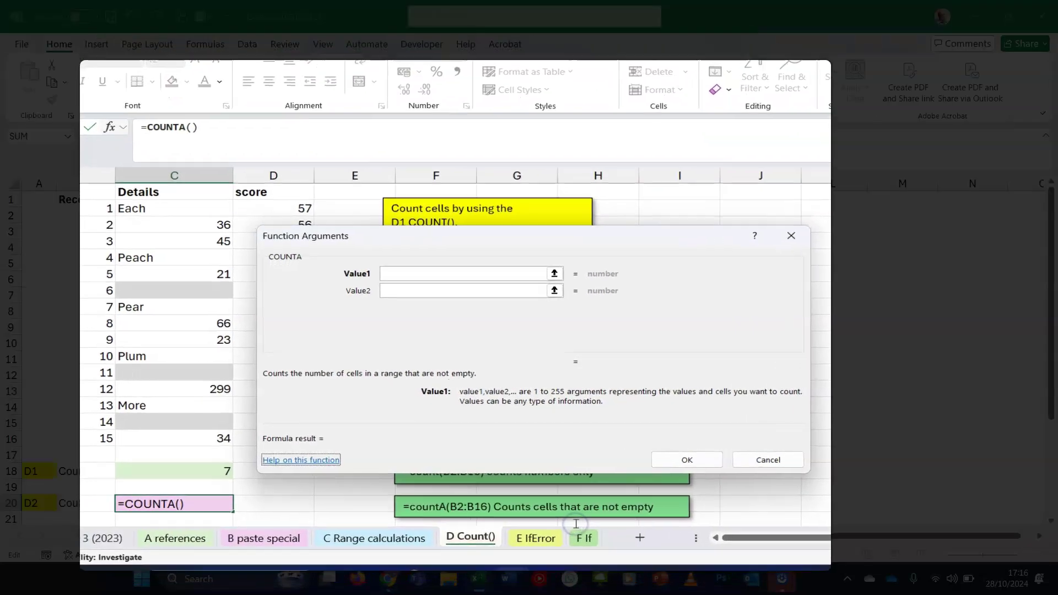
Step: Set COUNTA's Value1 argument to the Details range C2:C16 and complete the formula in C20
{"action": "left_click", "coordinate": [491, 180]}
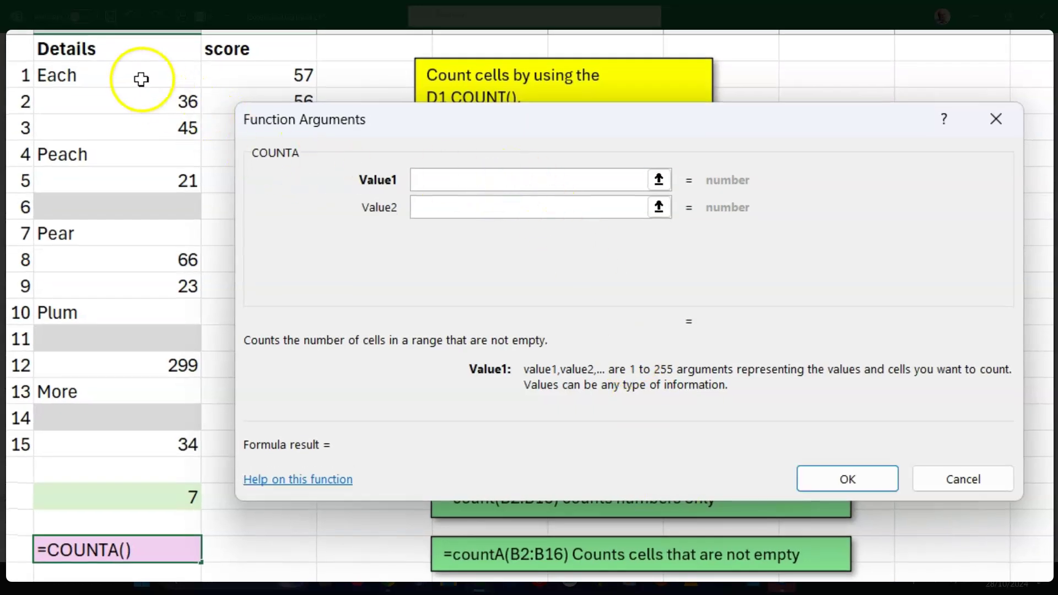
{"action": "left_click_drag", "start_coordinate": [137, 75], "coordinate": [152, 452]}
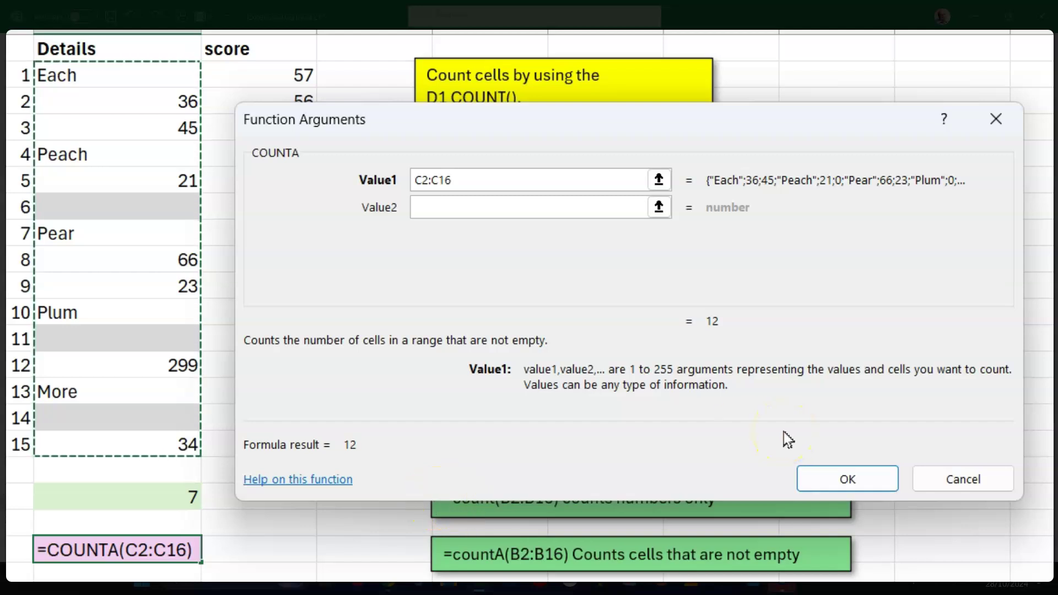
{"action": "left_click", "coordinate": [866, 471]}
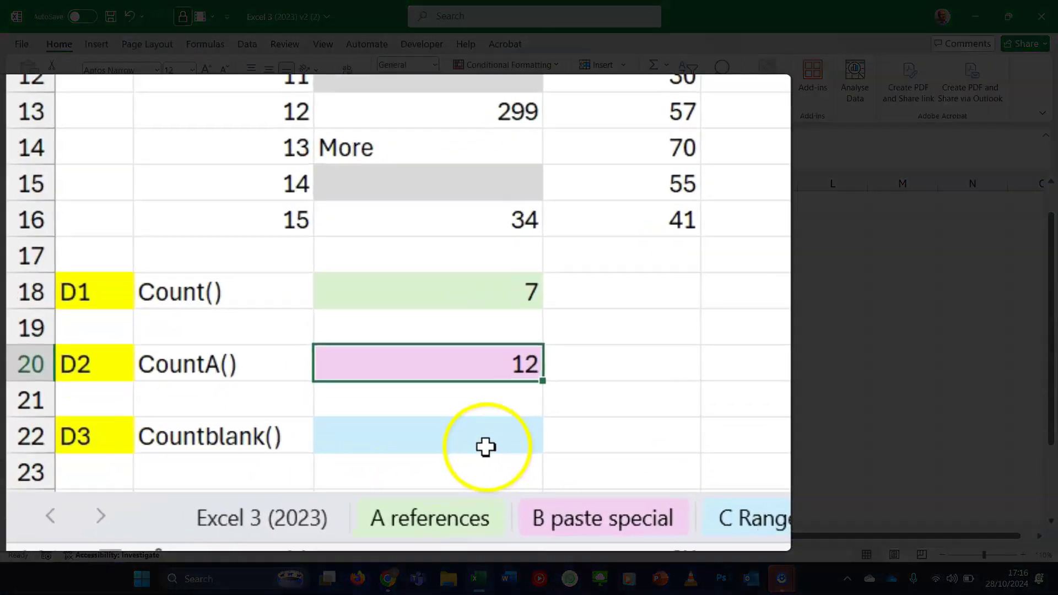
Step: Count the blank cells of the Details column in C22 with =COUNTBLANK(C2:C16), using the function arguments
{"action": "left_click", "coordinate": [485, 446]}
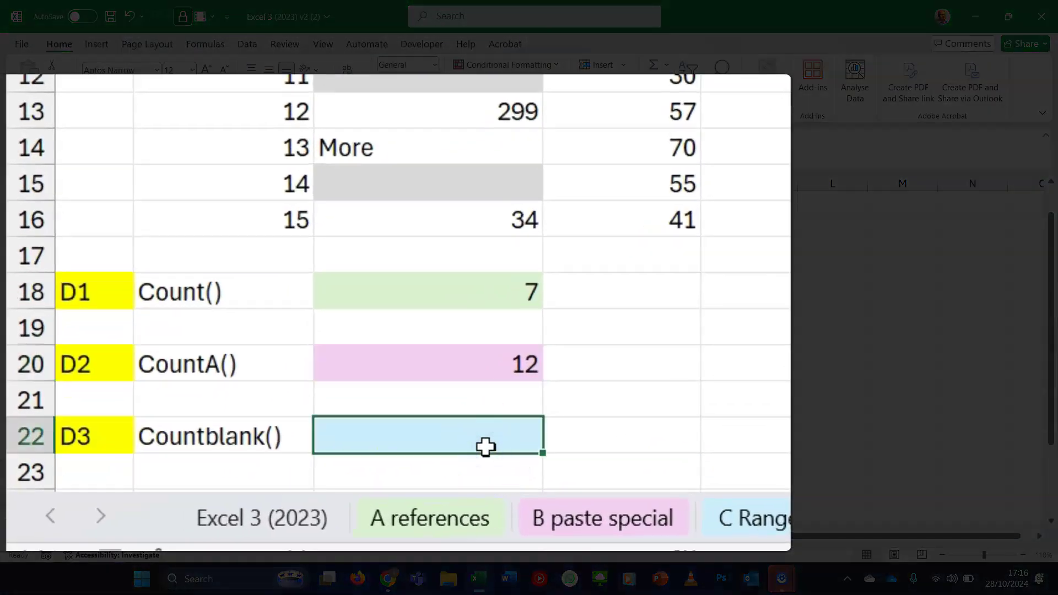
{"action": "type", "text": "=countb"}
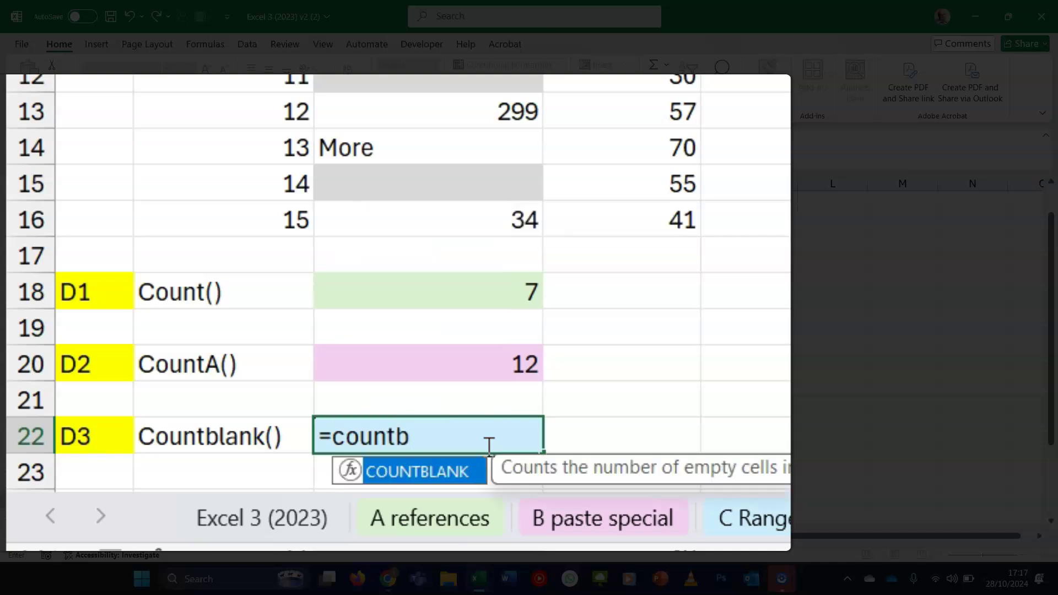
{"action": "key", "text": "Tab"}
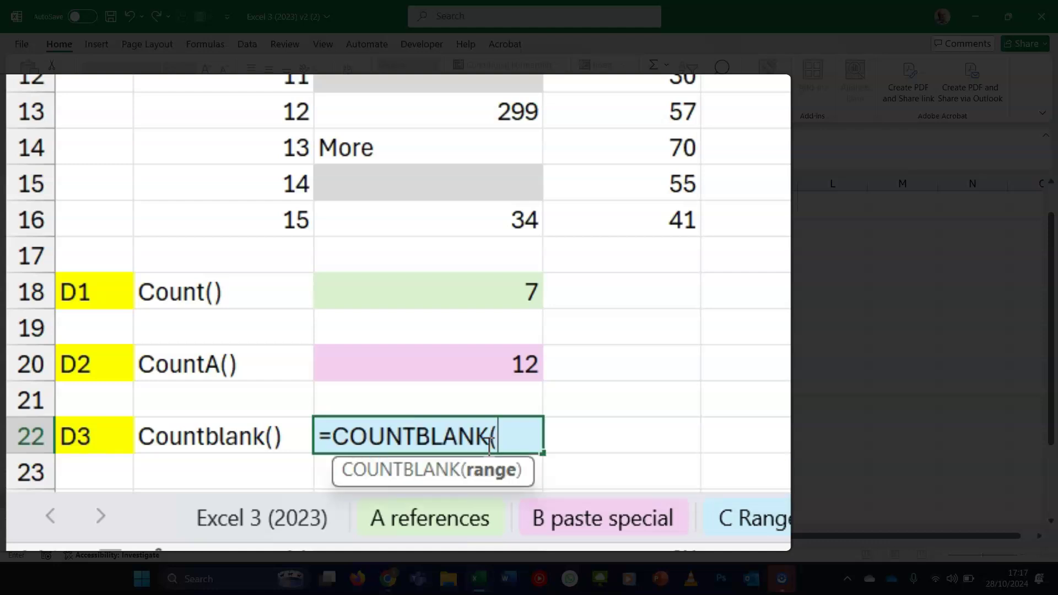
{"action": "left_click", "coordinate": [513, 440]}
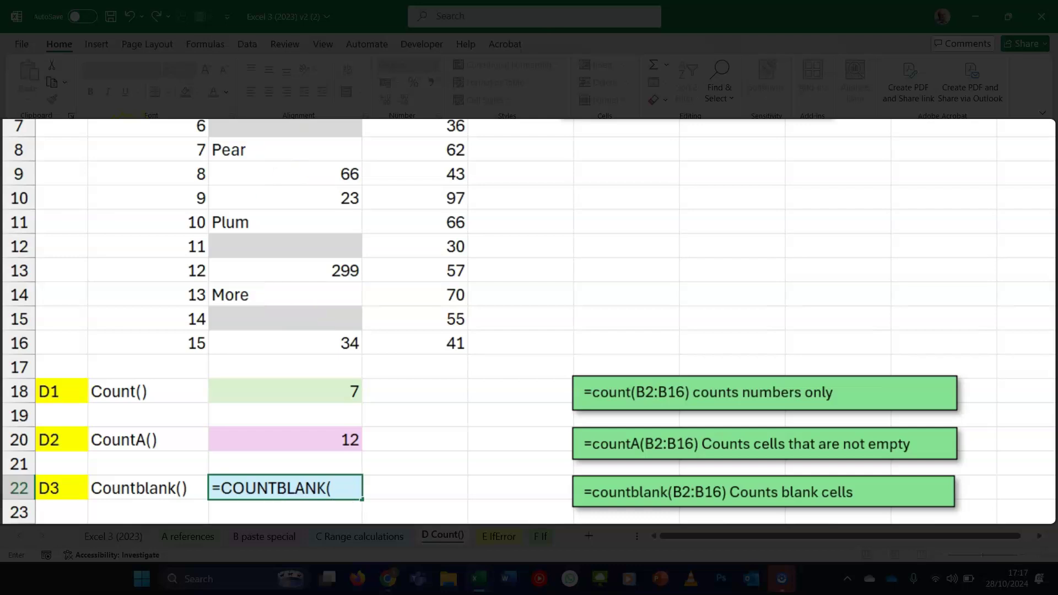
{"action": "key", "text": "ctrl+a"}
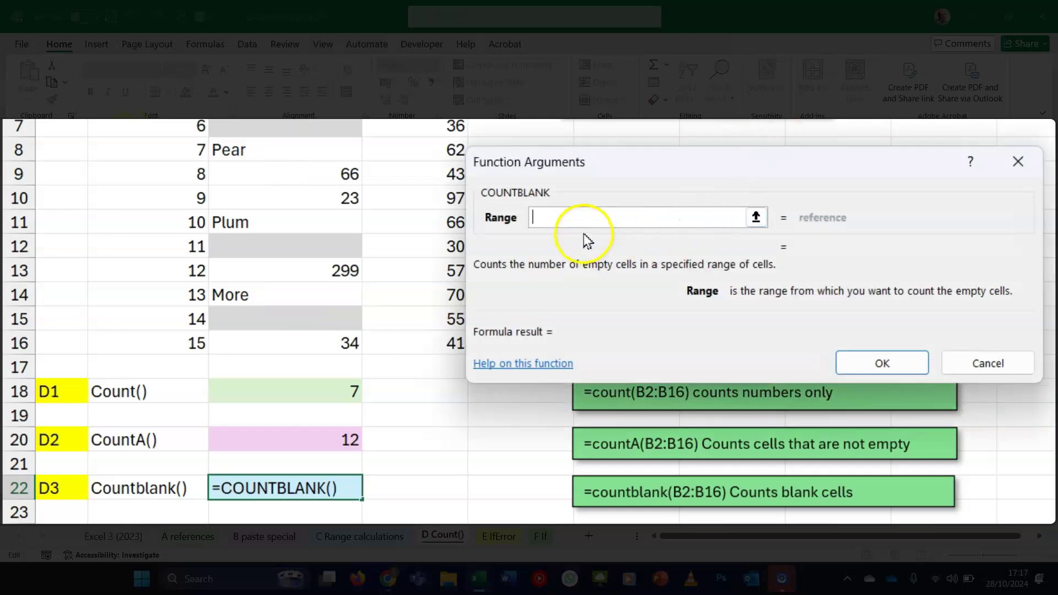
{"action": "left_click_drag", "start_coordinate": [307, 337], "coordinate": [306, 123]}
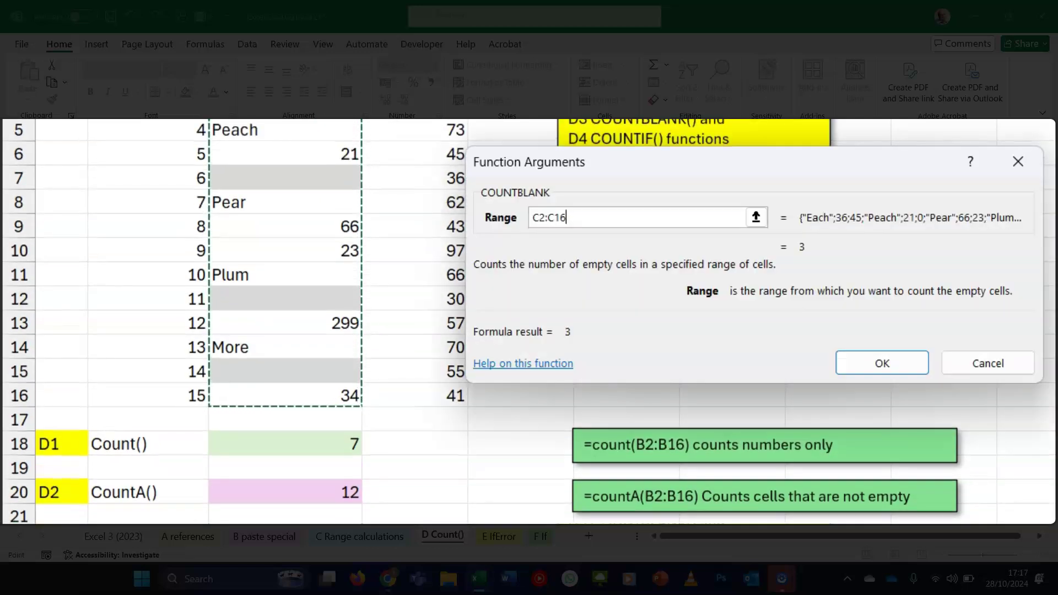
{"action": "left_click", "coordinate": [875, 365]}
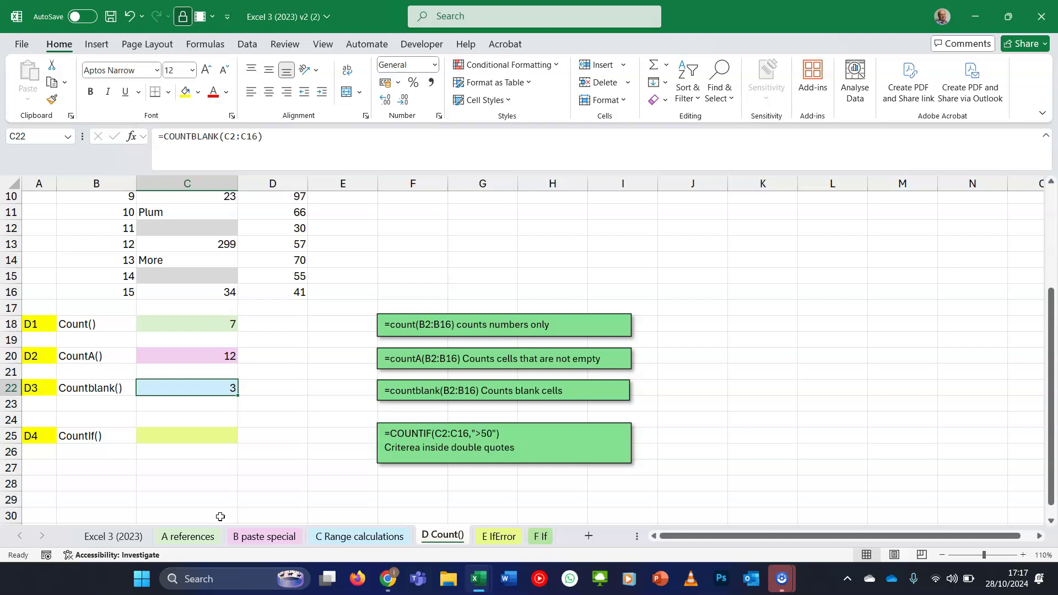
Step: Count the Details cells containing Plum in C25 with COUNTIF, using the function arguments with range C2:C16 and criteria Plum
{"action": "left_click", "coordinate": [166, 437]}
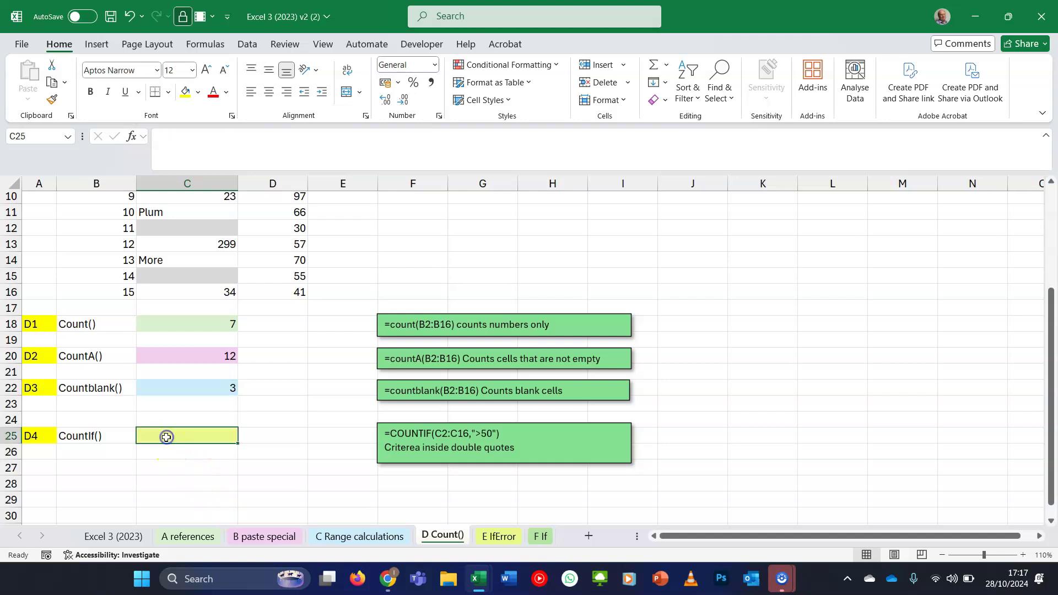
{"action": "type", "text": "=counti"}
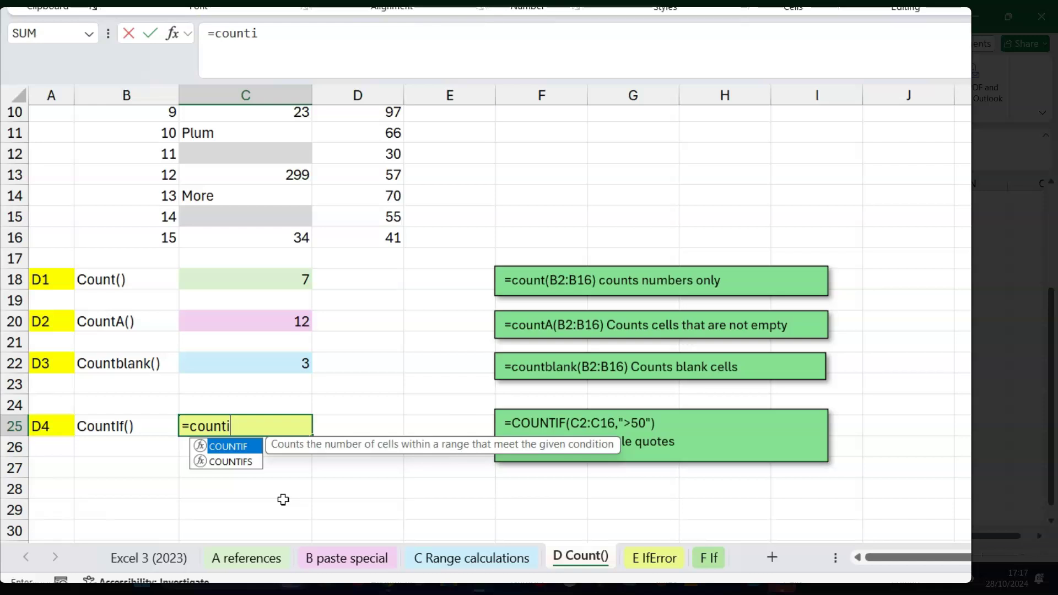
{"action": "double_click", "coordinate": [233, 447]}
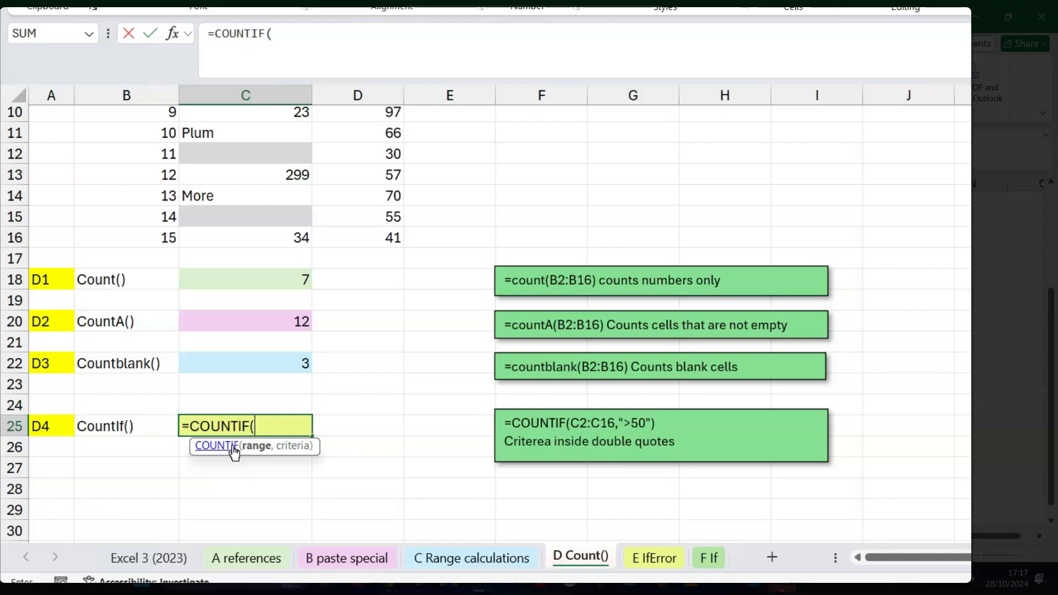
{"action": "left_click", "coordinate": [172, 37]}
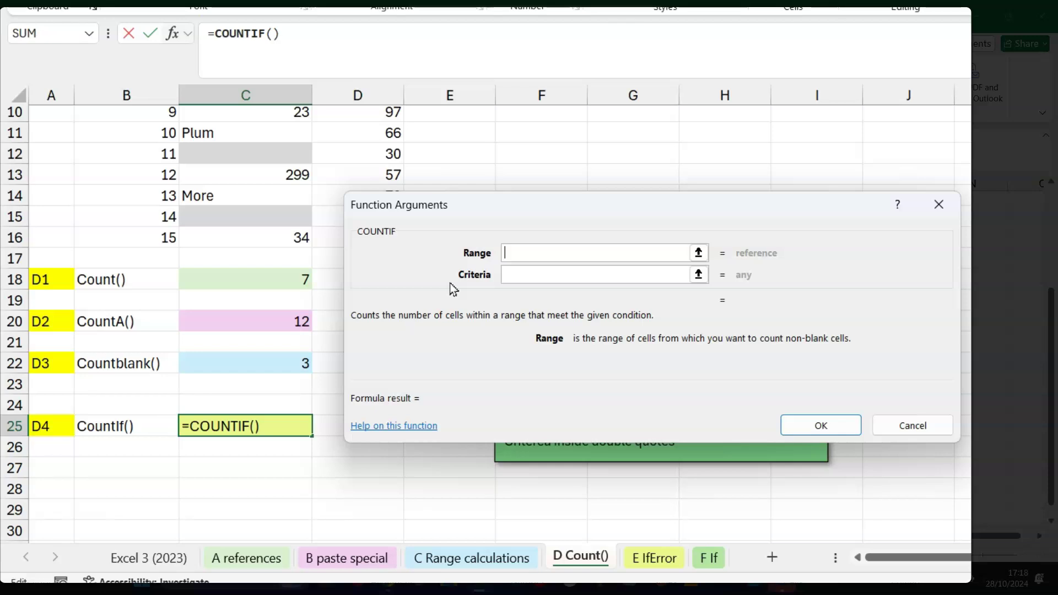
{"action": "left_click", "coordinate": [561, 262]}
{"action": "left_click", "coordinate": [272, 239]}
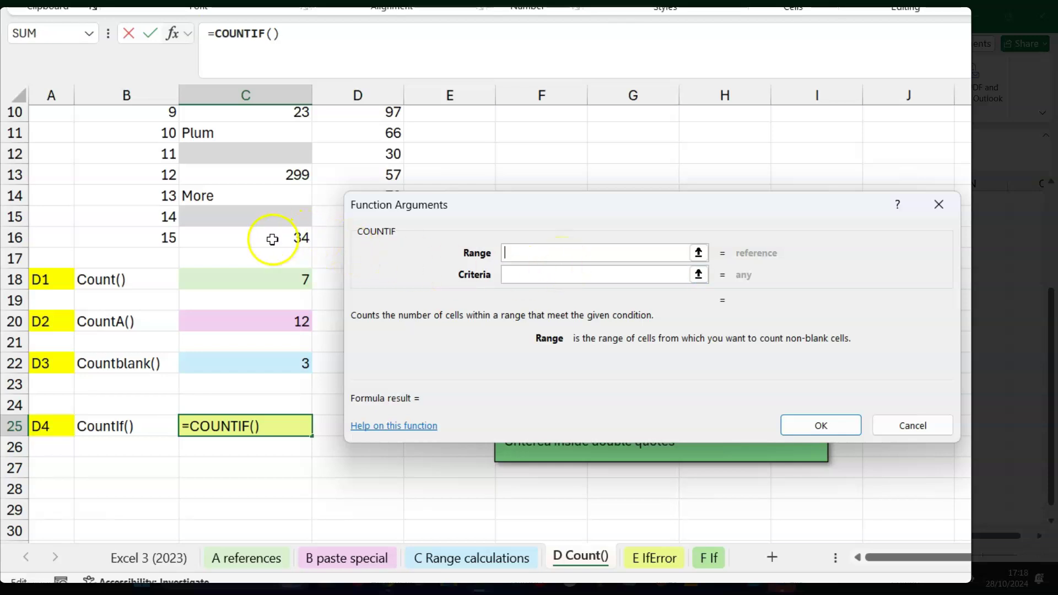
{"action": "left_click_drag", "start_coordinate": [272, 239], "coordinate": [259, 138]}
{"action": "left_click", "coordinate": [526, 272]}
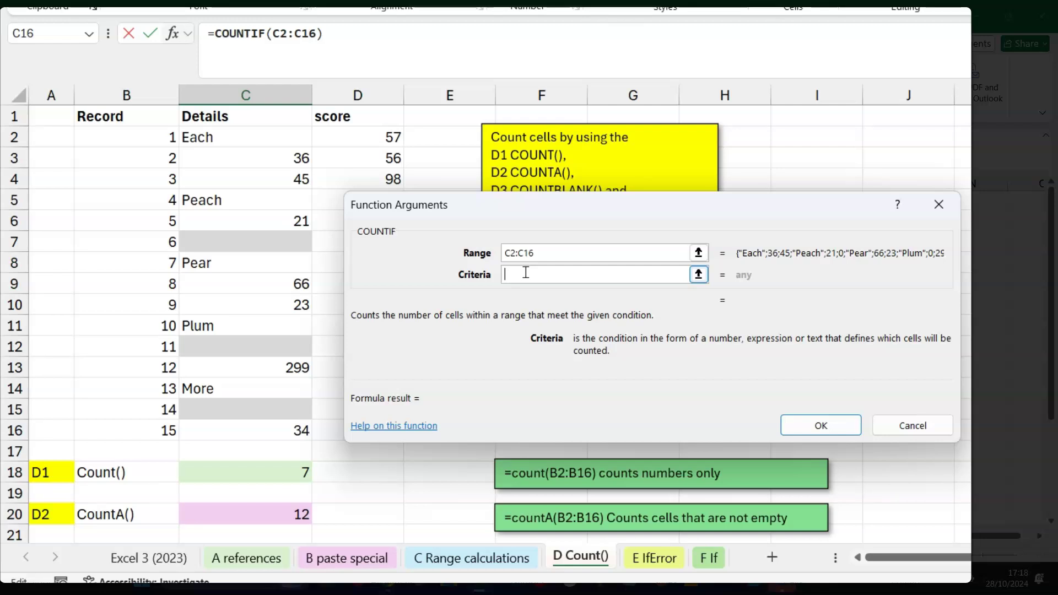
{"action": "type", "text": "Plum"}
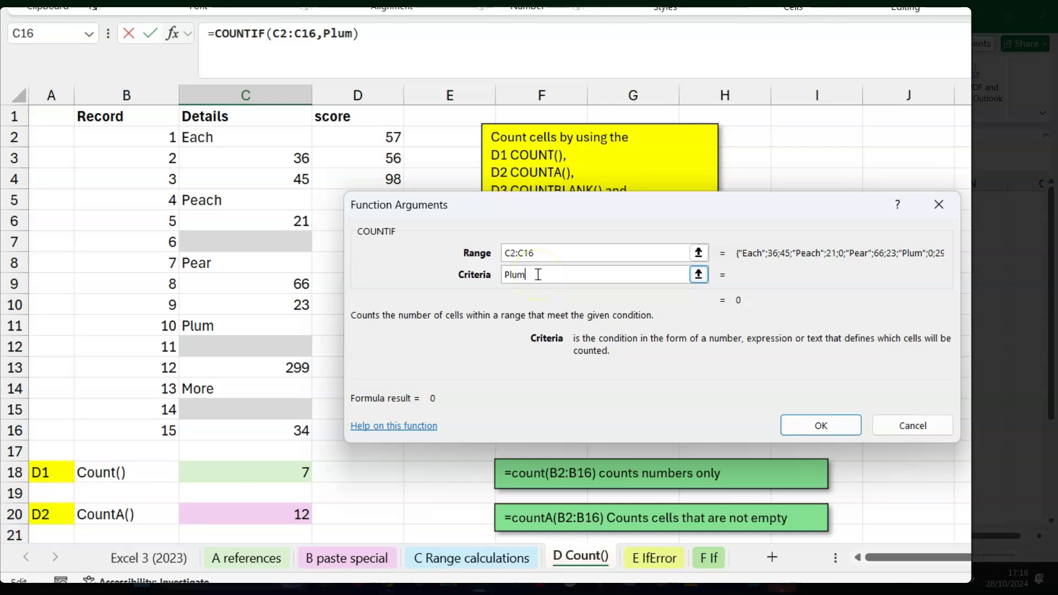
{"action": "left_click", "coordinate": [821, 426]}
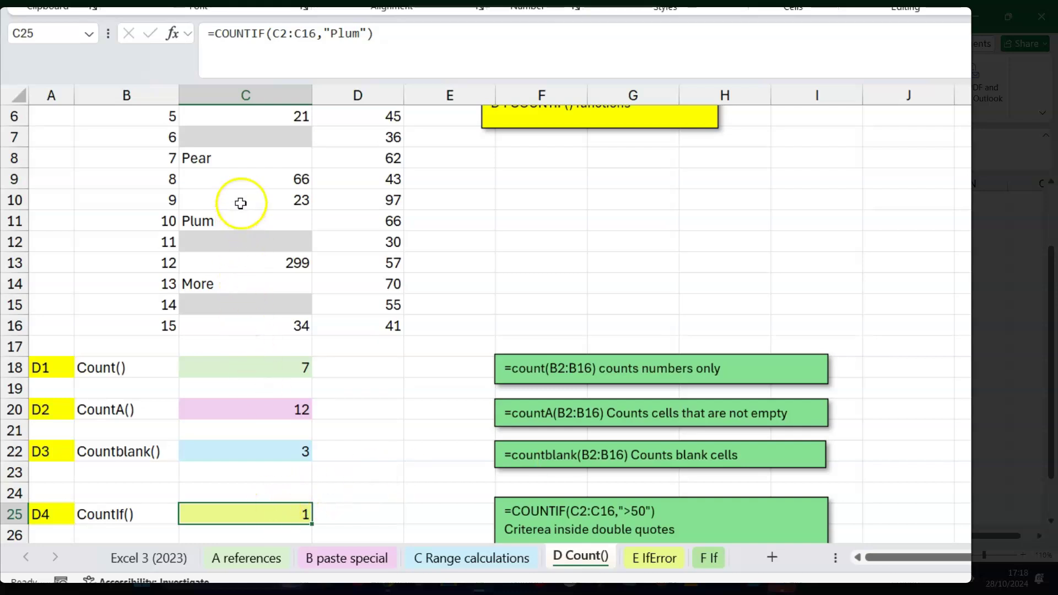
Step: Enter Plum in the blank Details cell C7
{"action": "left_click", "coordinate": [247, 137]}
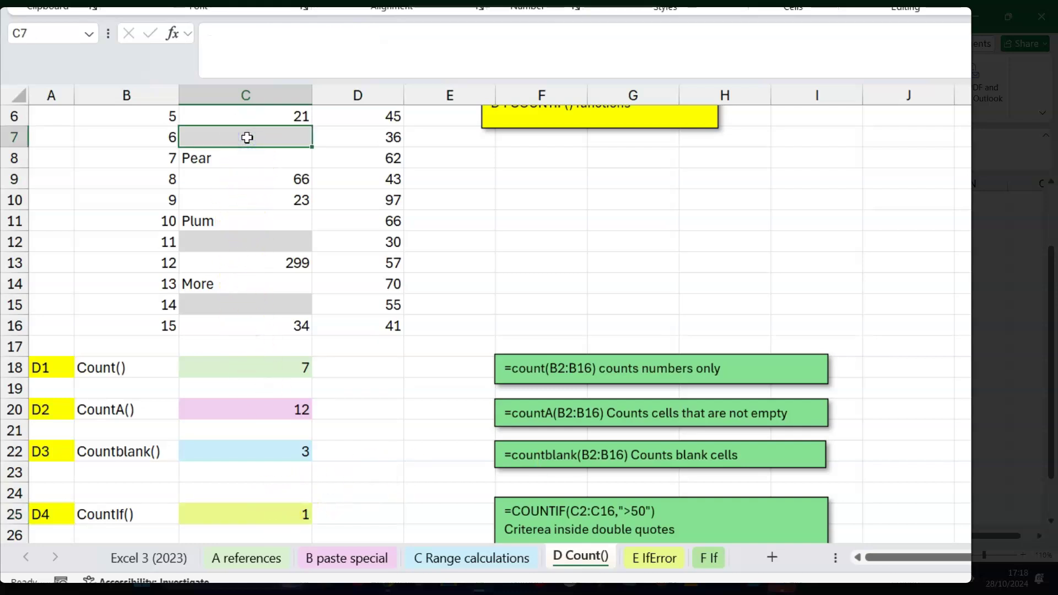
{"action": "type", "text": "Plum"}
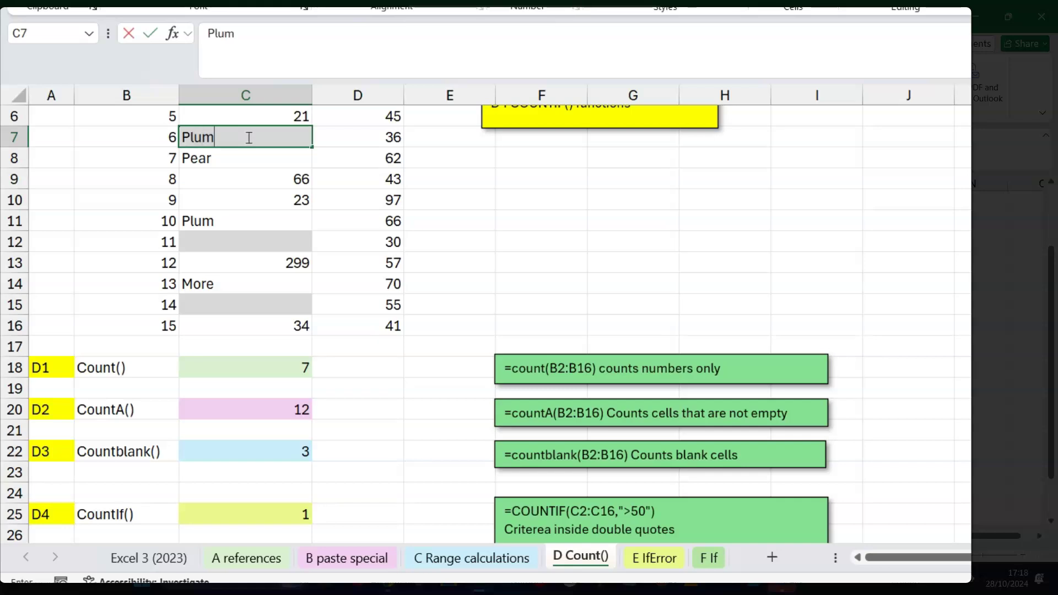
{"action": "key", "text": "Return"}
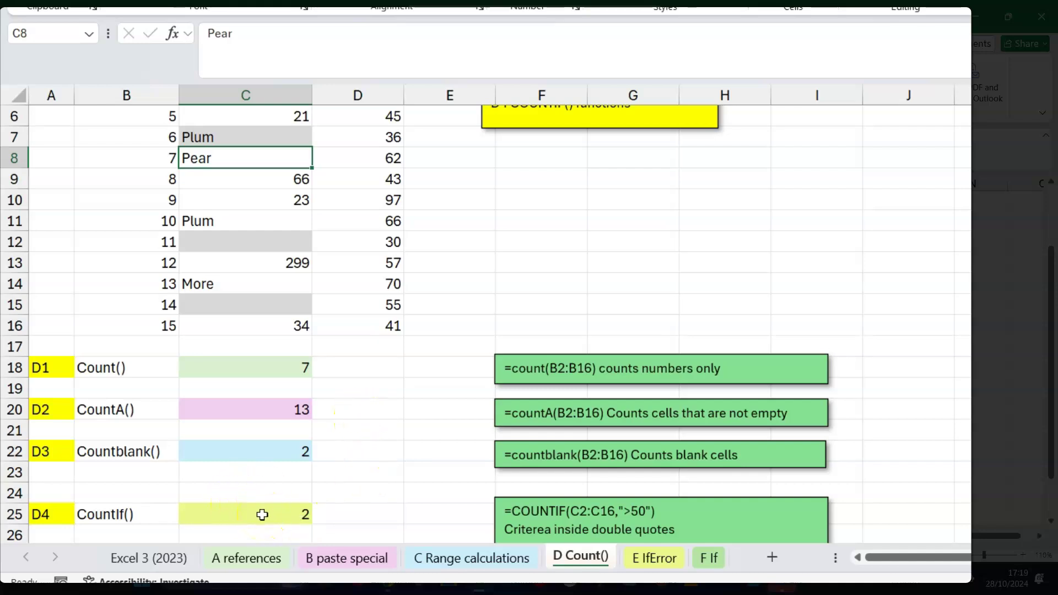
Step: Fill cell D25, beside the COUNTIF result, with standard yellow
{"action": "left_click", "coordinate": [376, 511]}
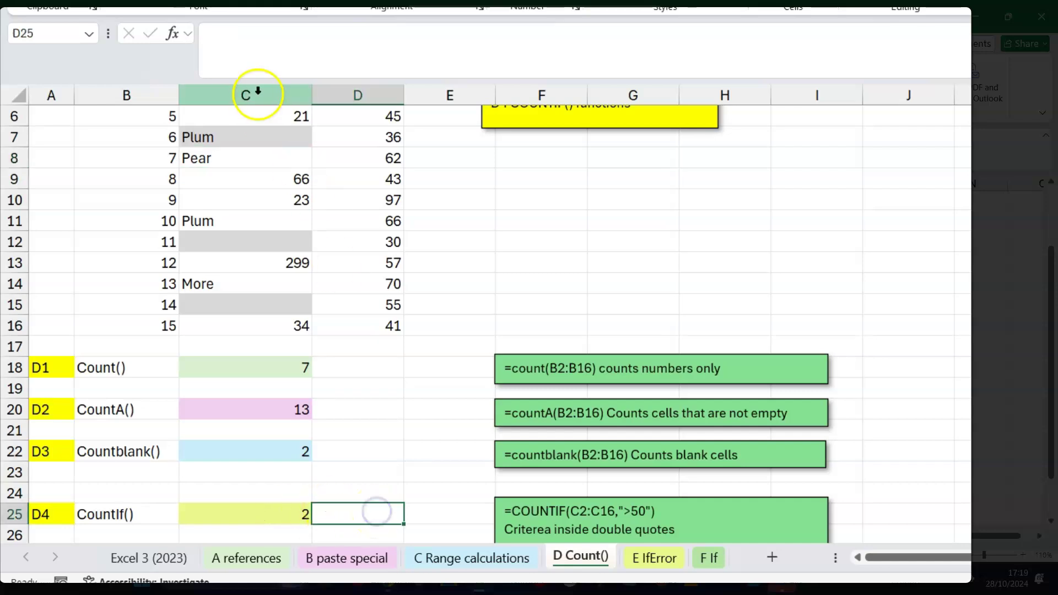
{"action": "left_click", "coordinate": [245, 1]}
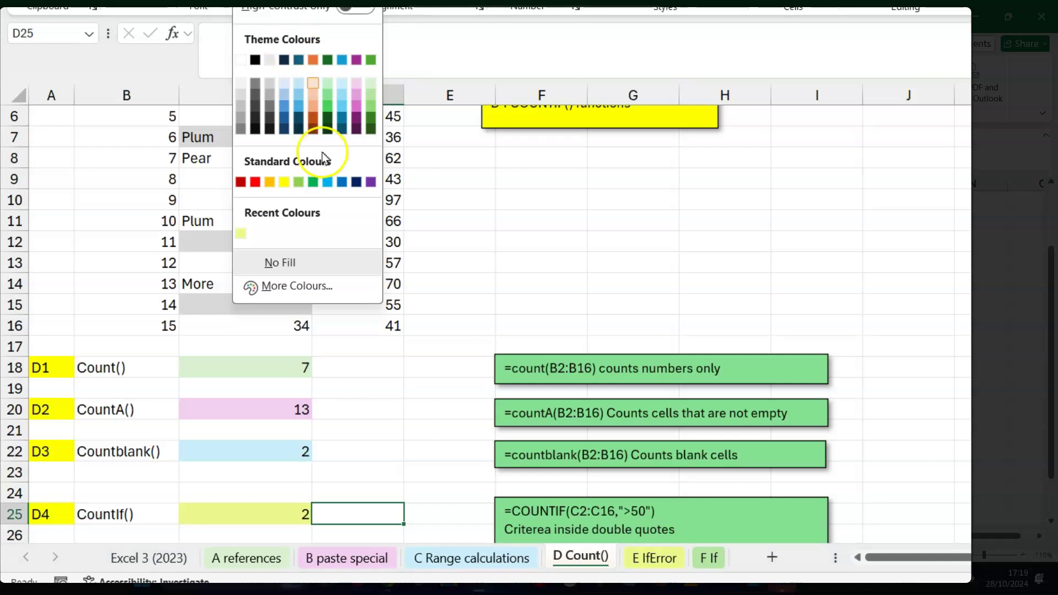
{"action": "left_click", "coordinate": [285, 178]}
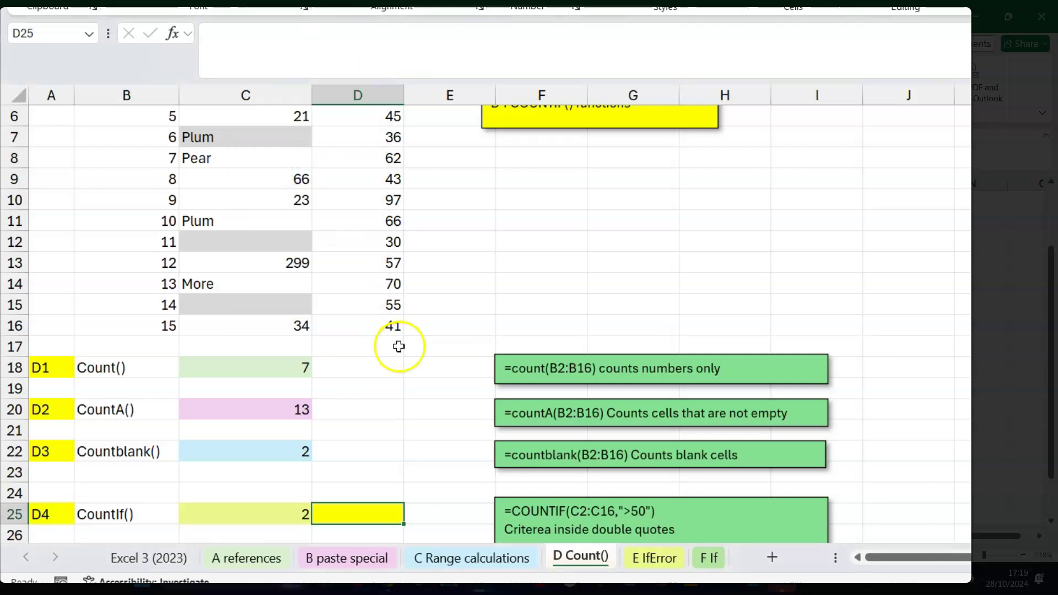
Step: Count the scores above 50 in D25 with COUNTIF, using the function arguments with range D2:D16 and criteria >50
{"action": "type", "text": "=count"}
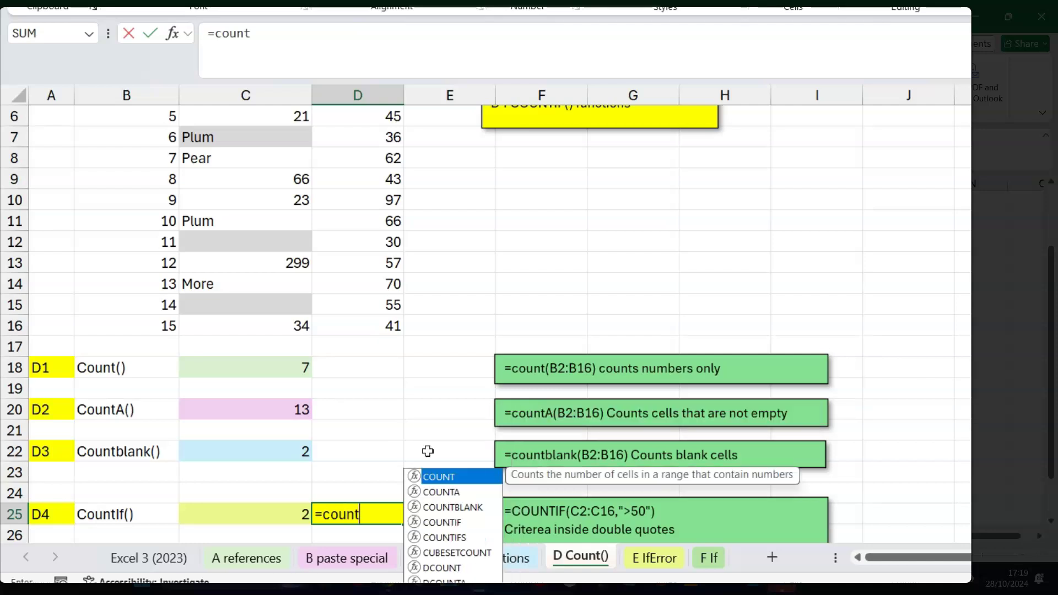
{"action": "type", "text": "i"}
{"action": "key", "text": "Tab"}
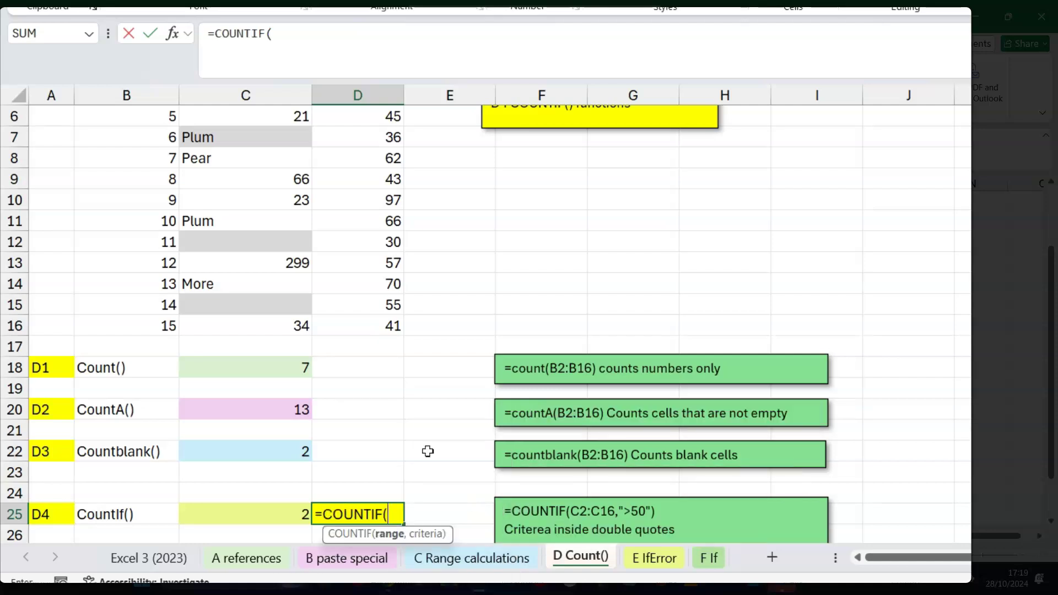
{"action": "left_click", "coordinate": [172, 34]}
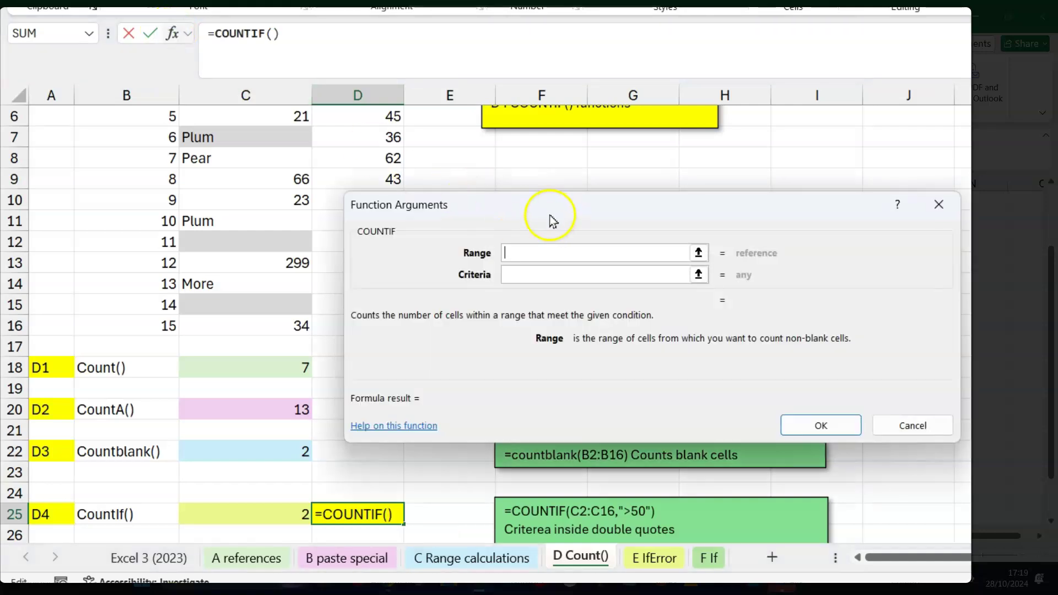
{"action": "left_click_drag", "start_coordinate": [549, 216], "coordinate": [736, 200]}
{"action": "left_click_drag", "start_coordinate": [384, 325], "coordinate": [370, 141]}
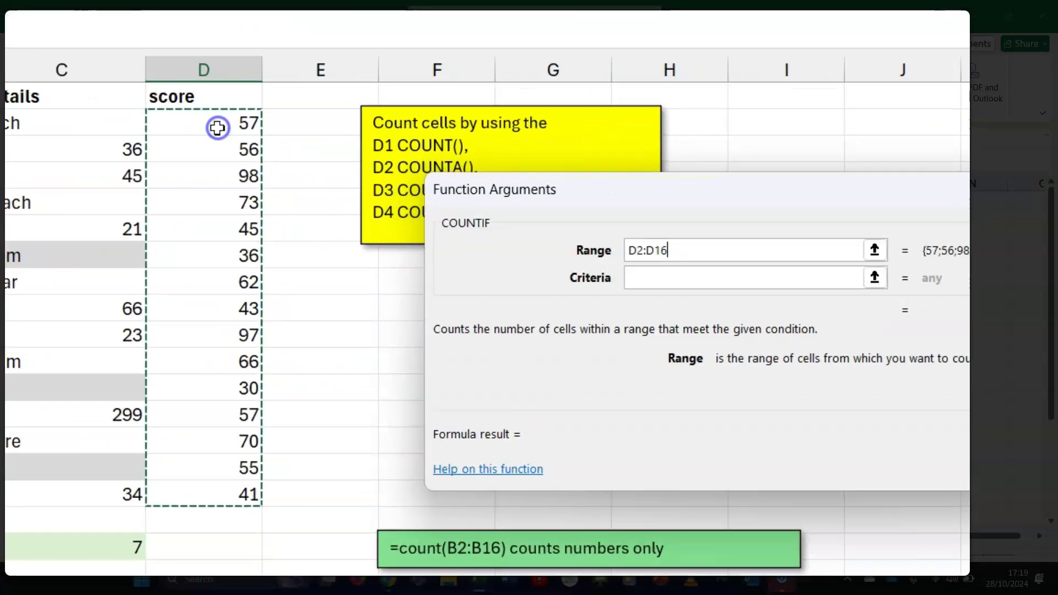
{"action": "left_click", "coordinate": [668, 284]}
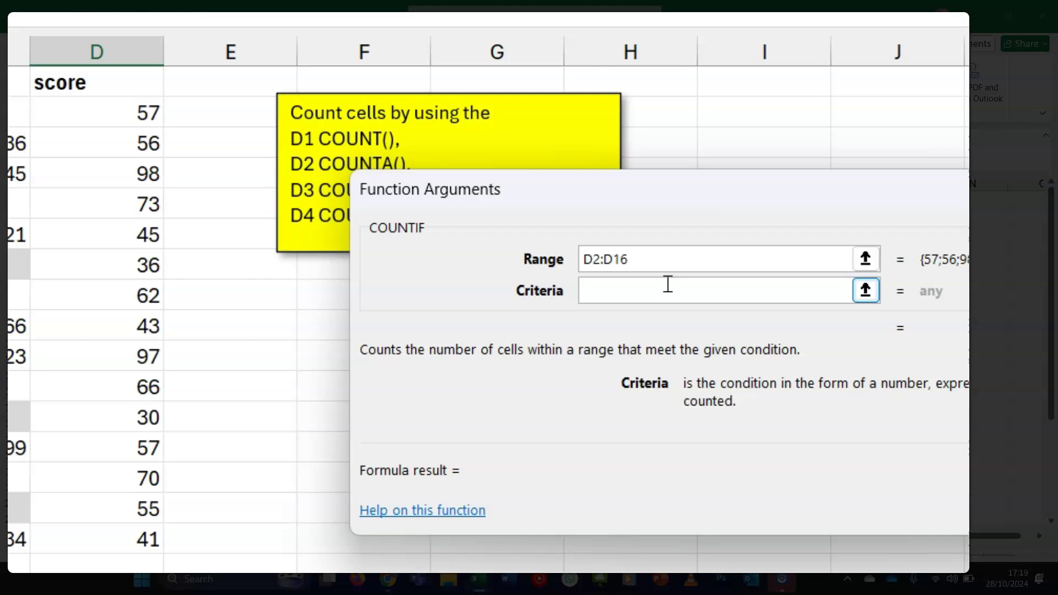
{"action": "type", "text": ">50"}
{"action": "left_click", "coordinate": [600, 298]}
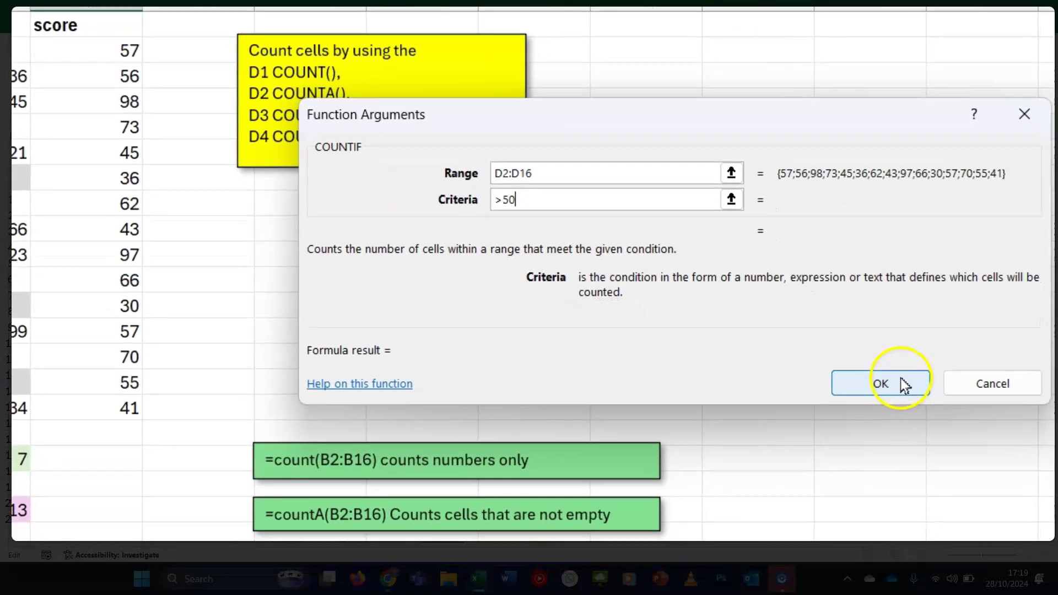
{"action": "left_click", "coordinate": [898, 381]}
Step: Check the score column against the COUNTIF result in D25 and inspect that cell's formula
{"action": "scroll", "coordinate": [900, 378], "scroll_direction": "down", "scroll_amount": 1}
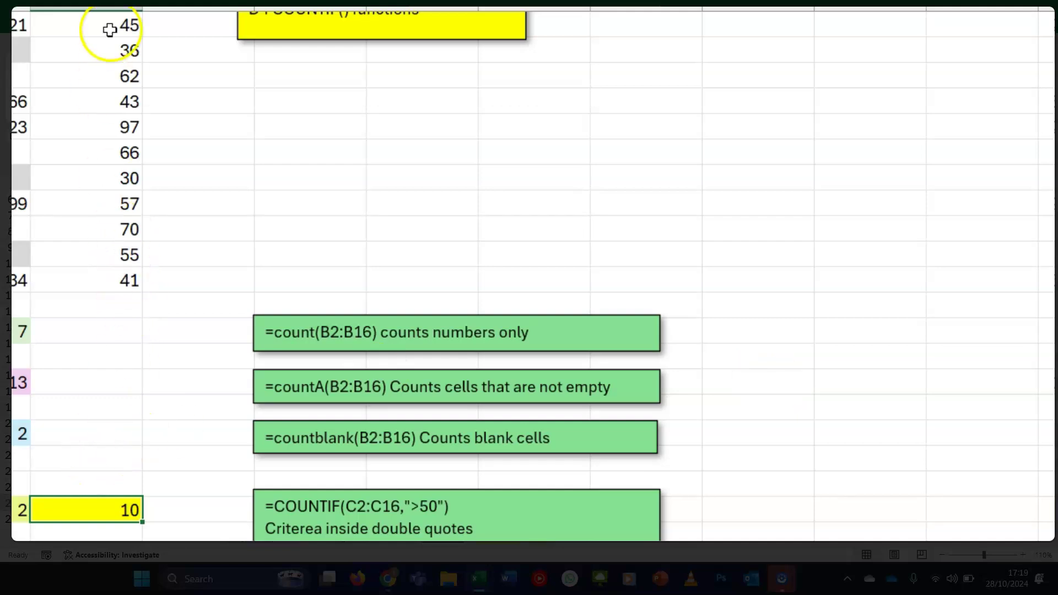
{"action": "scroll", "coordinate": [110, 29], "scroll_direction": "up", "scroll_amount": 5}
{"action": "scroll", "coordinate": [109, 29], "scroll_direction": "down", "scroll_amount": 3}
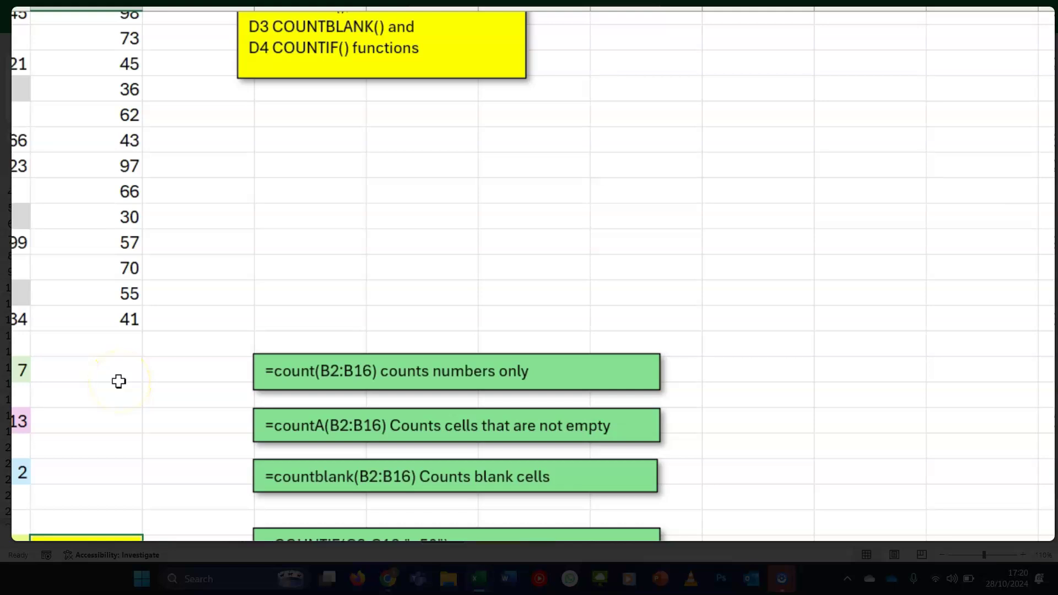
{"action": "scroll", "coordinate": [119, 381], "scroll_direction": "down", "scroll_amount": 2}
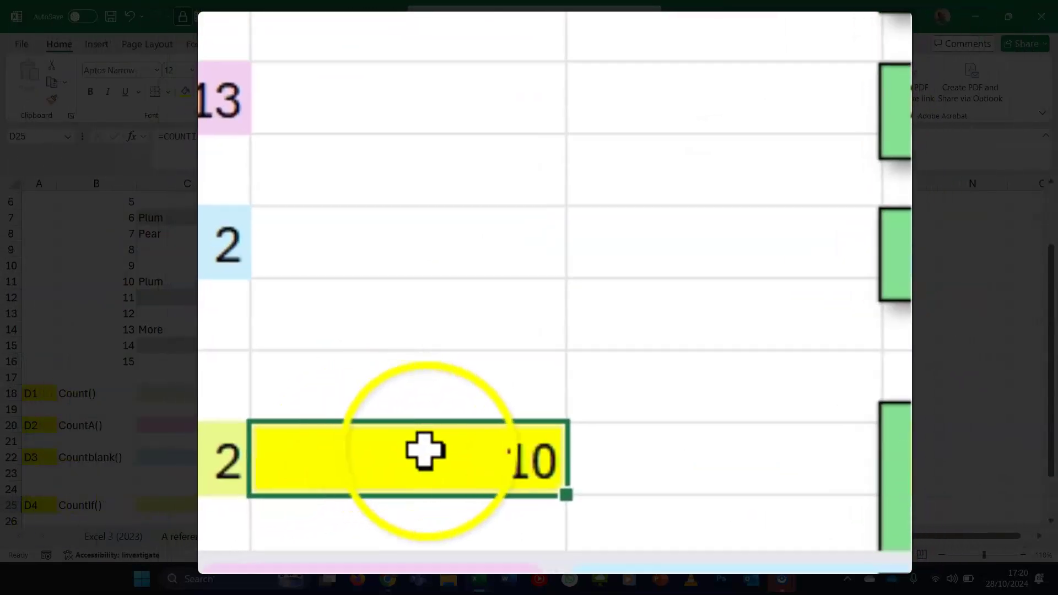
{"action": "double_click", "coordinate": [424, 450]}
{"action": "scroll", "coordinate": [561, 259], "scroll_direction": "down", "scroll_amount": 2}
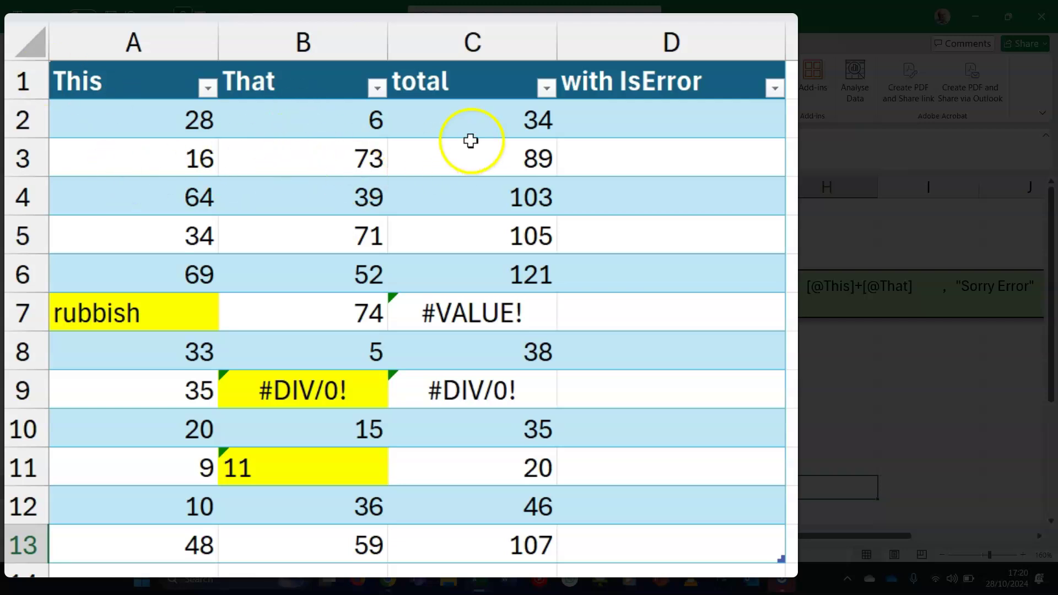
Step: On the E IfError sheet, examine the total formula in C2 and the highlighted source cells A7, B9 and B11
{"action": "left_click", "coordinate": [469, 141]}
{"action": "left_click", "coordinate": [467, 122]}
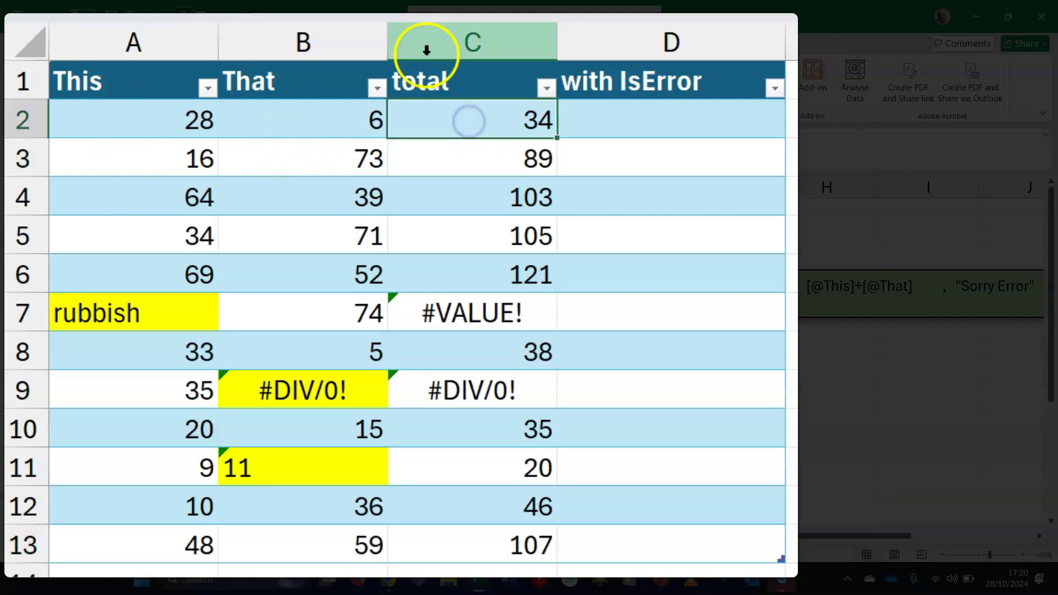
{"action": "double_click", "coordinate": [500, 126]}
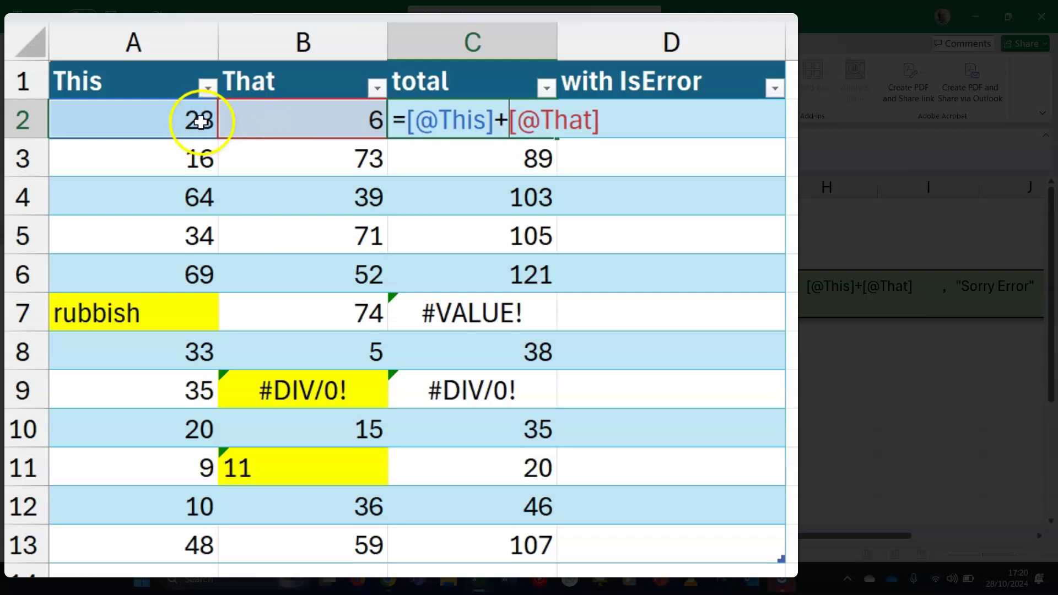
{"action": "left_click", "coordinate": [317, 122]}
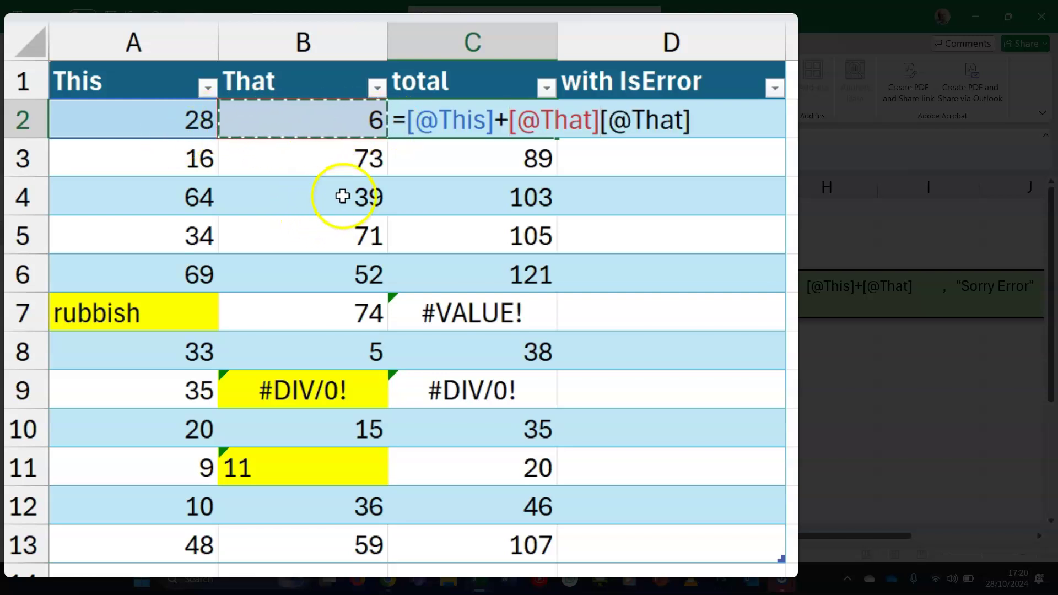
{"action": "key", "text": "Escape"}
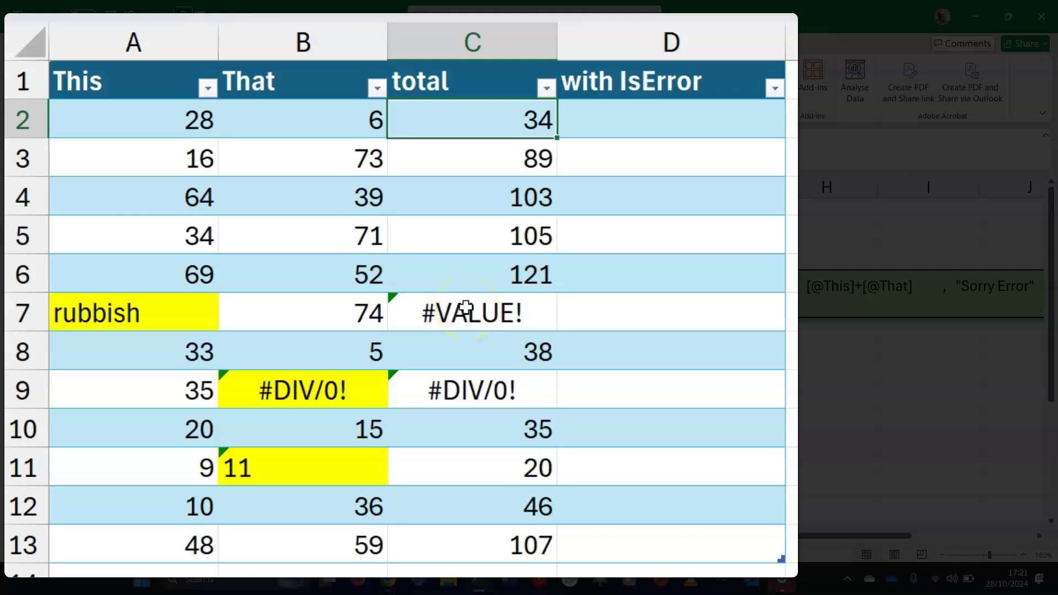
{"action": "left_click", "coordinate": [198, 307]}
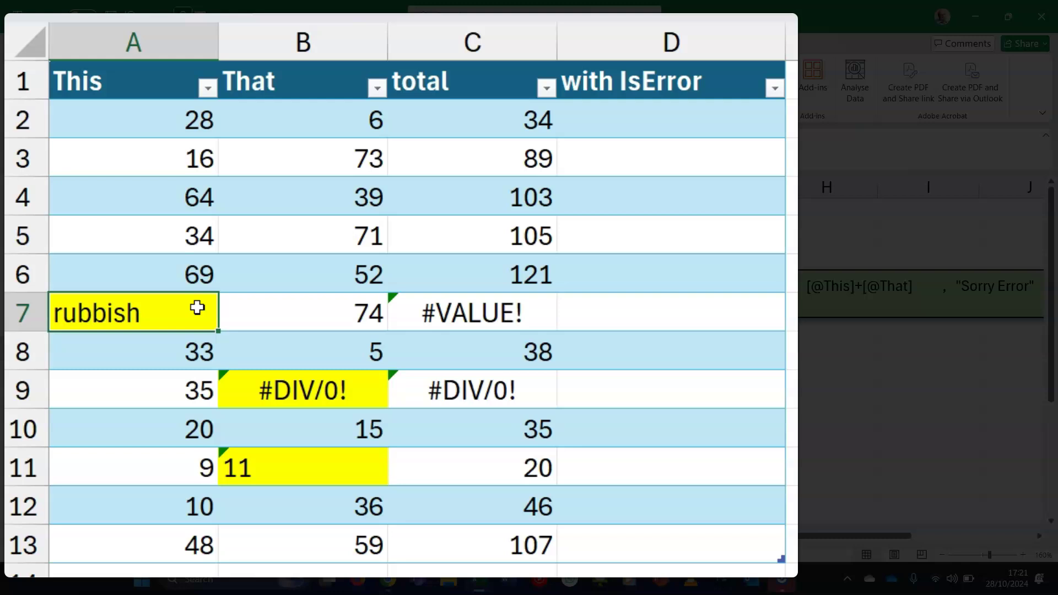
{"action": "left_click", "coordinate": [312, 396]}
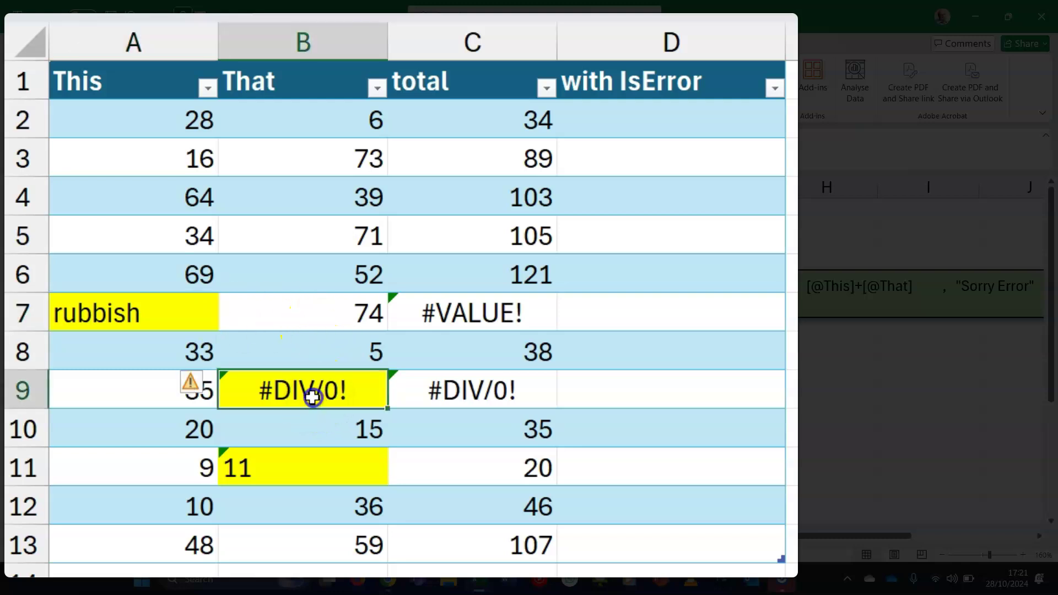
{"action": "left_click", "coordinate": [306, 467]}
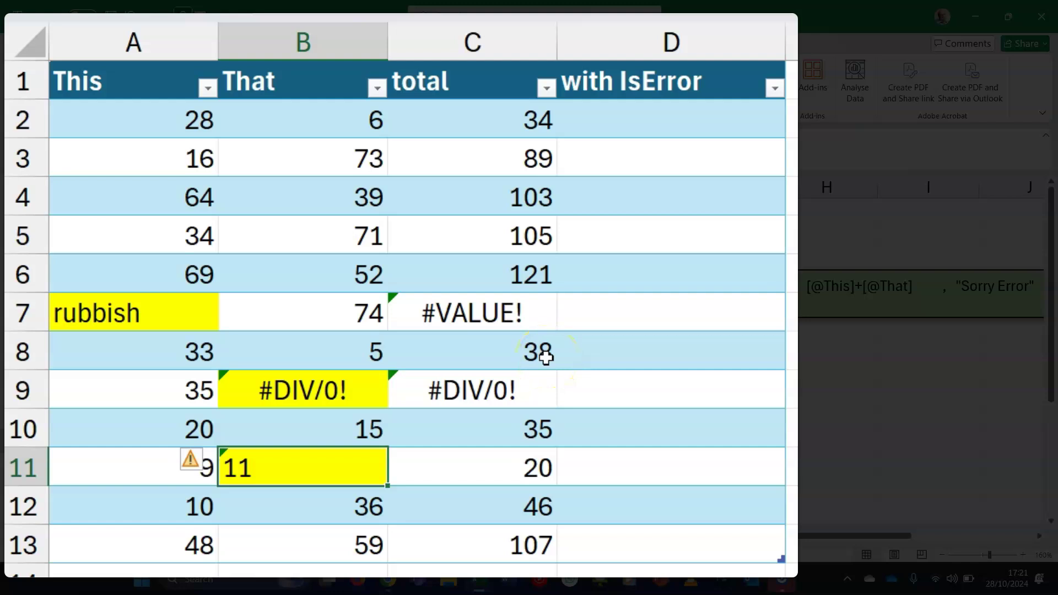
Step: Enter an IFERROR formula in D2 through the function arguments, with the row's total as Value and 0 as Value_if_error
{"action": "left_click", "coordinate": [588, 136]}
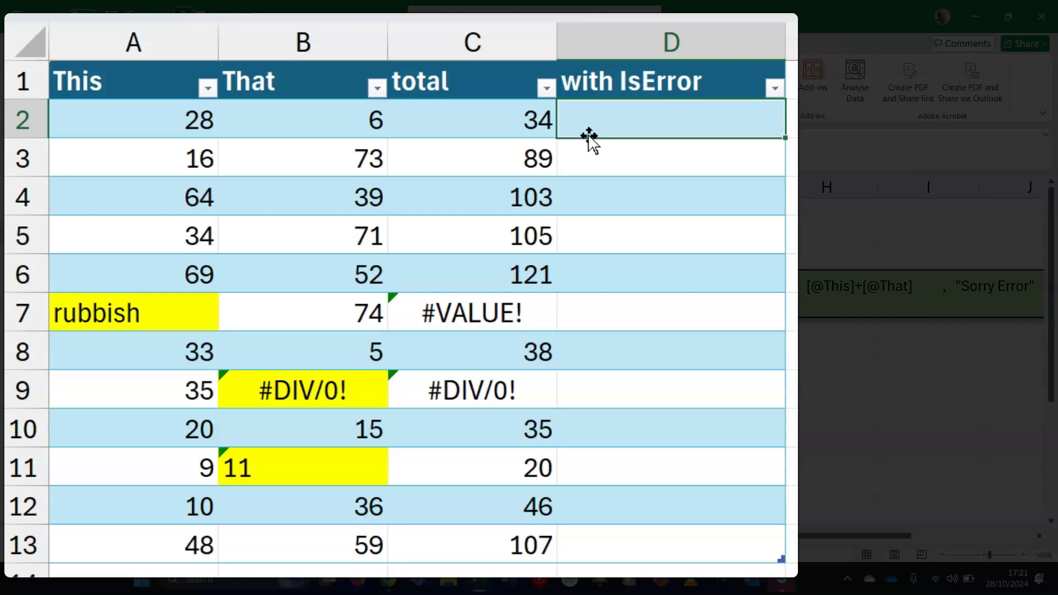
{"action": "double_click", "coordinate": [587, 135]}
{"action": "type", "text": "="}
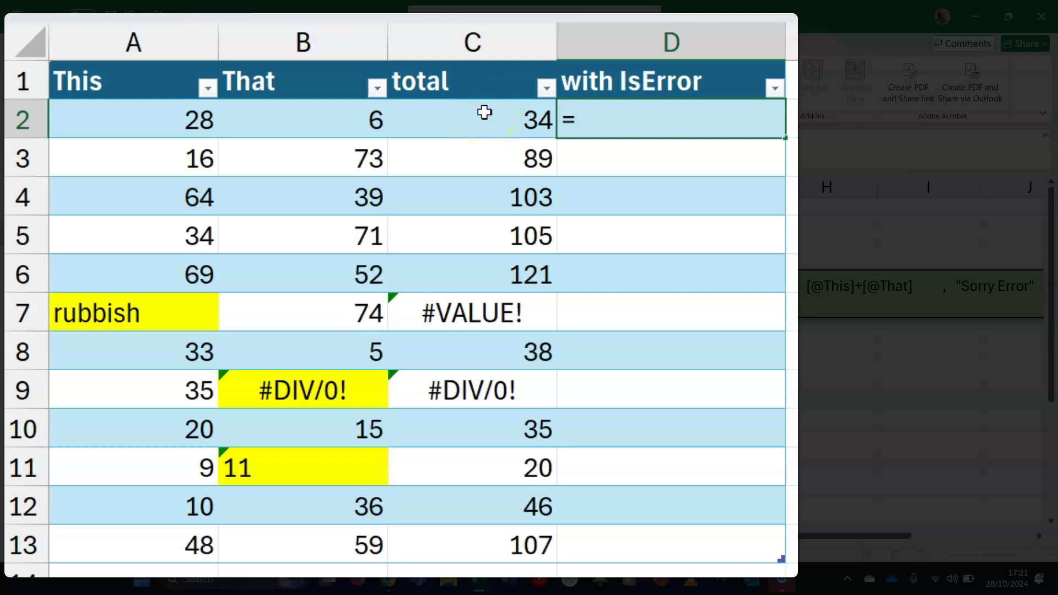
{"action": "type", "text": "iferror"}
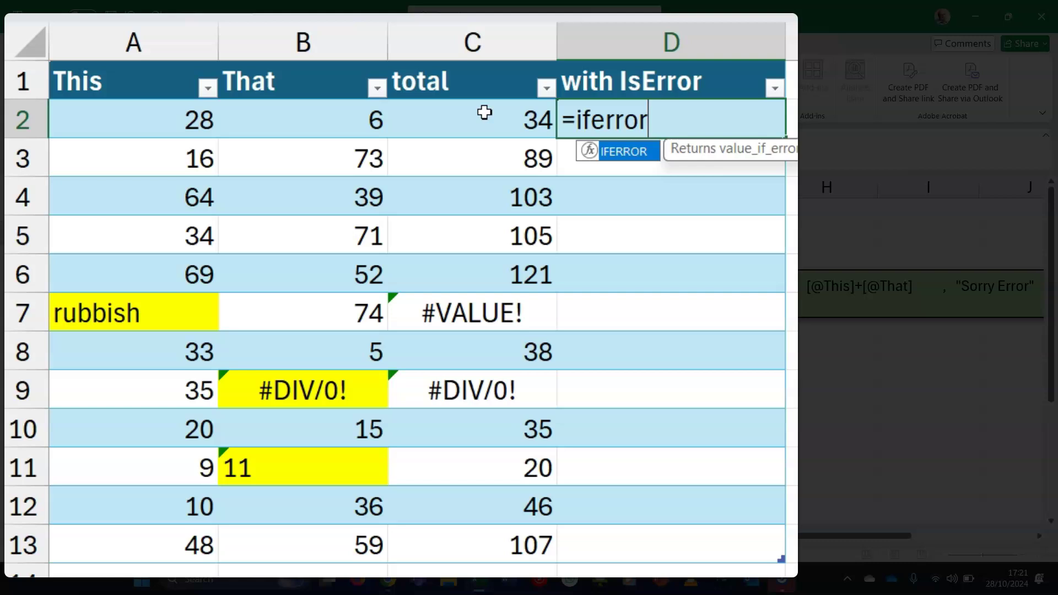
{"action": "key", "text": "Tab"}
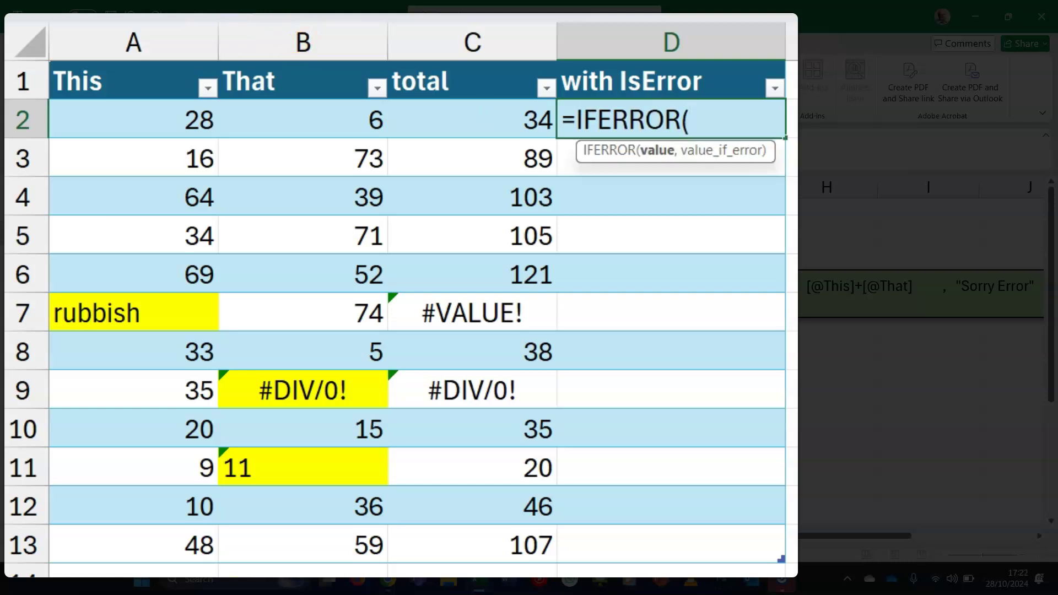
{"action": "type", "text": ")"}
{"action": "key", "text": "shift+F3"}
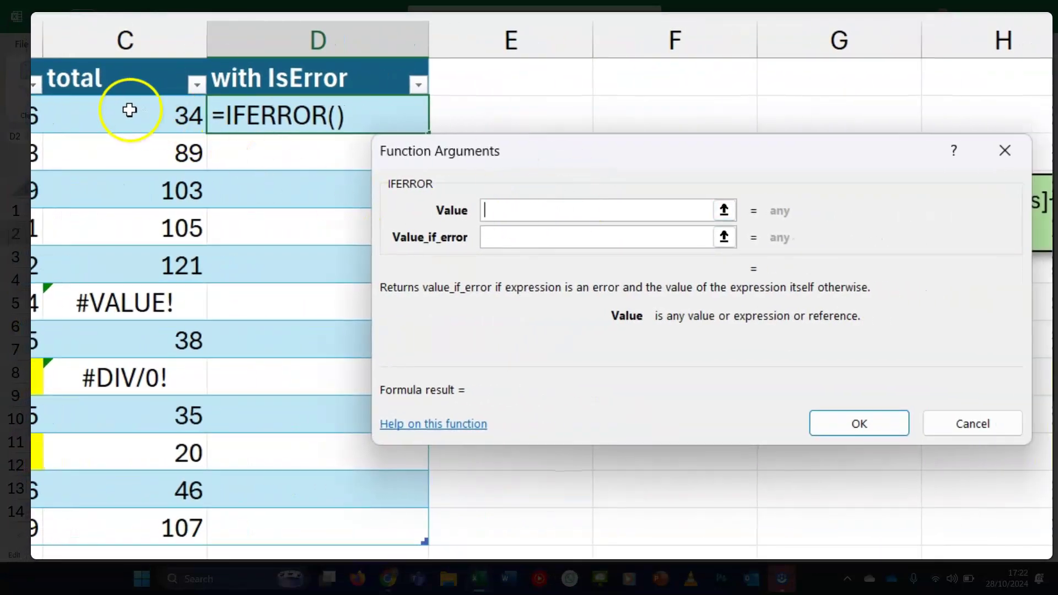
{"action": "left_click", "coordinate": [129, 113]}
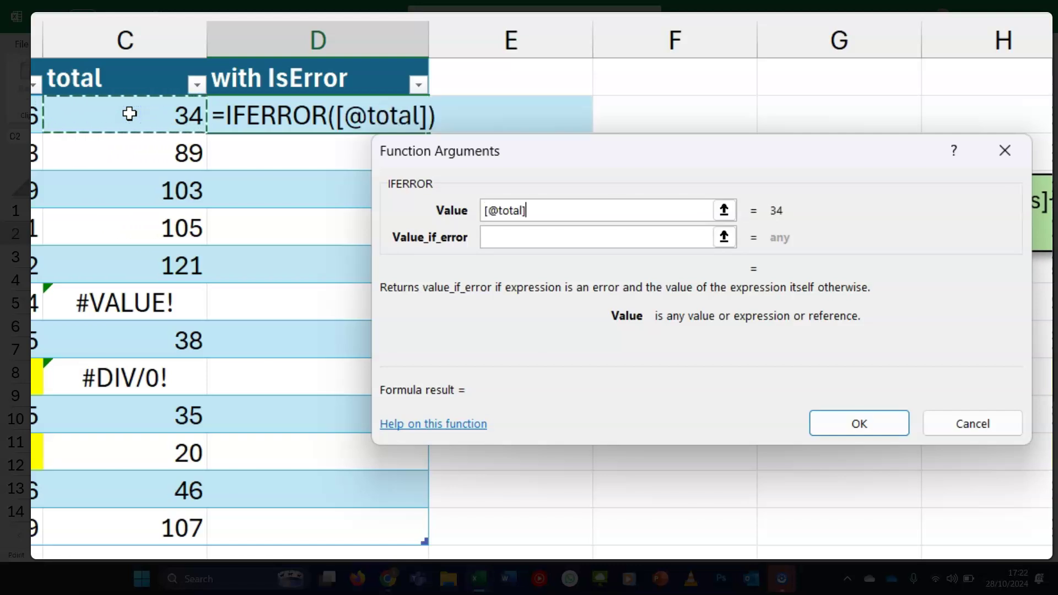
{"action": "left_click", "coordinate": [511, 238]}
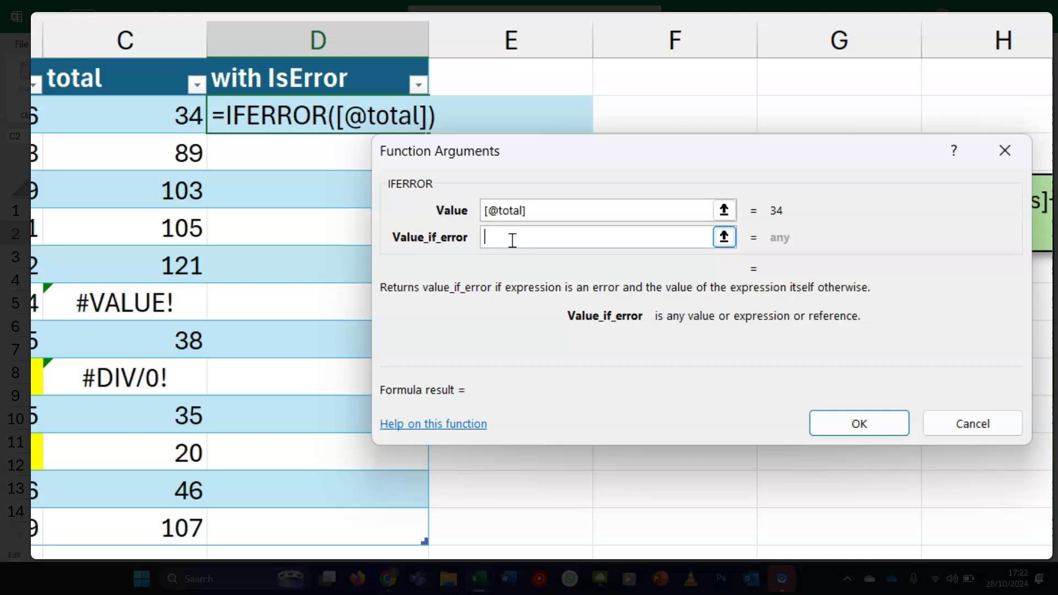
{"action": "type", "text": "0"}
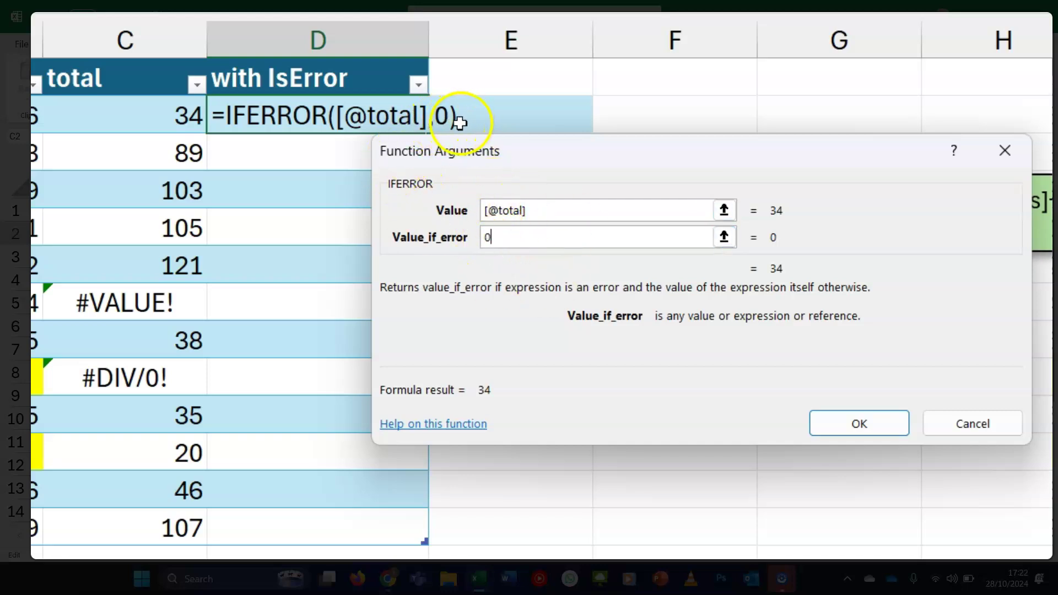
{"action": "left_click", "coordinate": [833, 420]}
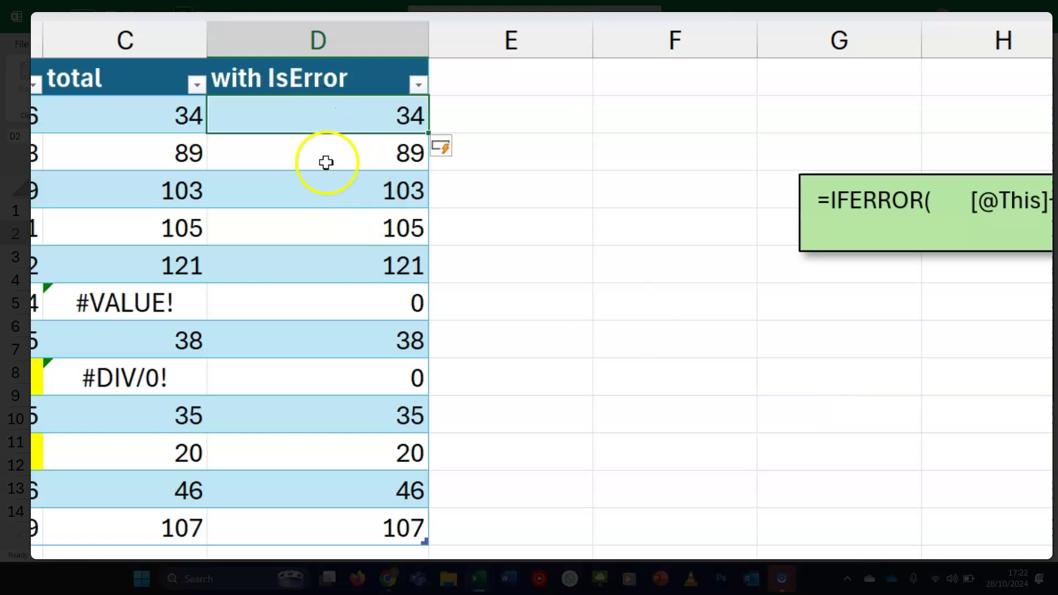
Step: Check the IFERROR results in D7 and D9 against the errors in the total column
{"action": "left_click", "coordinate": [396, 304]}
{"action": "left_click", "coordinate": [392, 373]}
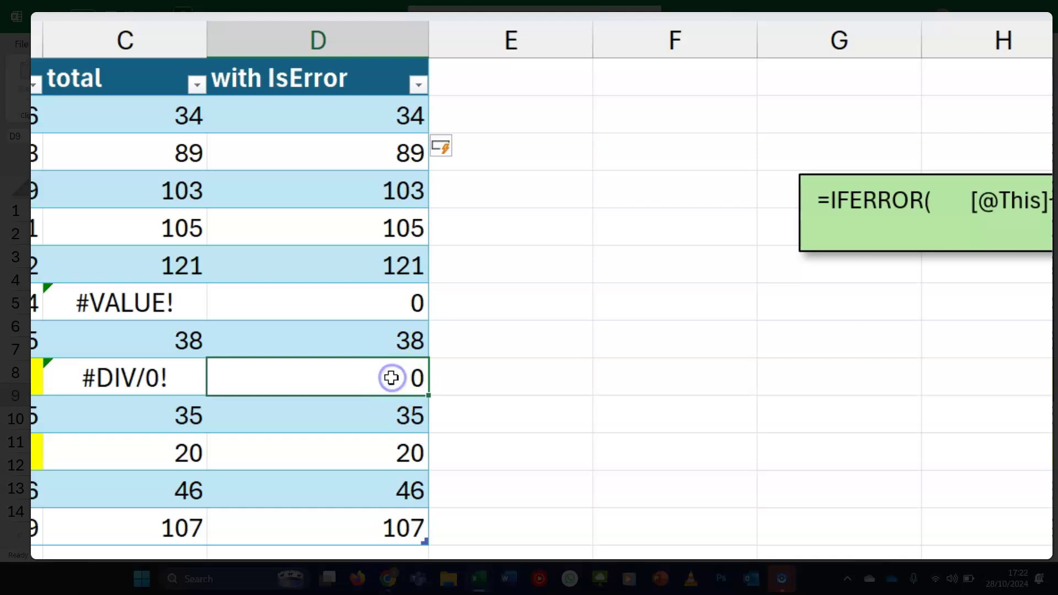
{"action": "left_click", "coordinate": [392, 315]}
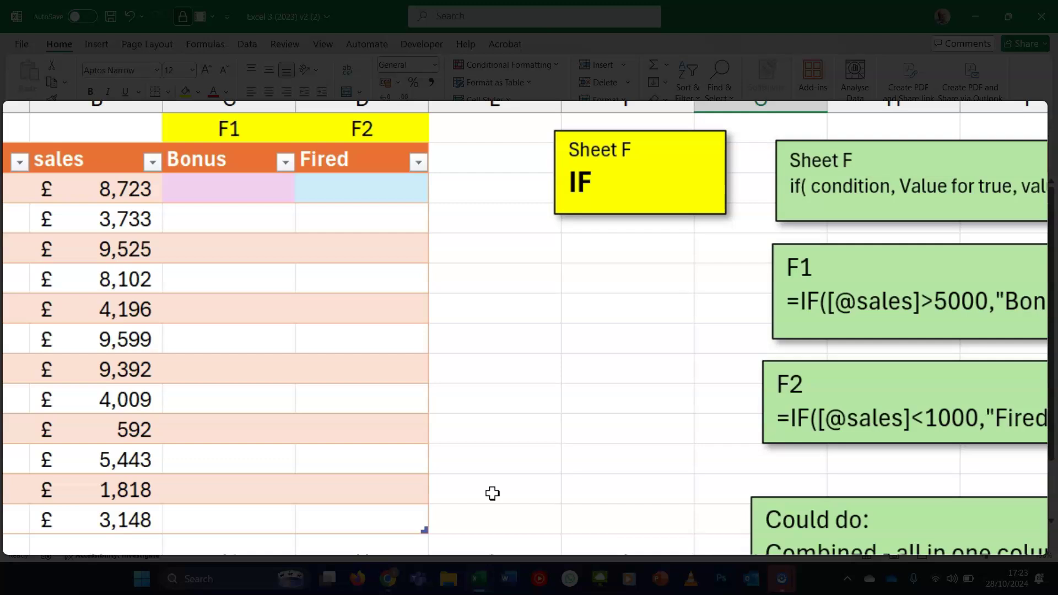
Step: On the F If sheet, examine the empty first Bonus cell and the monthly sales figures in B3:B14
{"action": "left_click", "coordinate": [197, 189]}
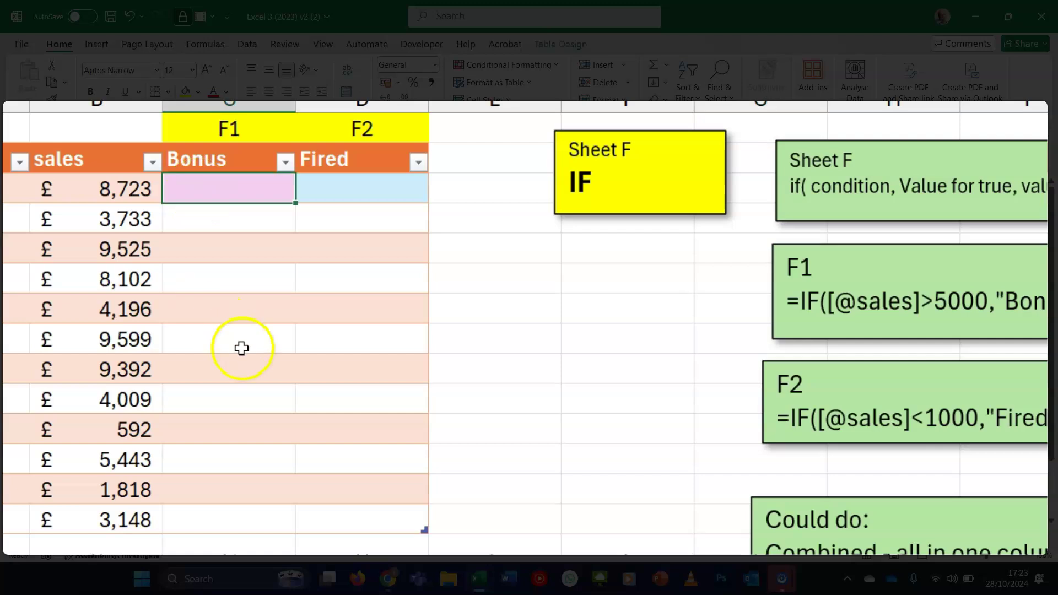
{"action": "left_click", "coordinate": [99, 189]}
{"action": "left_click_drag", "start_coordinate": [106, 277], "coordinate": [110, 507]}
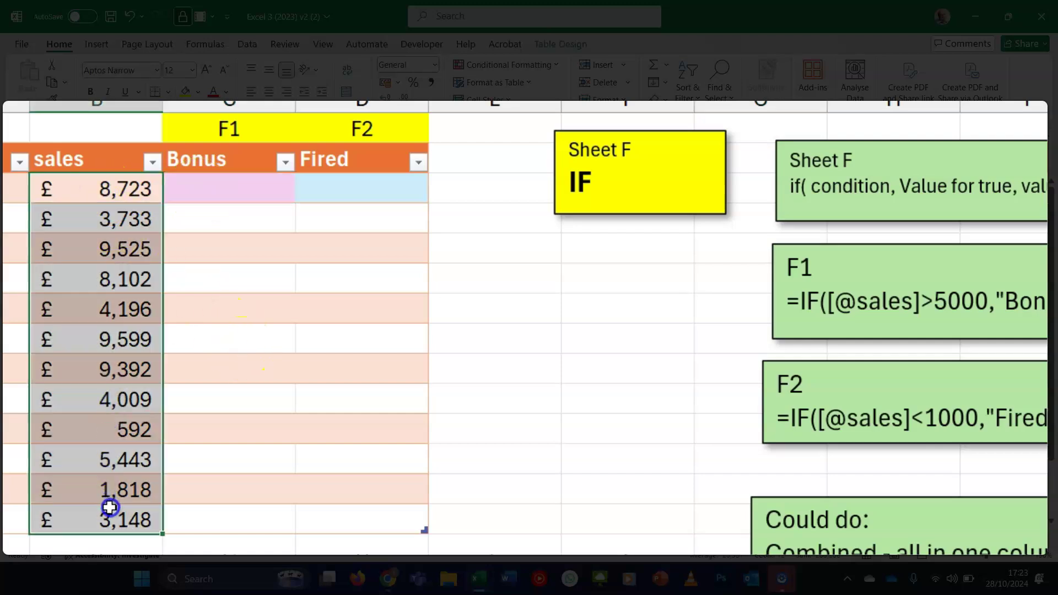
{"action": "left_click", "coordinate": [109, 197]}
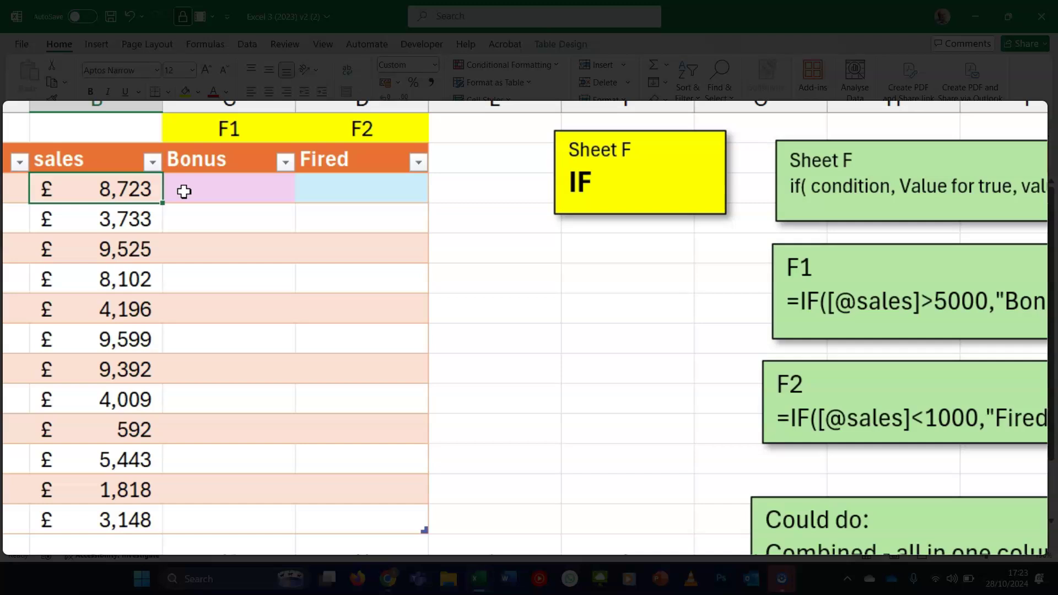
{"action": "left_click", "coordinate": [223, 187]}
{"action": "type", "text": "="}
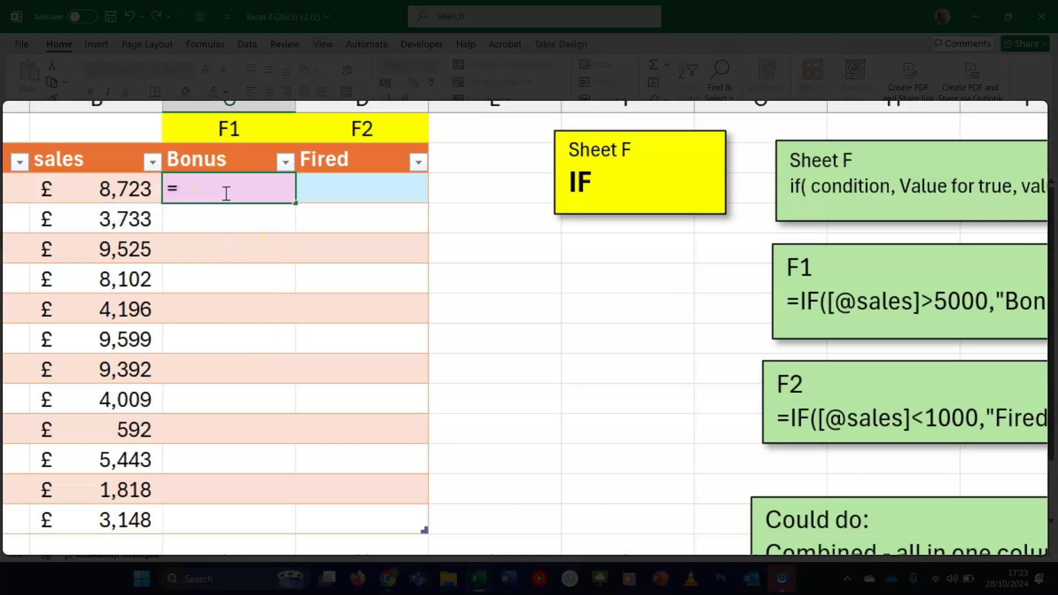
{"action": "type", "text": "if"}
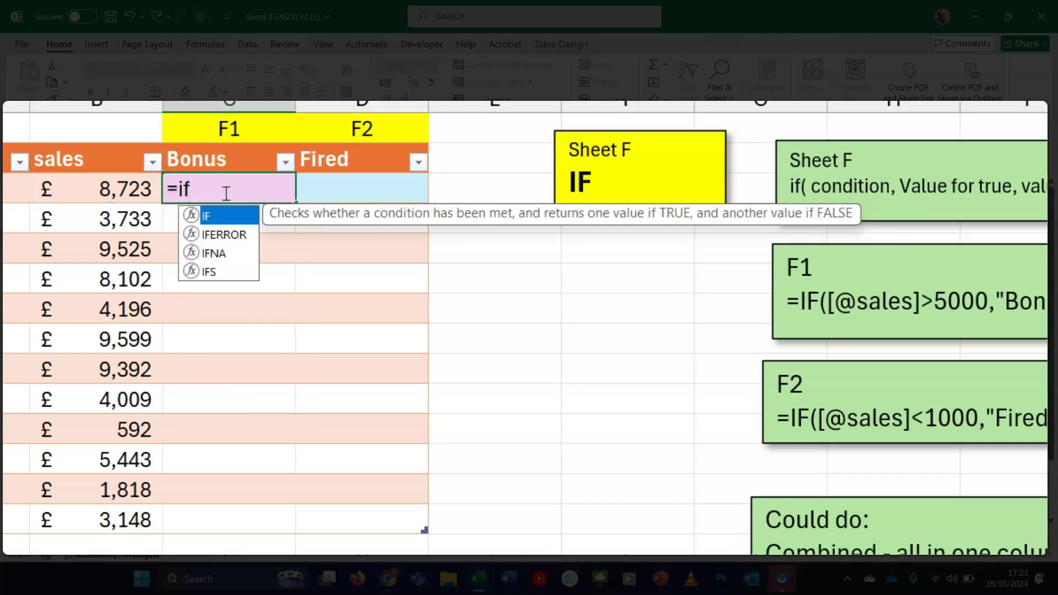
{"action": "key", "text": "Tab"}
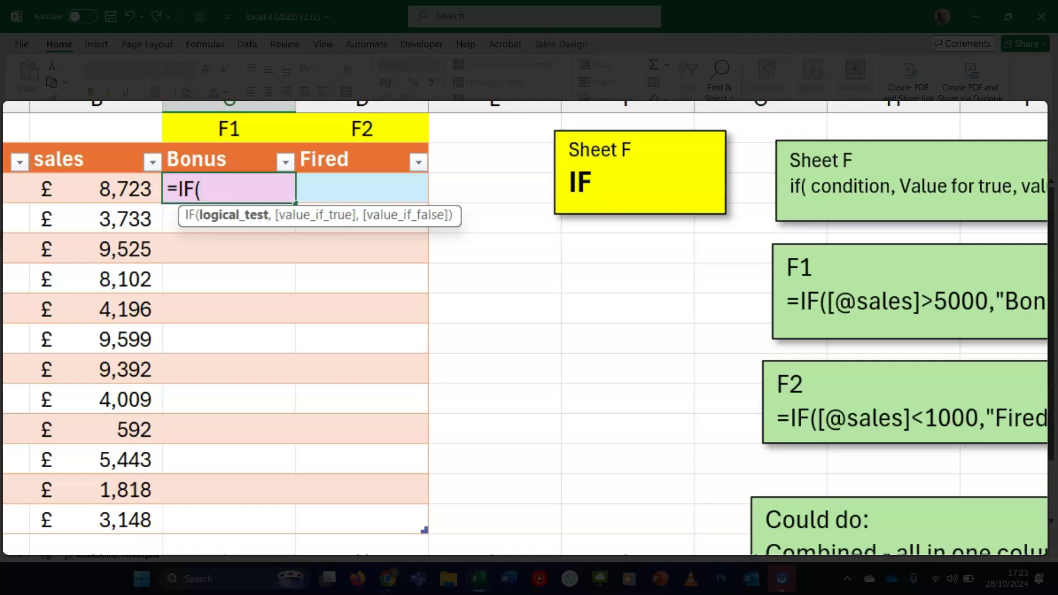
{"action": "key", "text": "ctrl+a"}
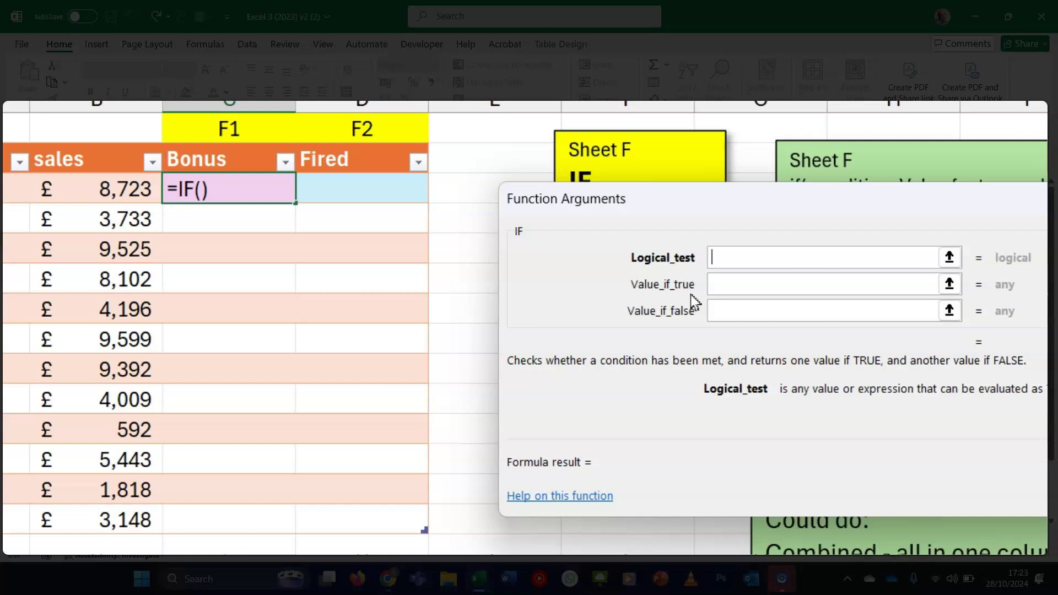
{"action": "left_click", "coordinate": [118, 185]}
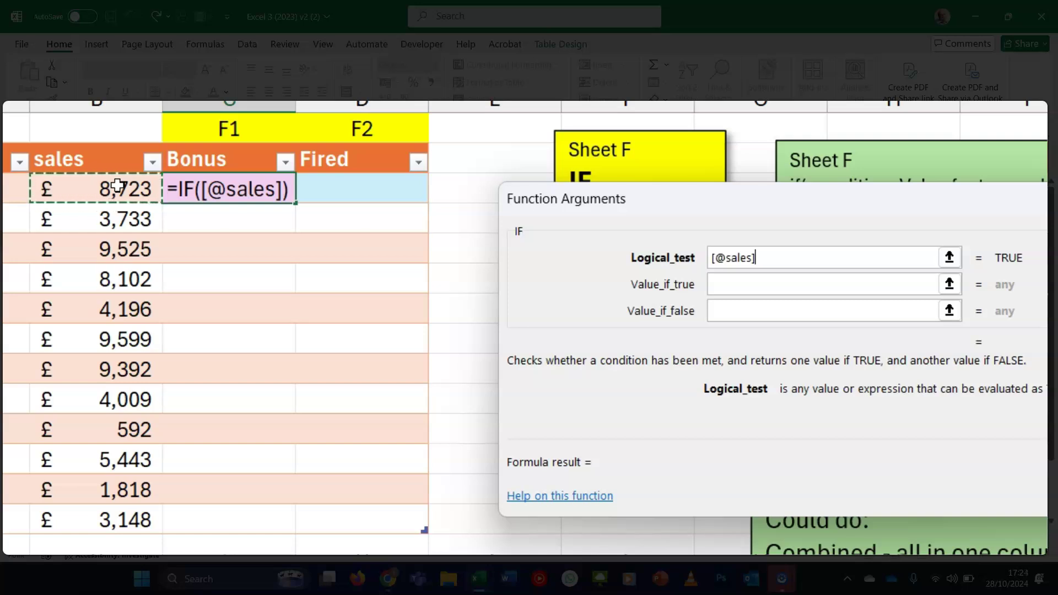
{"action": "type", "text": ">5000"}
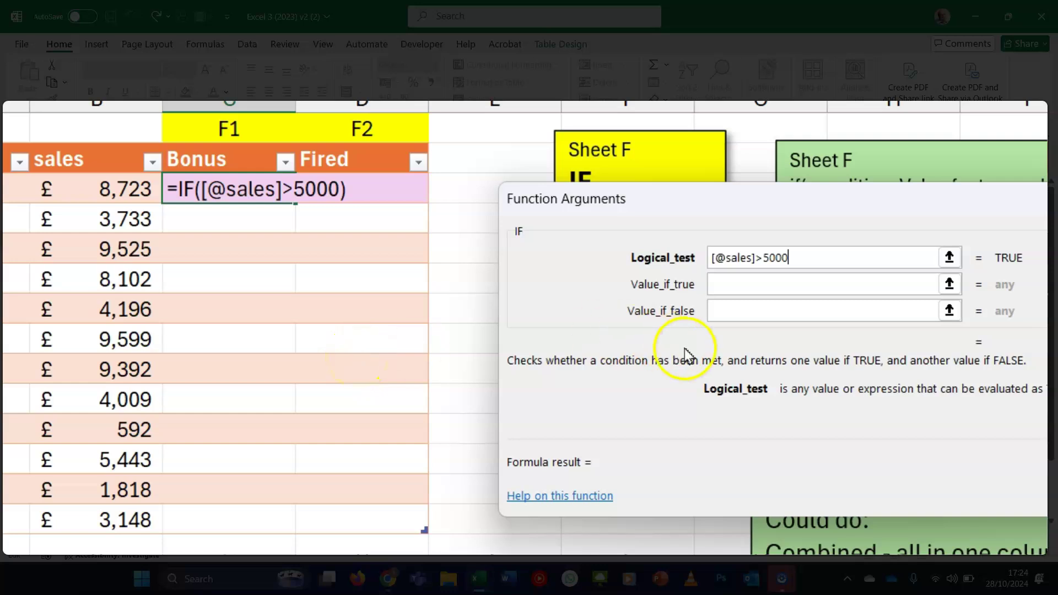
Step: Complete the Bonus formula with "Bonus" as Value_if_true and 0 as Value_if_false
{"action": "left_click", "coordinate": [766, 285]}
{"action": "type", "text": "Bonus"}
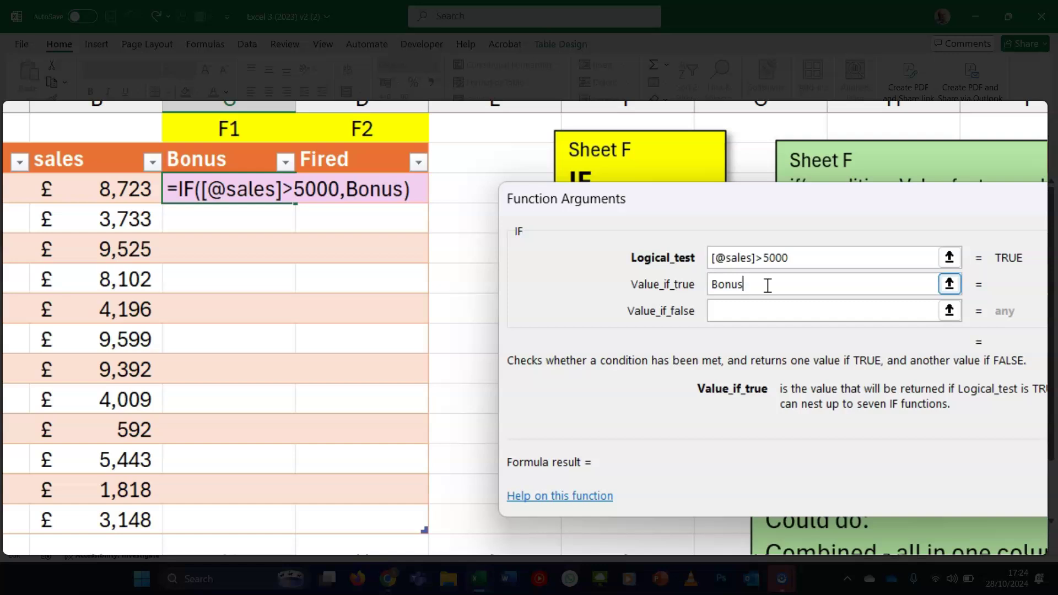
{"action": "left_click", "coordinate": [716, 304]}
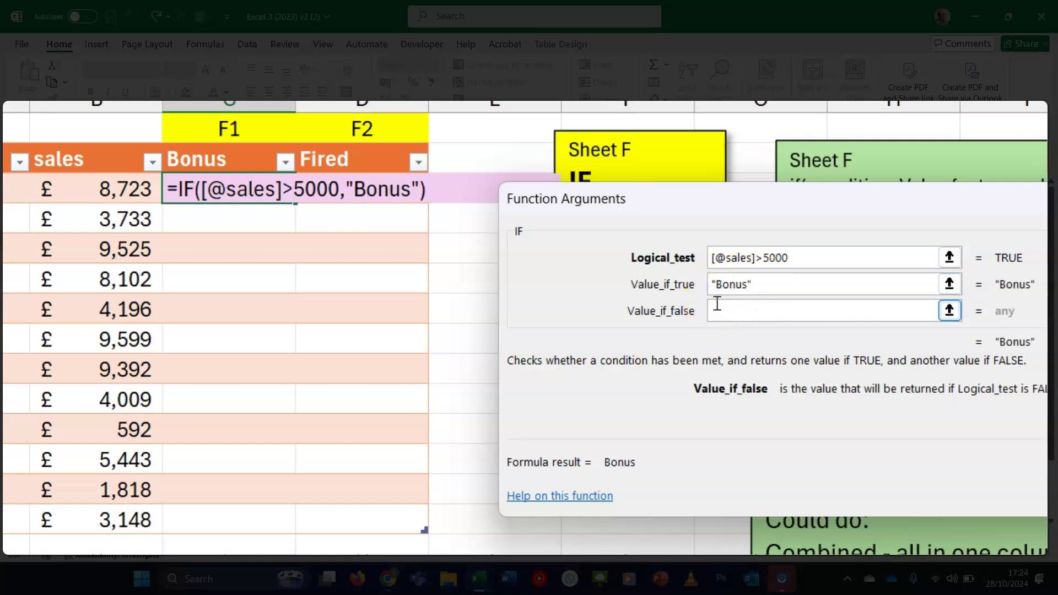
{"action": "type", "text": "0"}
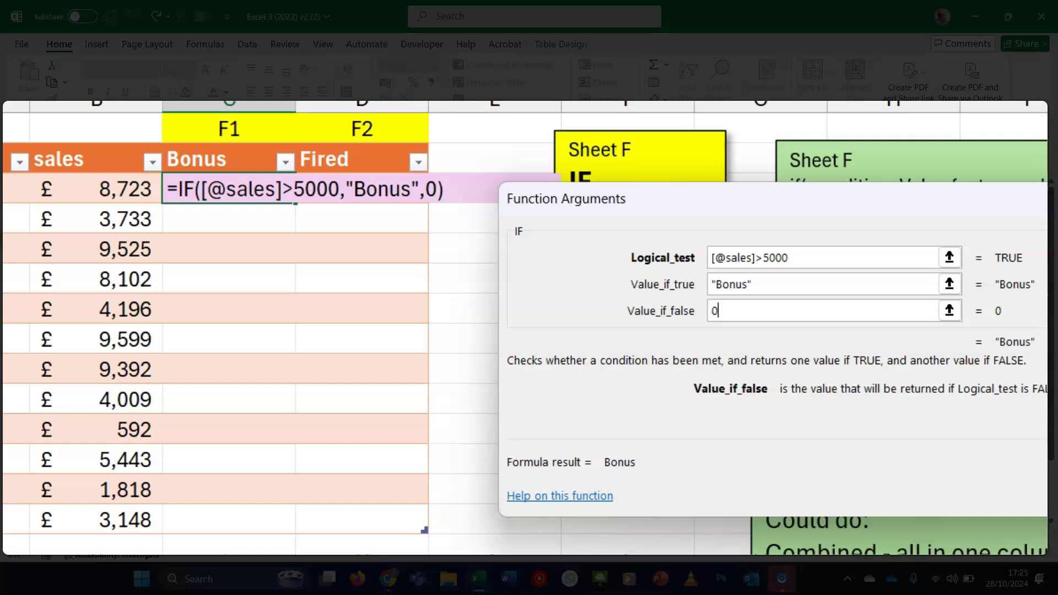
{"action": "key", "text": "Return"}
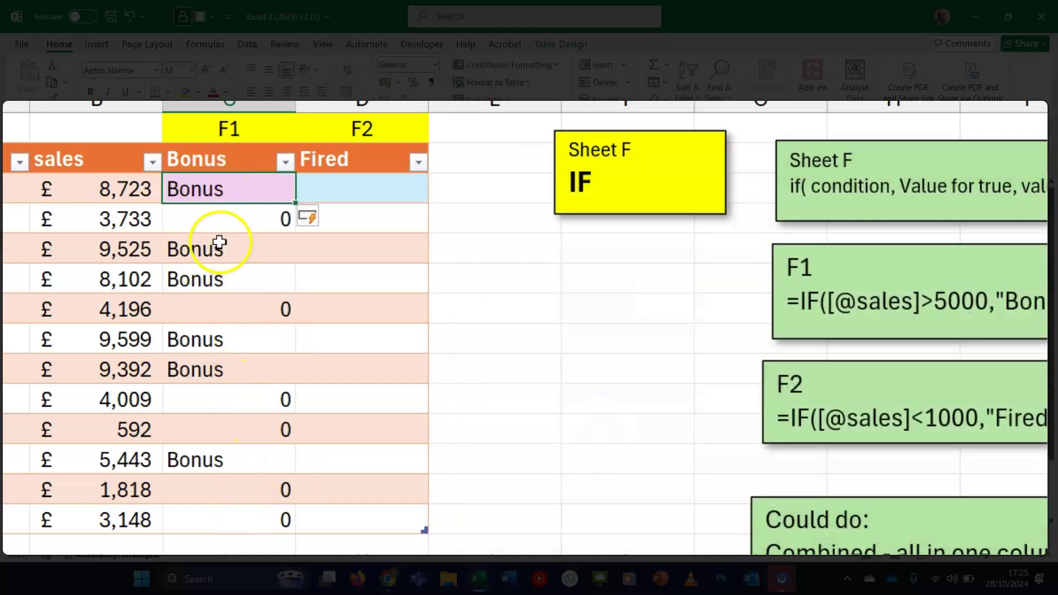
Step: Compare the Bonus results for March and April with their sales figures
{"action": "left_click", "coordinate": [205, 251]}
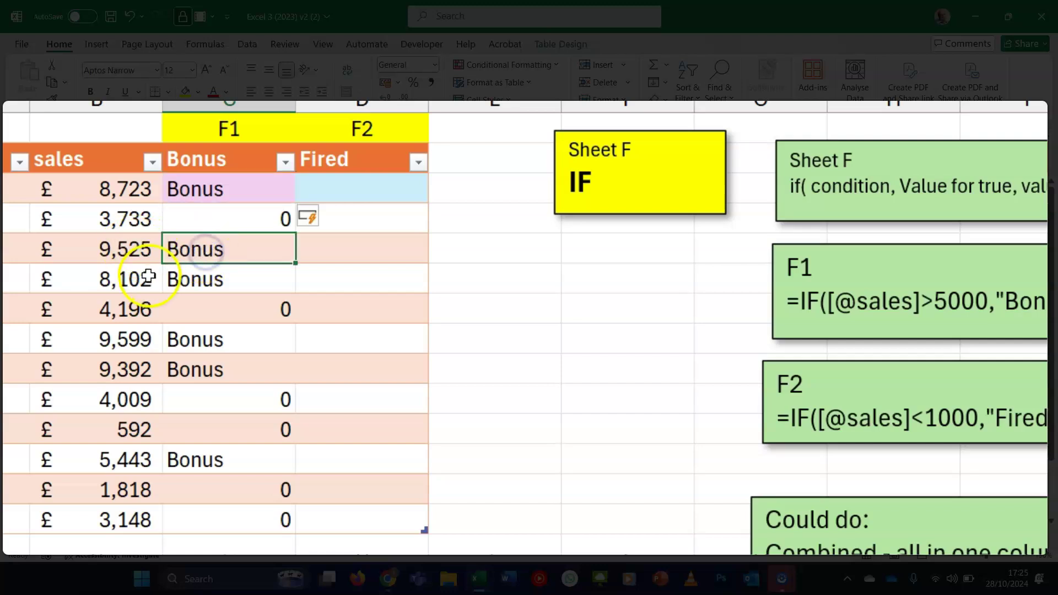
{"action": "left_click", "coordinate": [140, 258]}
{"action": "left_click", "coordinate": [157, 289]}
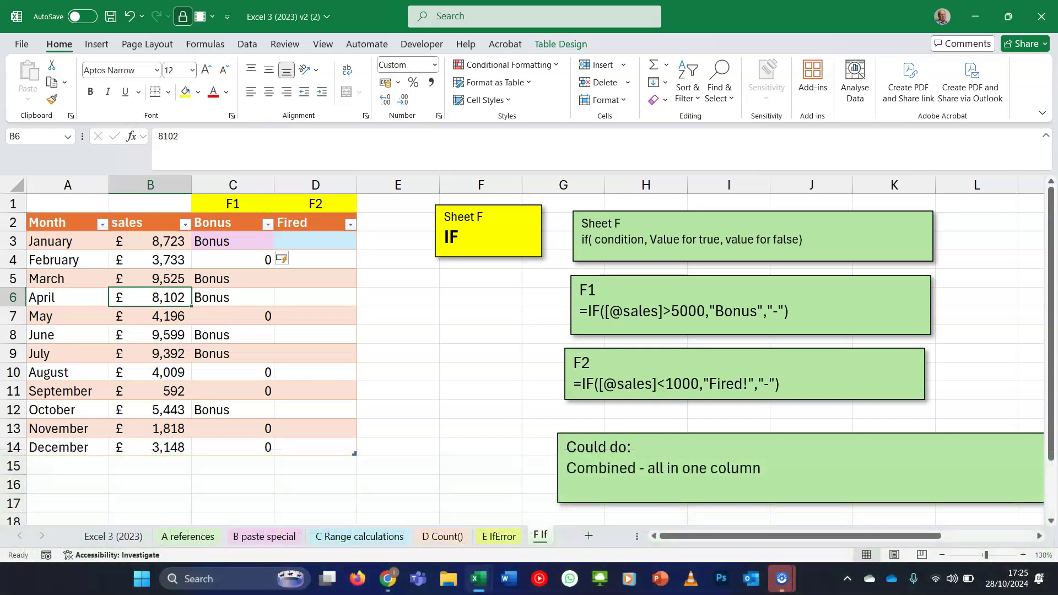
{"action": "left_click", "coordinate": [314, 241]}
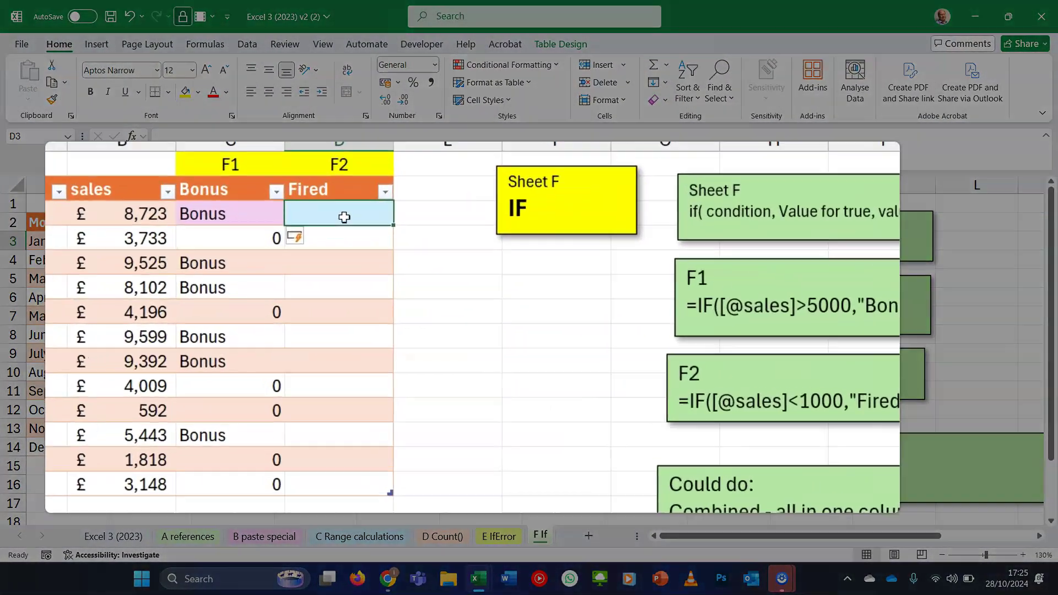
{"action": "type", "text": "="}
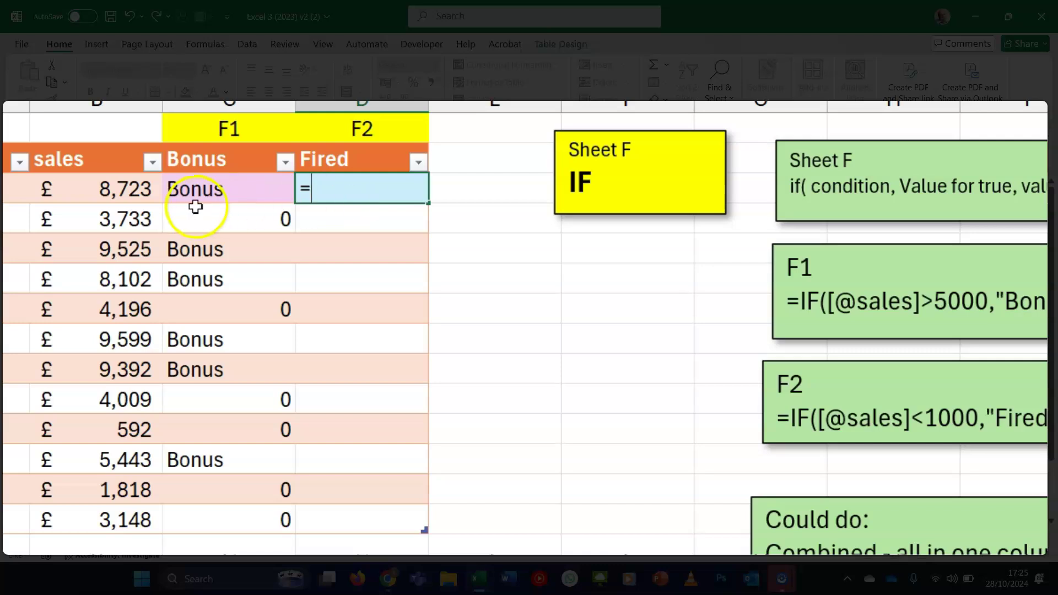
{"action": "type", "text": "if"}
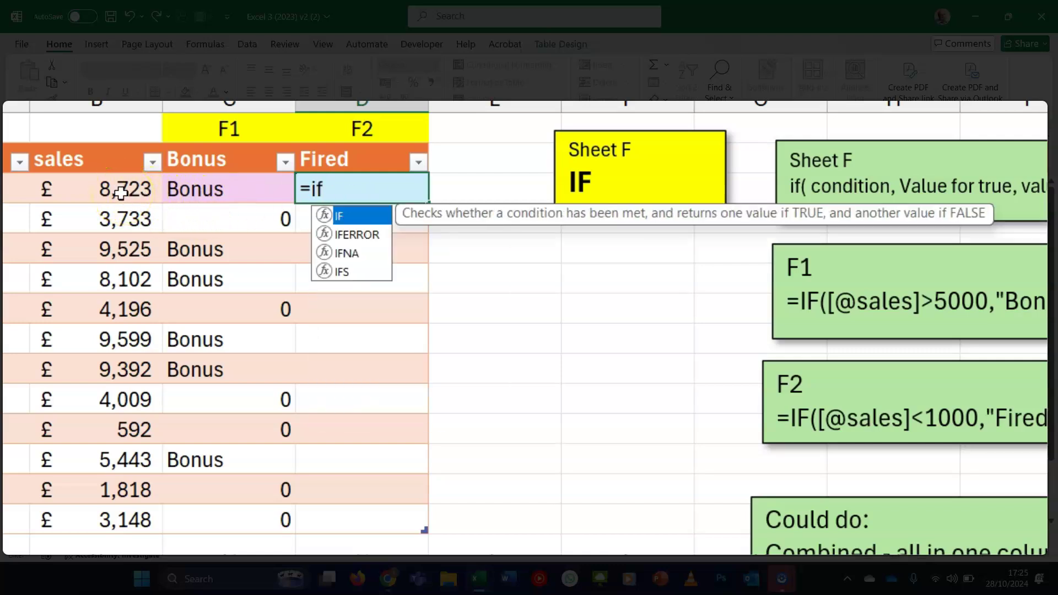
{"action": "key", "text": "Tab"}
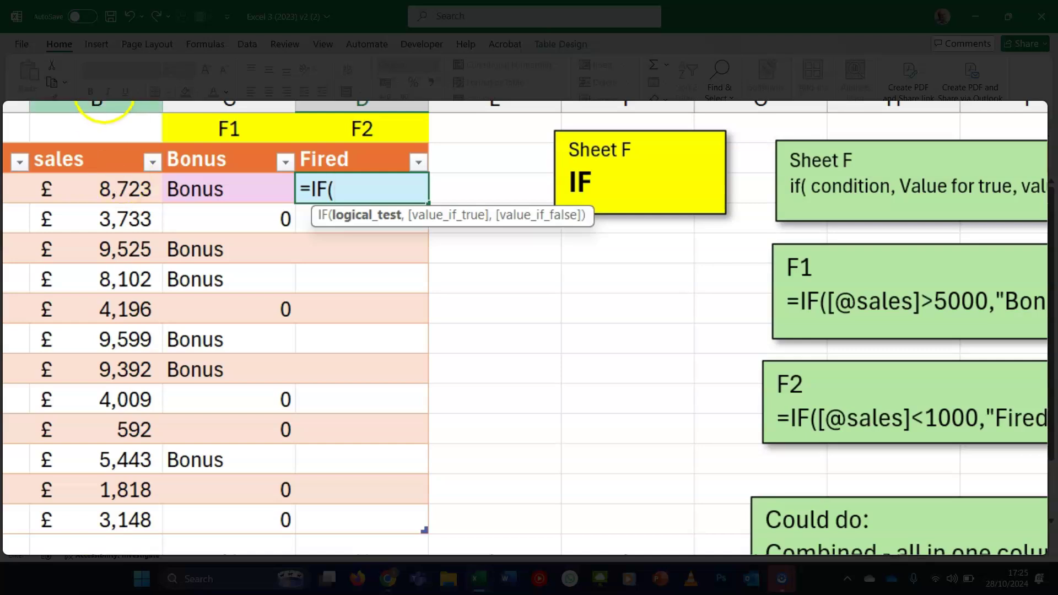
{"action": "key", "text": "ctrl+a"}
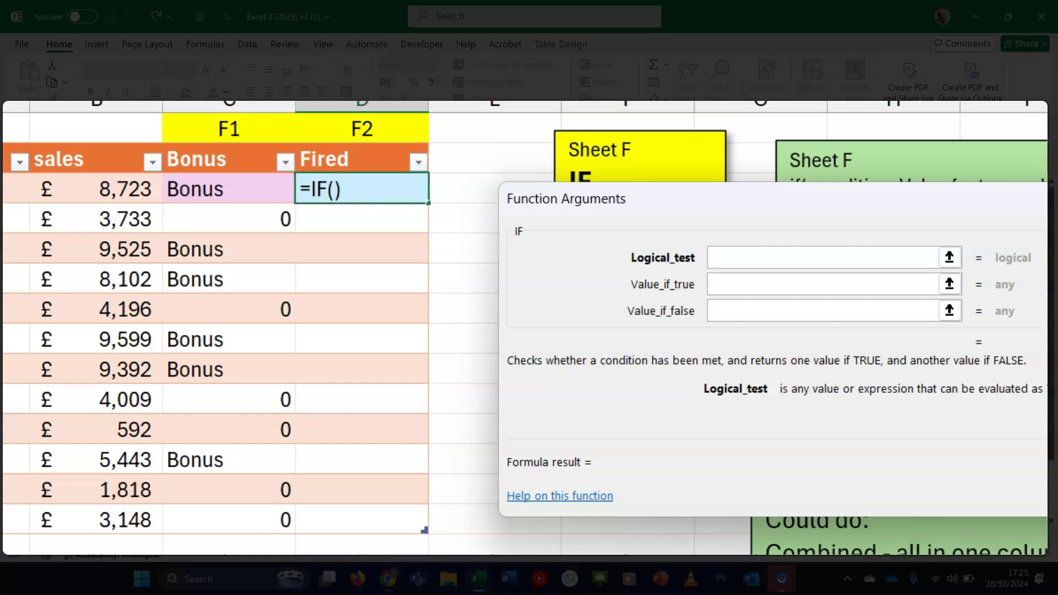
{"action": "left_click", "coordinate": [121, 191]}
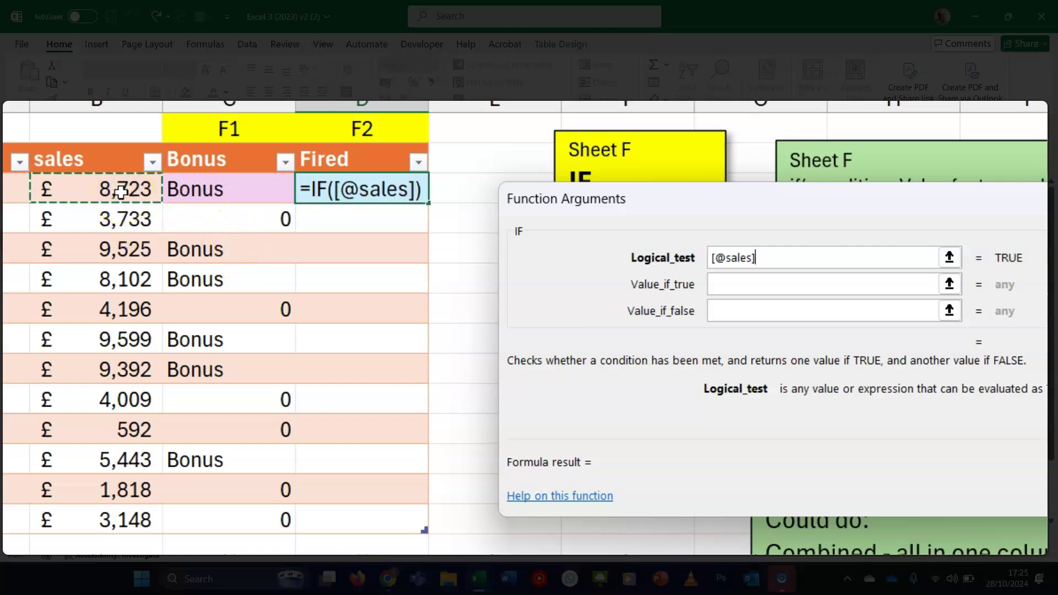
{"action": "type", "text": "<"}
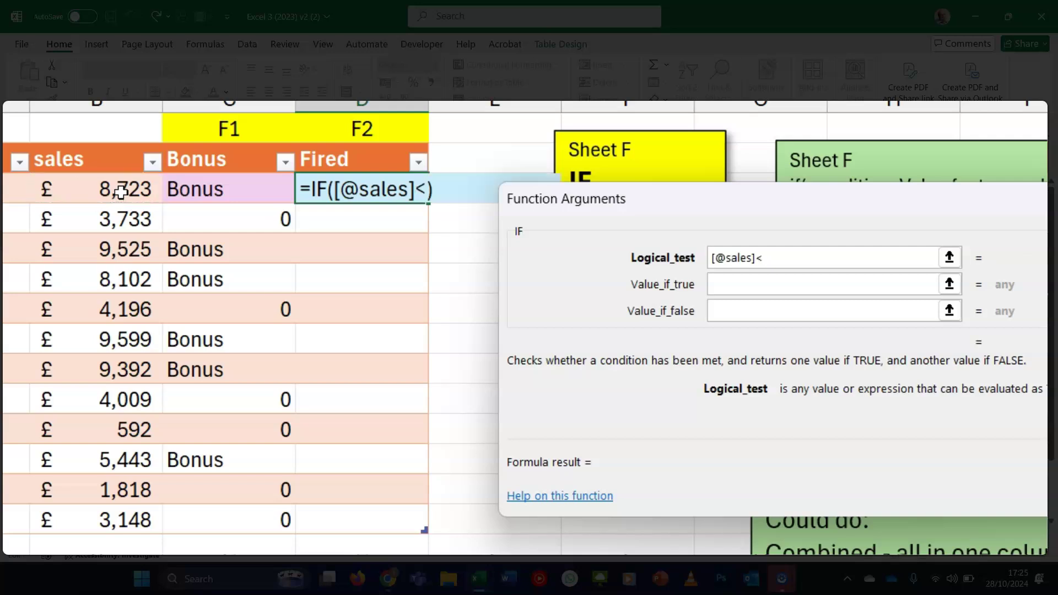
{"action": "type", "text": "1000"}
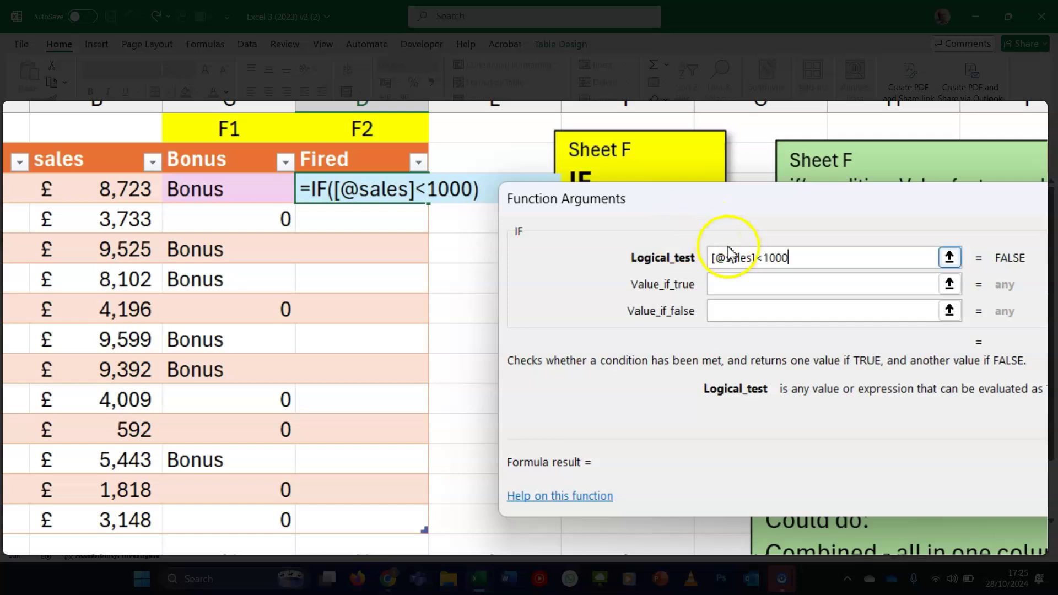
{"action": "left_click", "coordinate": [759, 257]}
{"action": "type", "text": "="}
{"action": "left_click", "coordinate": [757, 284]}
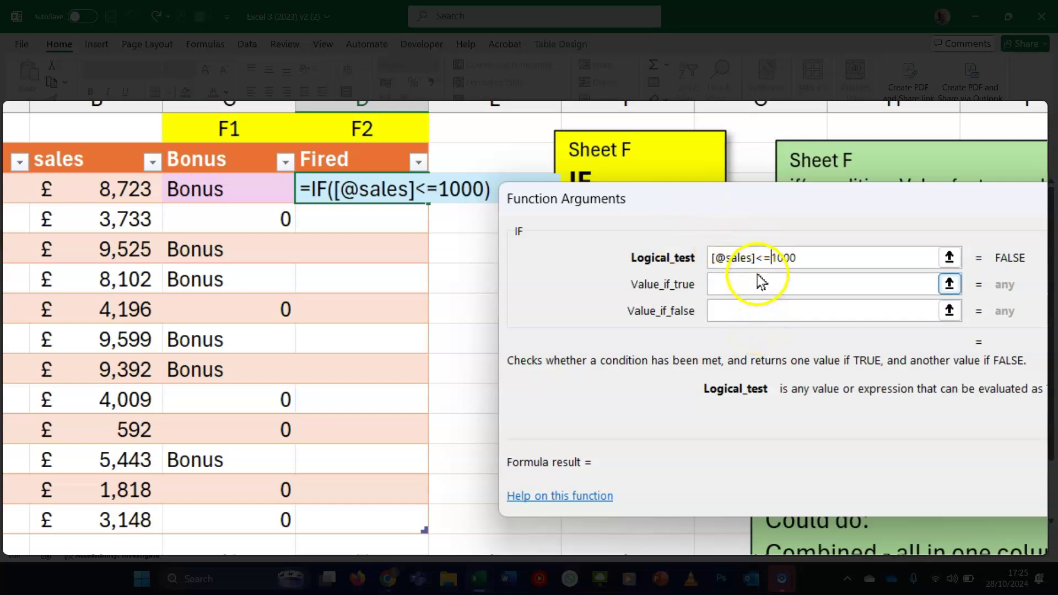
{"action": "left_click", "coordinate": [845, 257]}
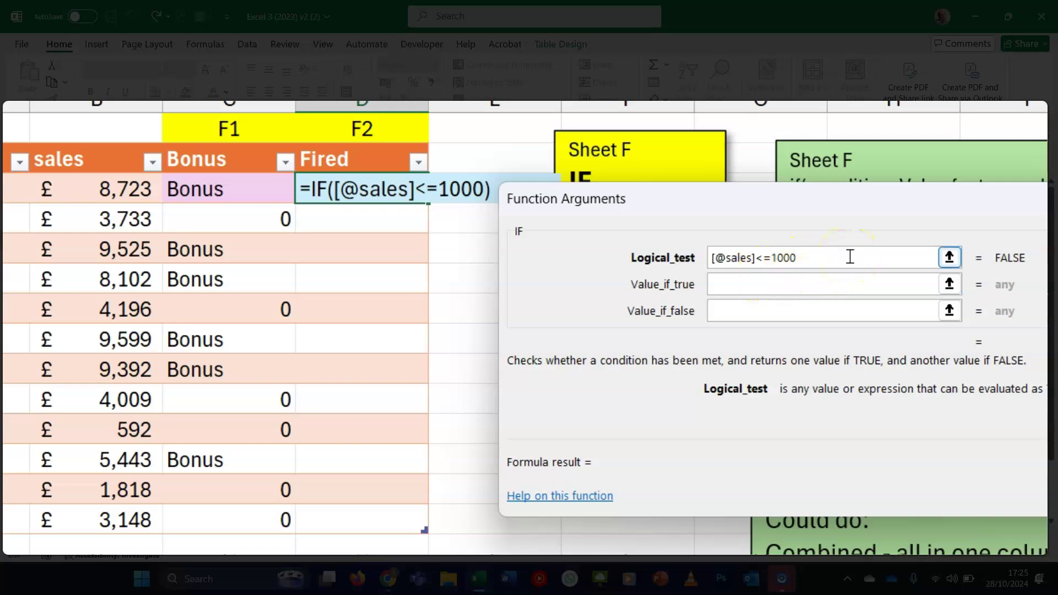
Step: Complete the Fired formula with "Fired" as Value_if_true and "-" as Value_if_false, and check September's result against its sales
{"action": "left_click", "coordinate": [816, 283]}
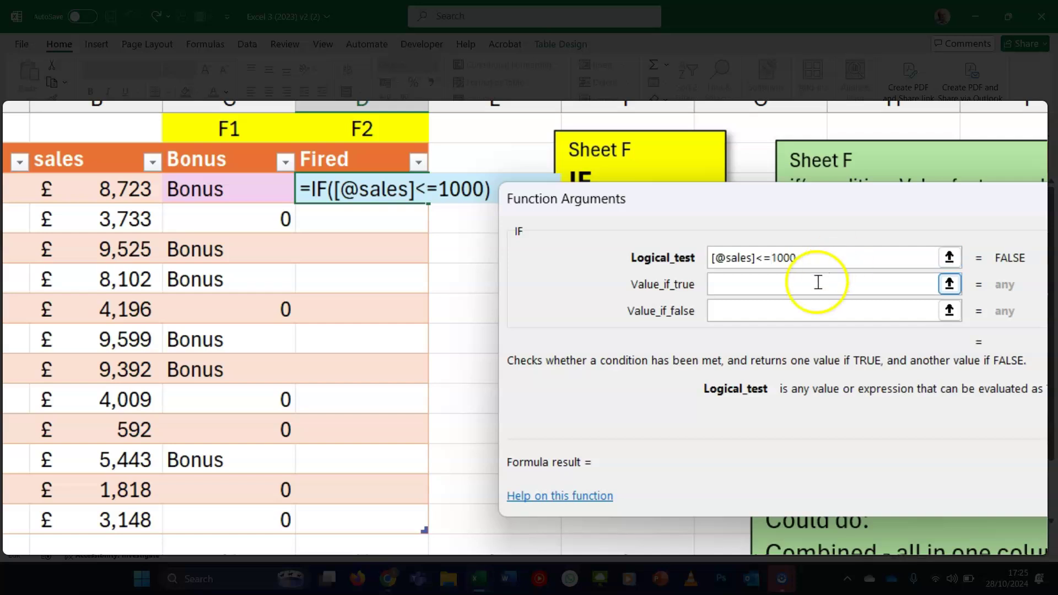
{"action": "type", "text": "Fired"}
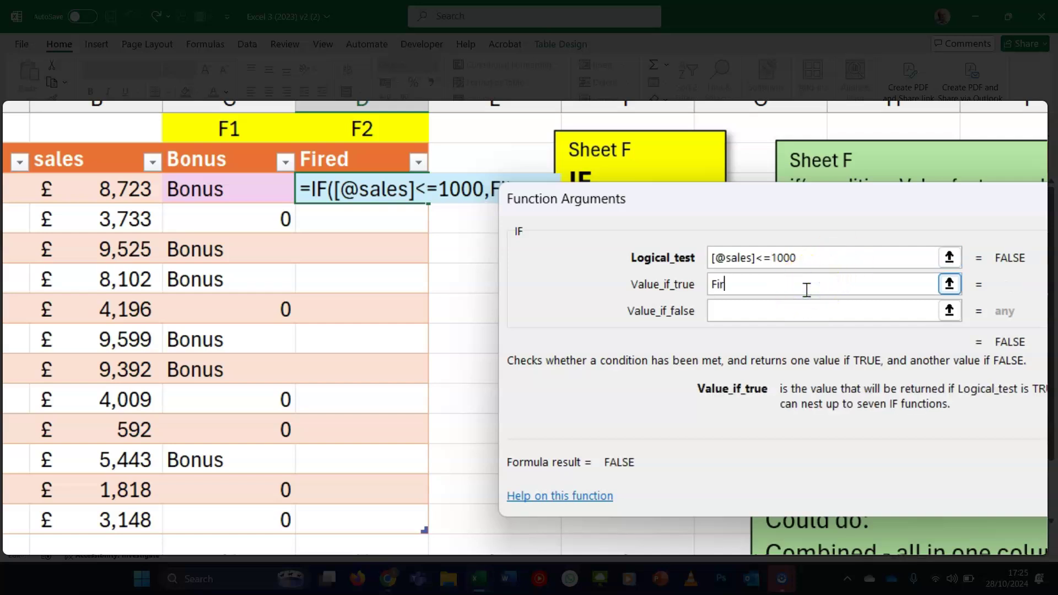
{"action": "left_click", "coordinate": [793, 312]}
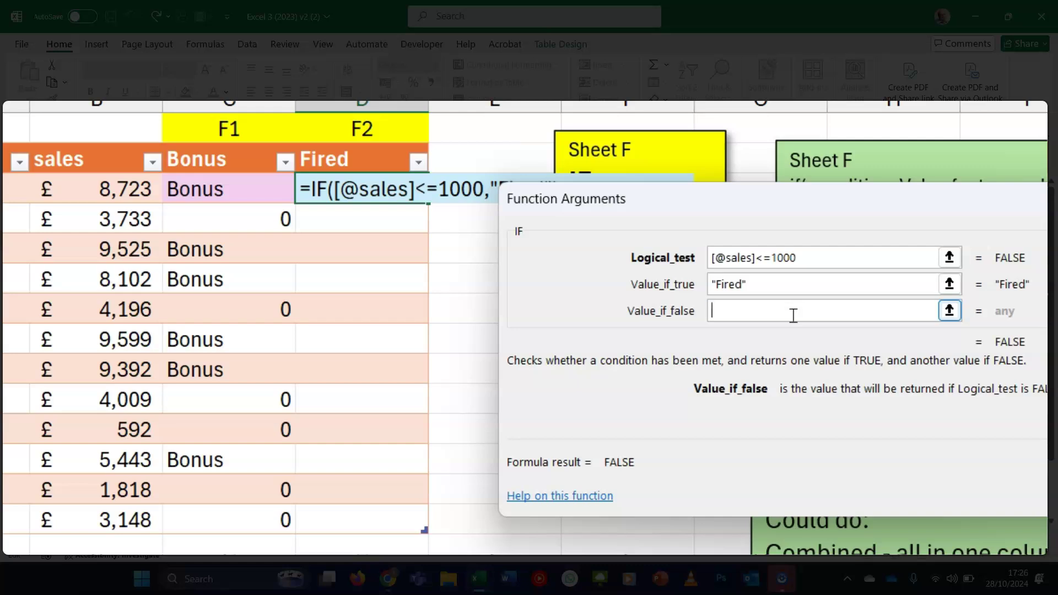
{"action": "type", "text": "-"}
{"action": "key", "text": "Return"}
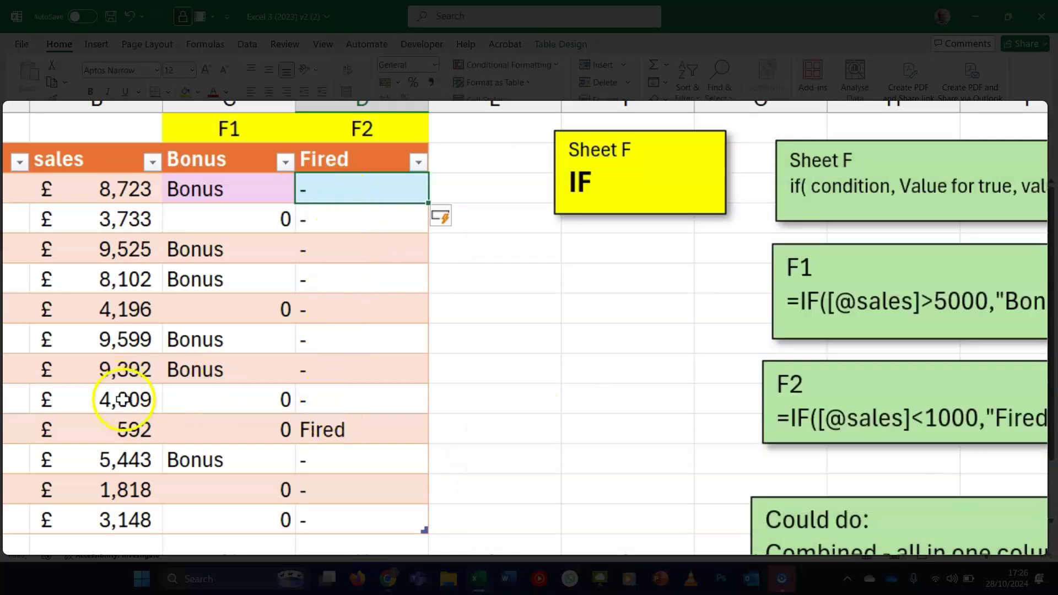
{"action": "left_click", "coordinate": [313, 436]}
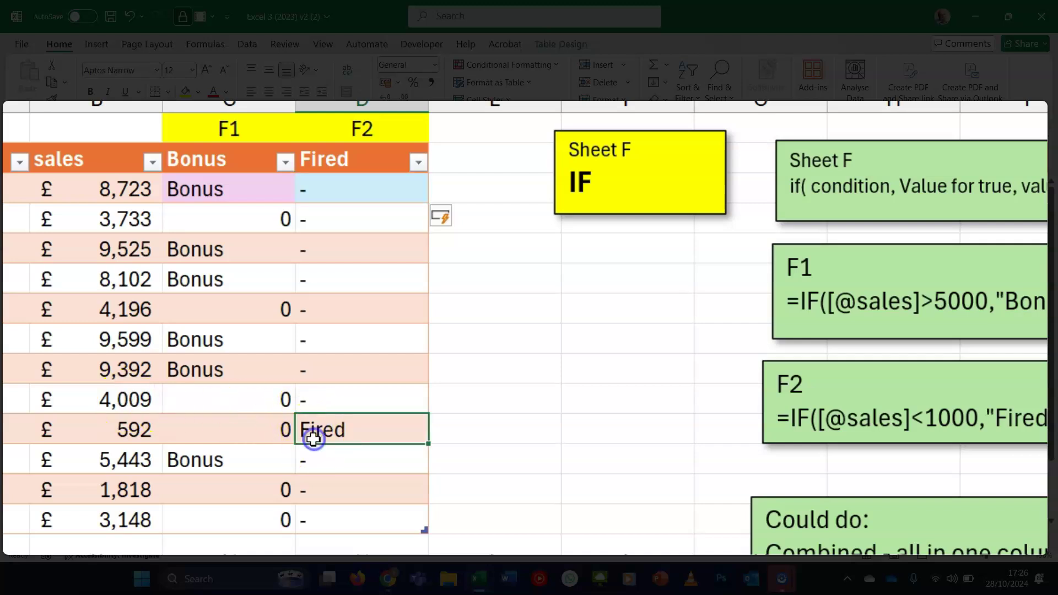
{"action": "left_click", "coordinate": [77, 439]}
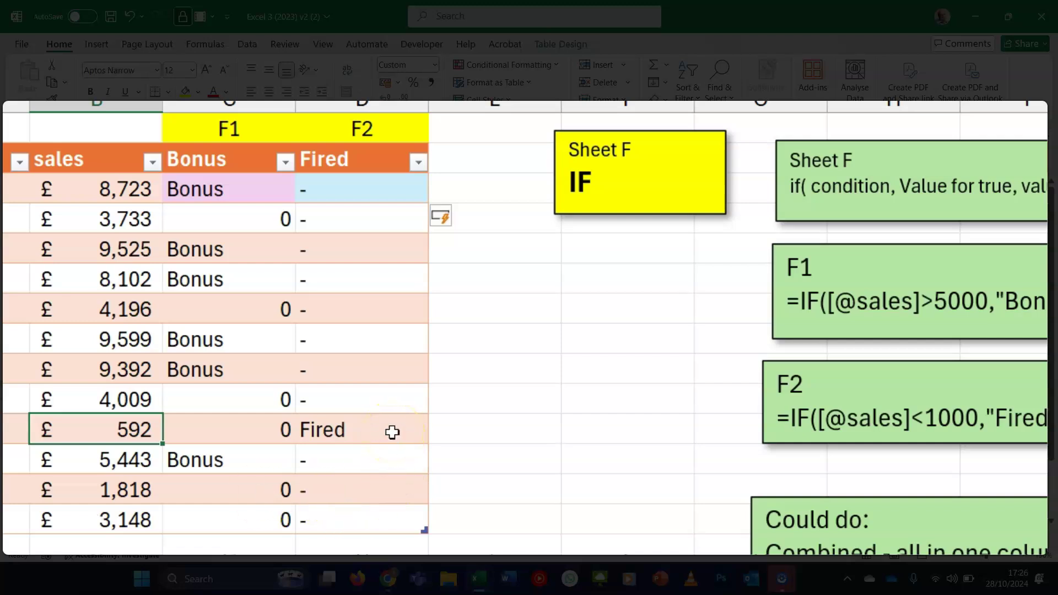
Step: Test the Bonus and Fired formulas by setting May's sales to 1000 and November's sales to 7000
{"action": "left_click", "coordinate": [94, 299]}
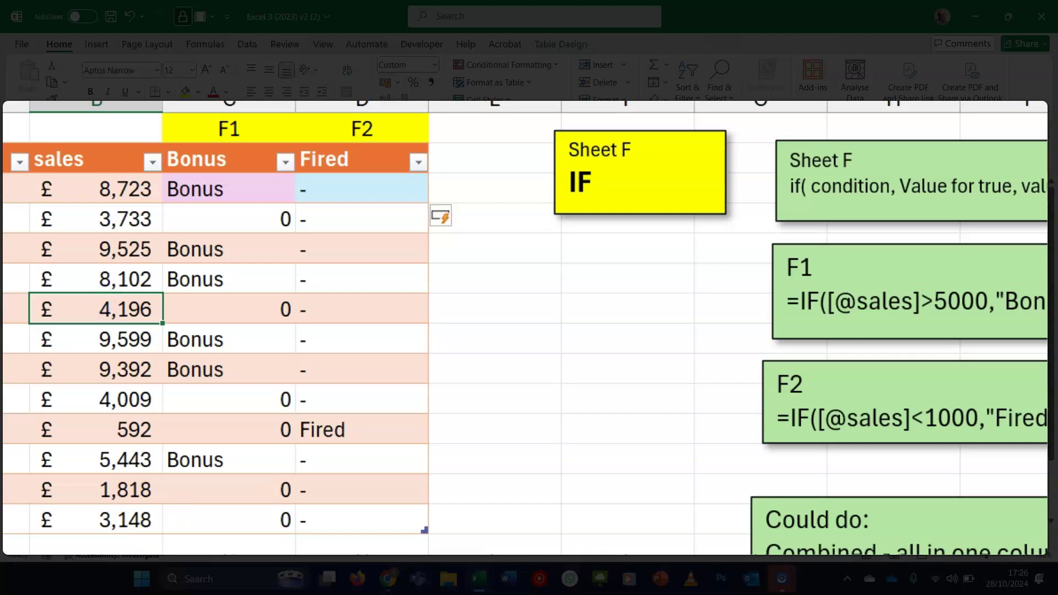
{"action": "type", "text": "1000"}
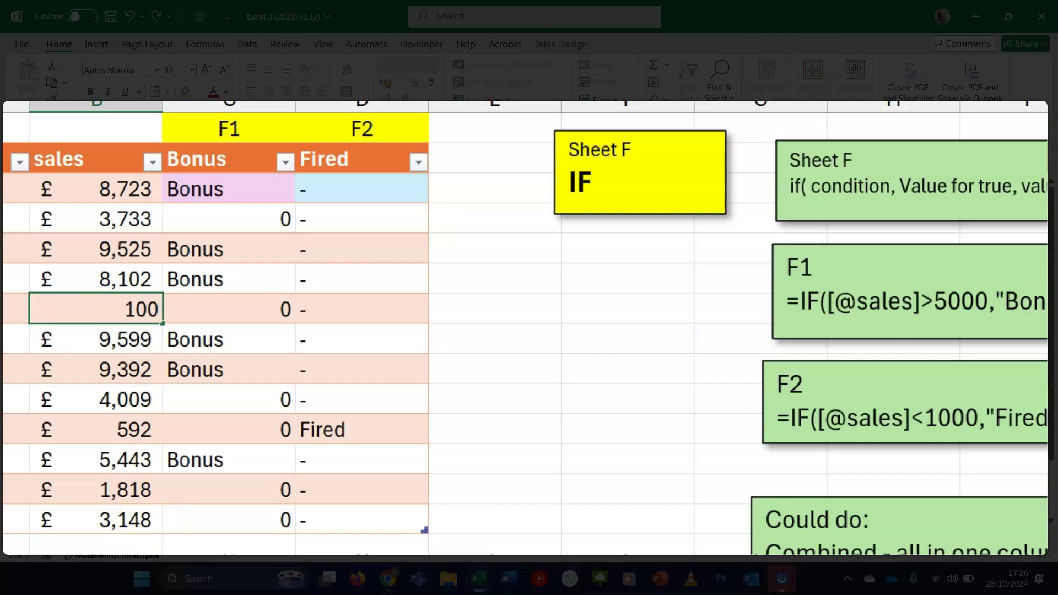
{"action": "key", "text": "Return"}
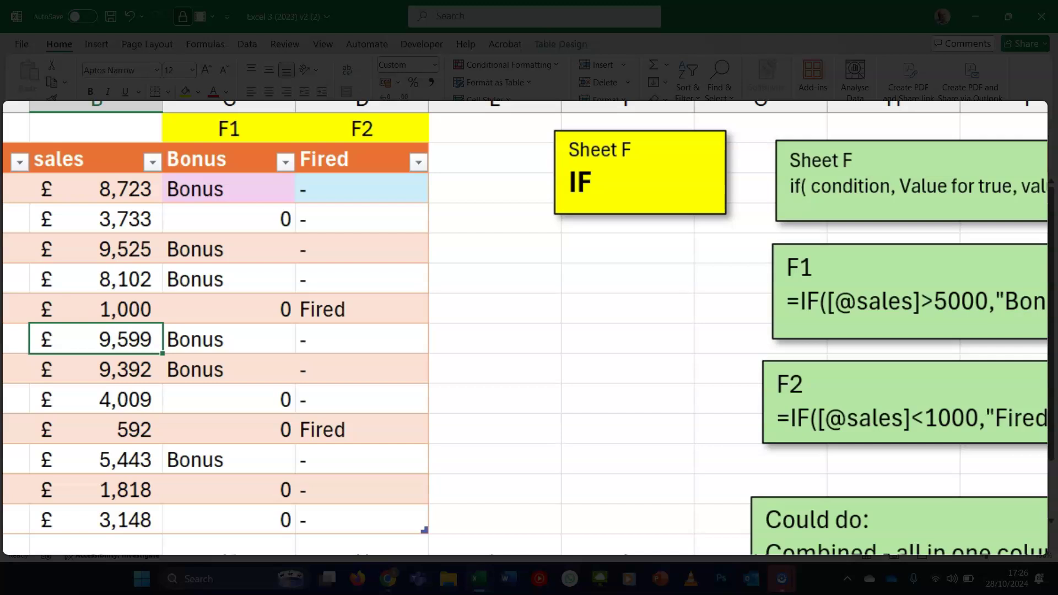
{"action": "left_click", "coordinate": [94, 489]}
{"action": "type", "text": "7000"}
{"action": "key", "text": "Return"}
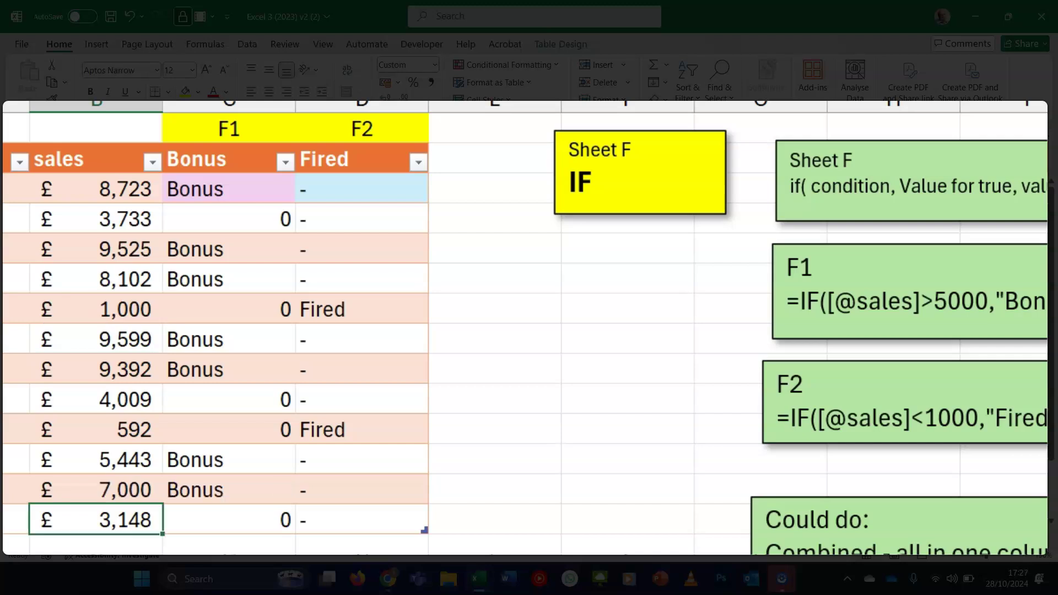